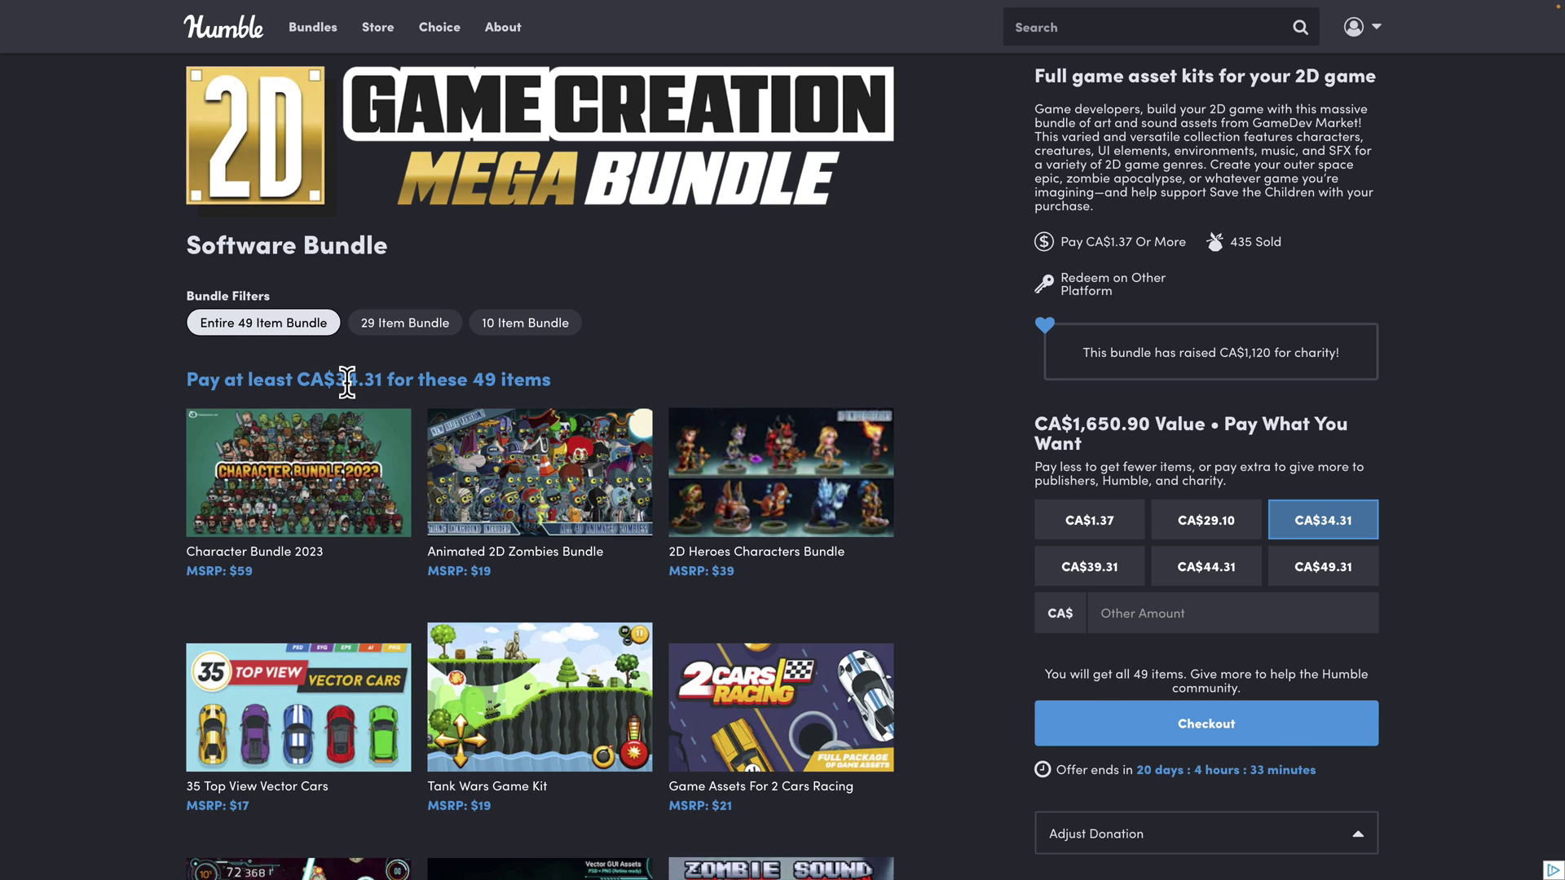
Step: Browse the items in the 29-item and 10-item bundle tiers
left_click(418, 329)
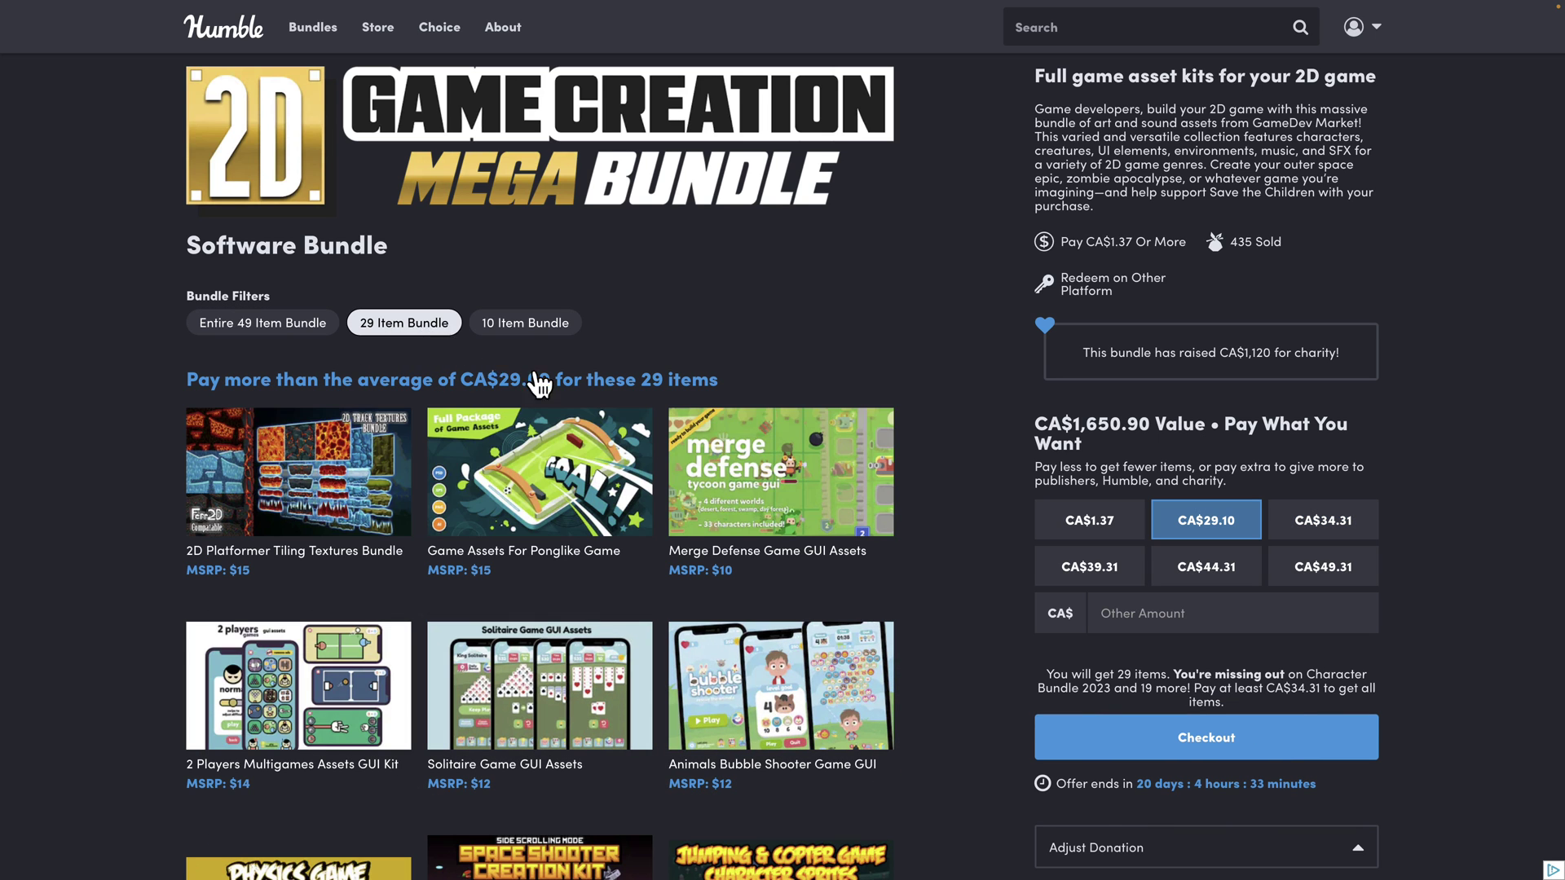
left_click(528, 324)
scroll(775, 377, "down", 4)
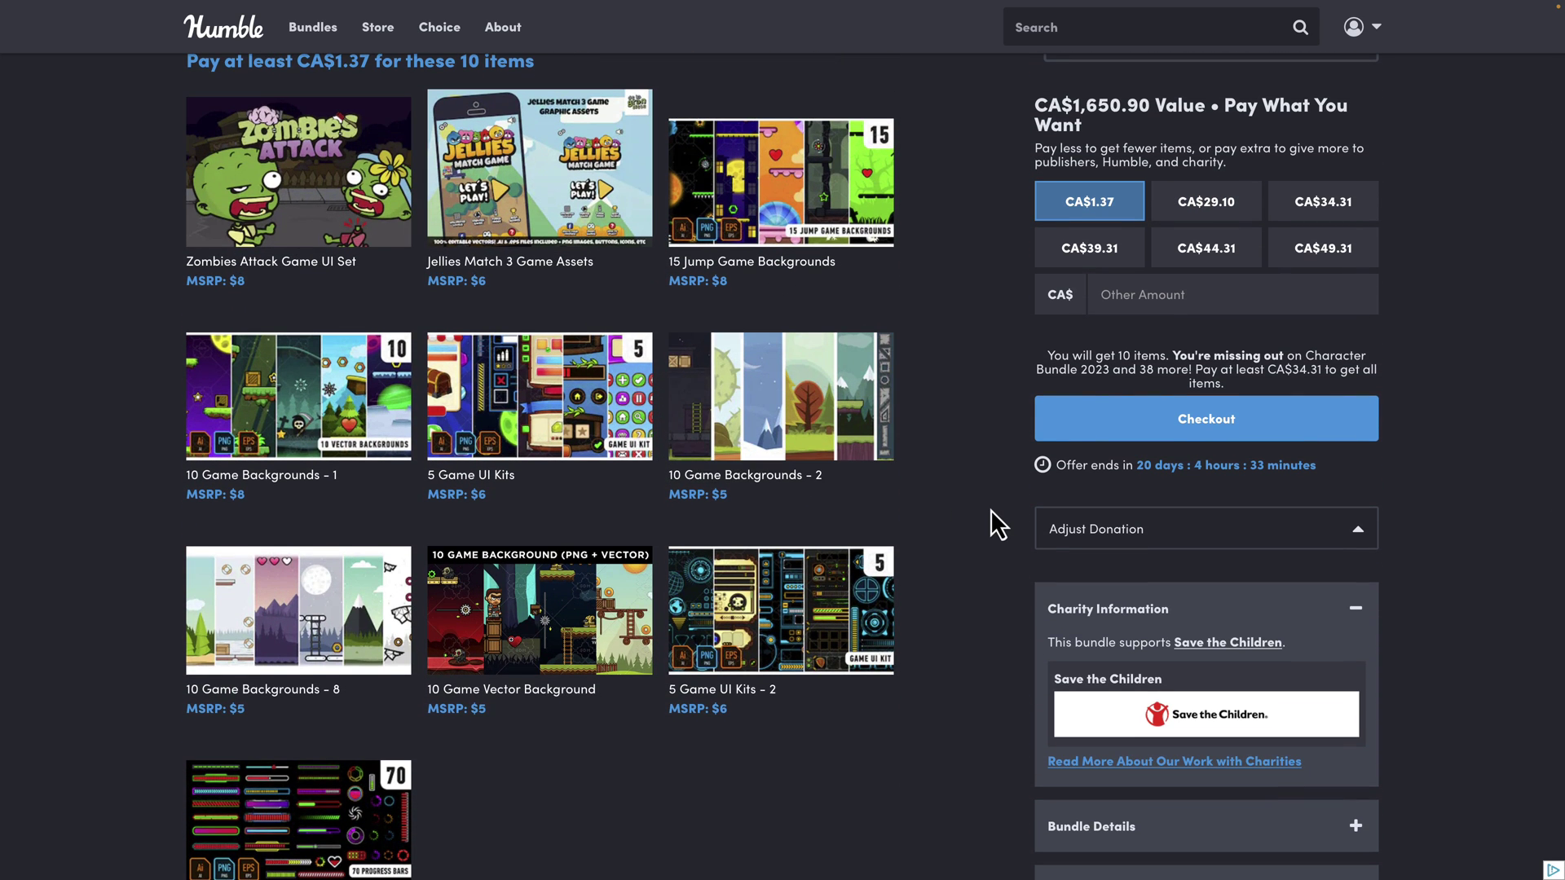
scroll(993, 522, "up", 1)
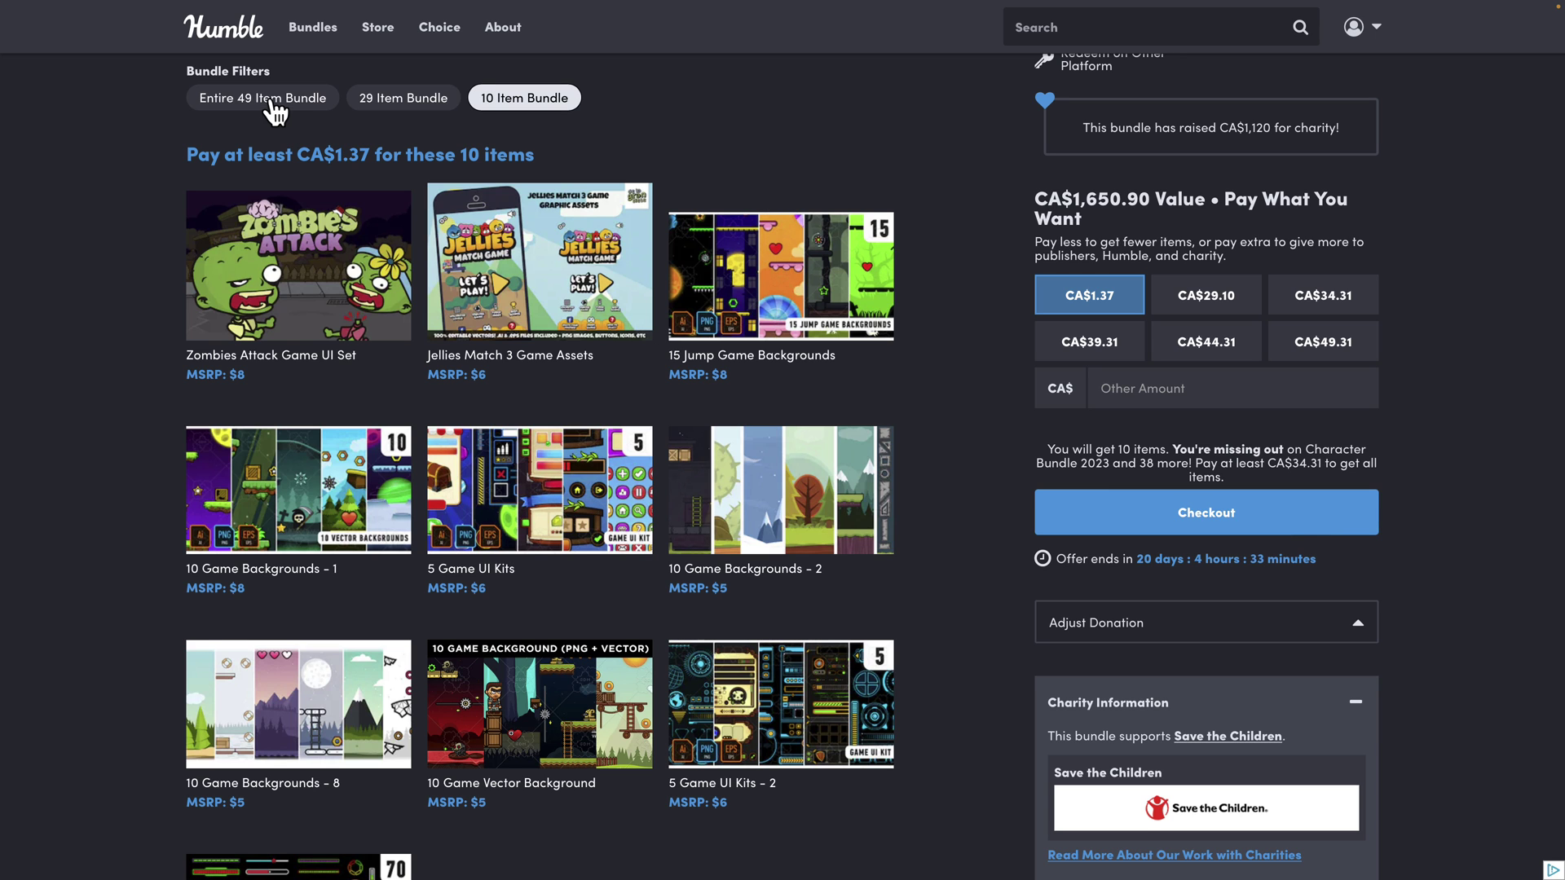
Step: Return to the full 49-item bundle and preview the Forest Run music track
left_click(269, 98)
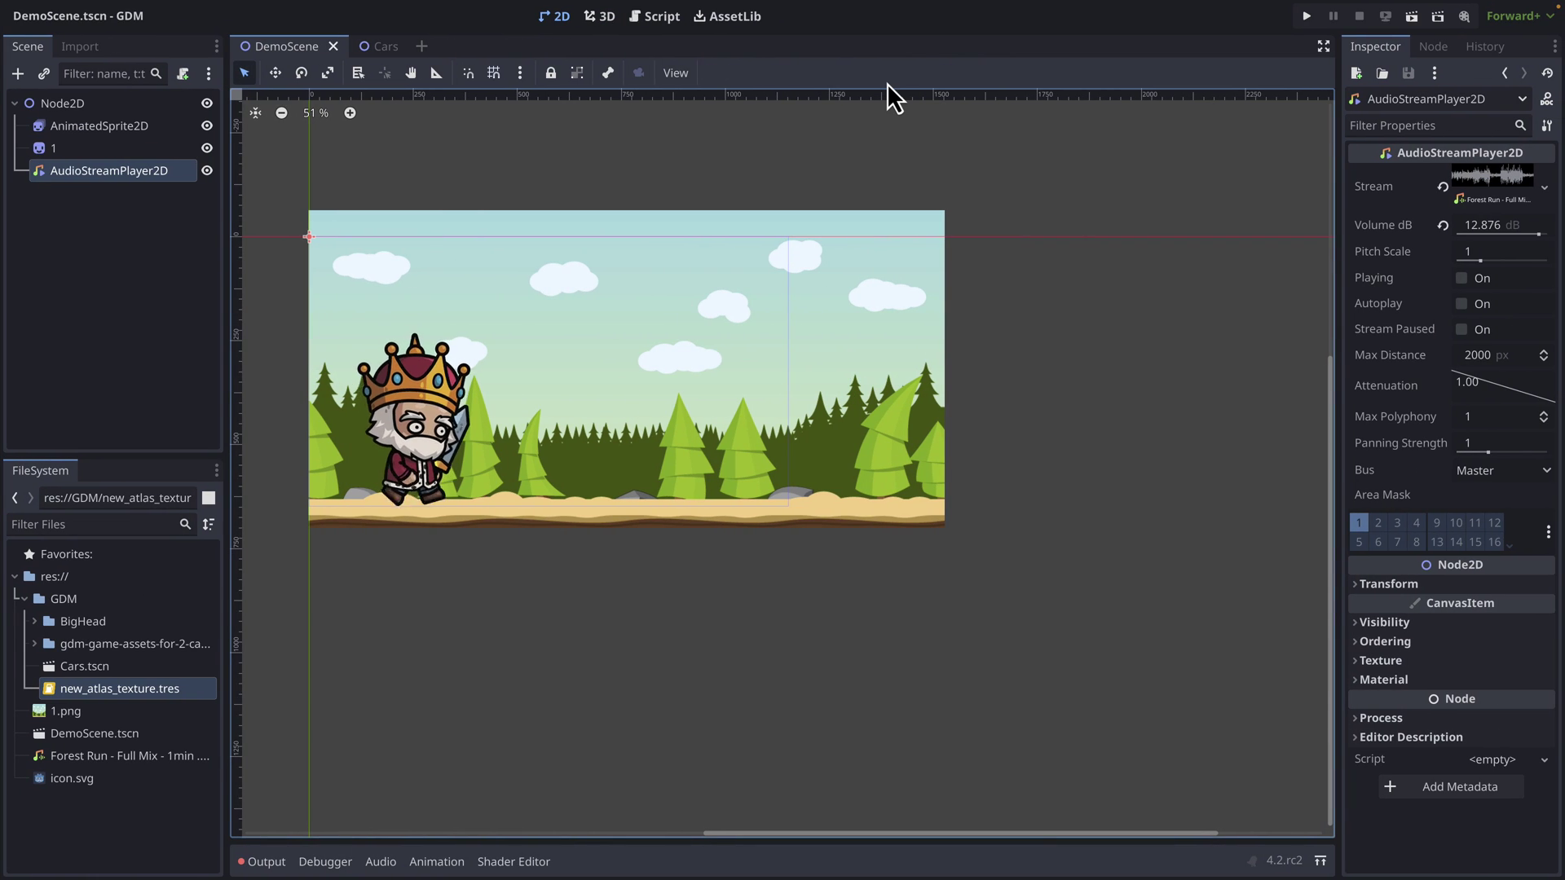
left_click(1461, 279)
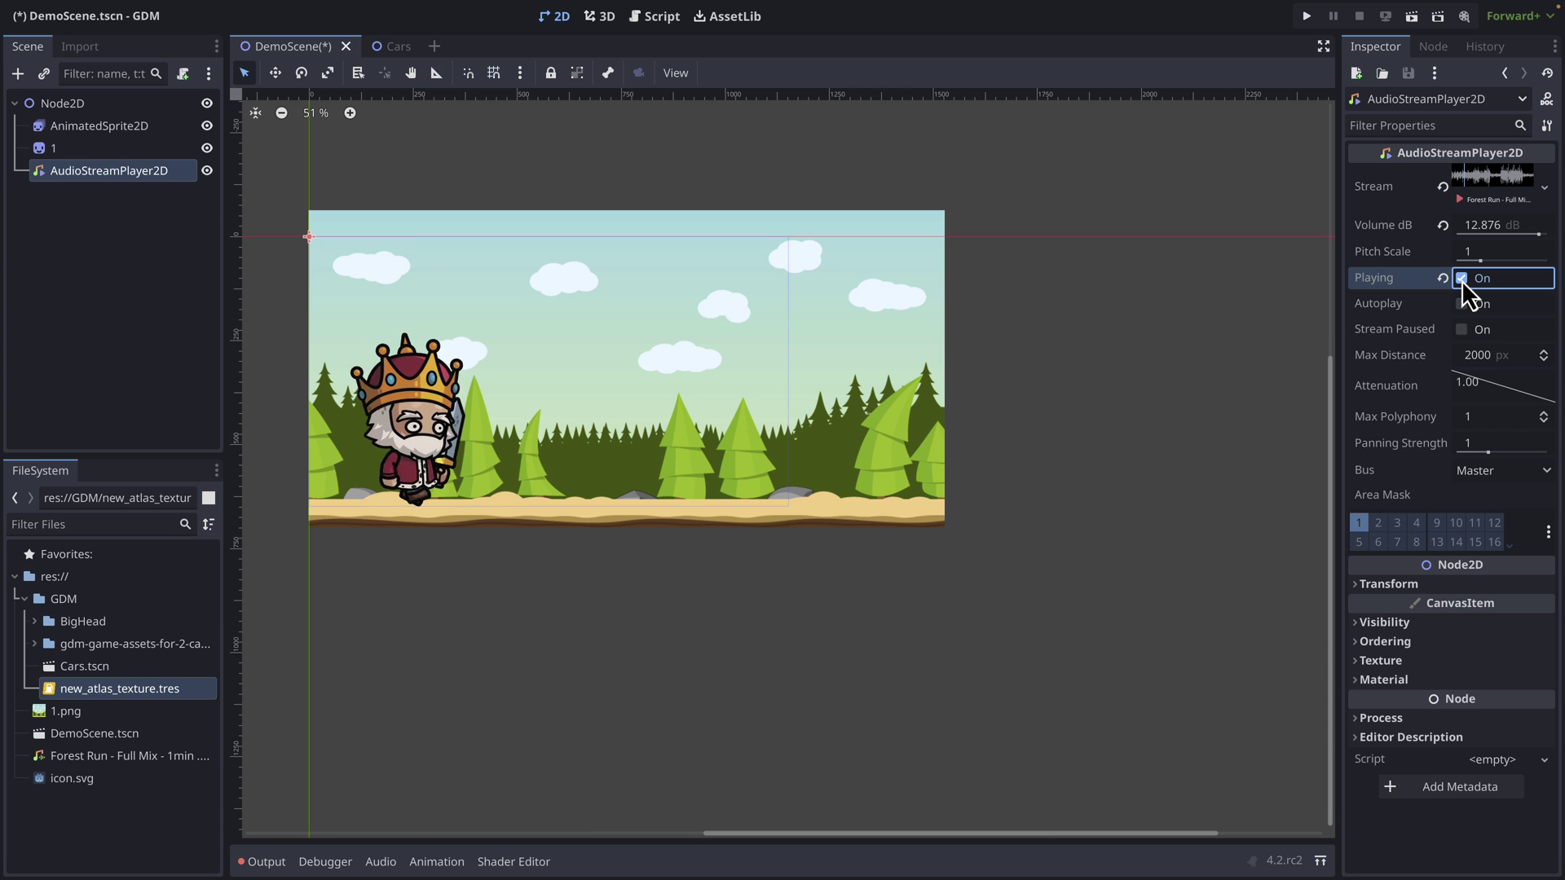
left_click(1461, 278)
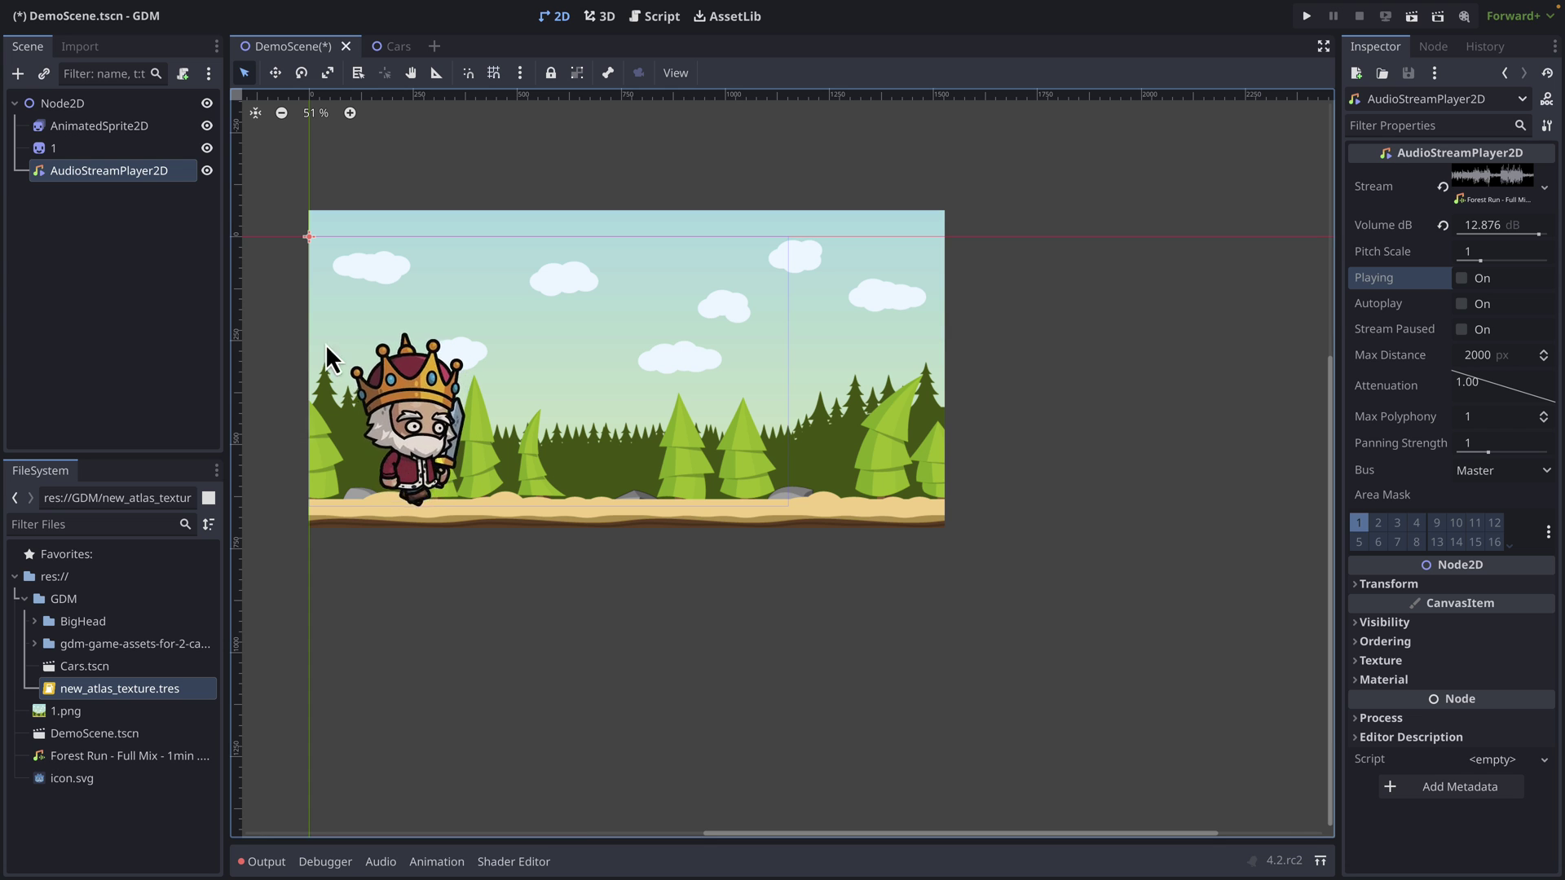
Step: Switch the king's AnimatedSprite2D from walking to idle, then select the forest background sprite
left_click(81, 129)
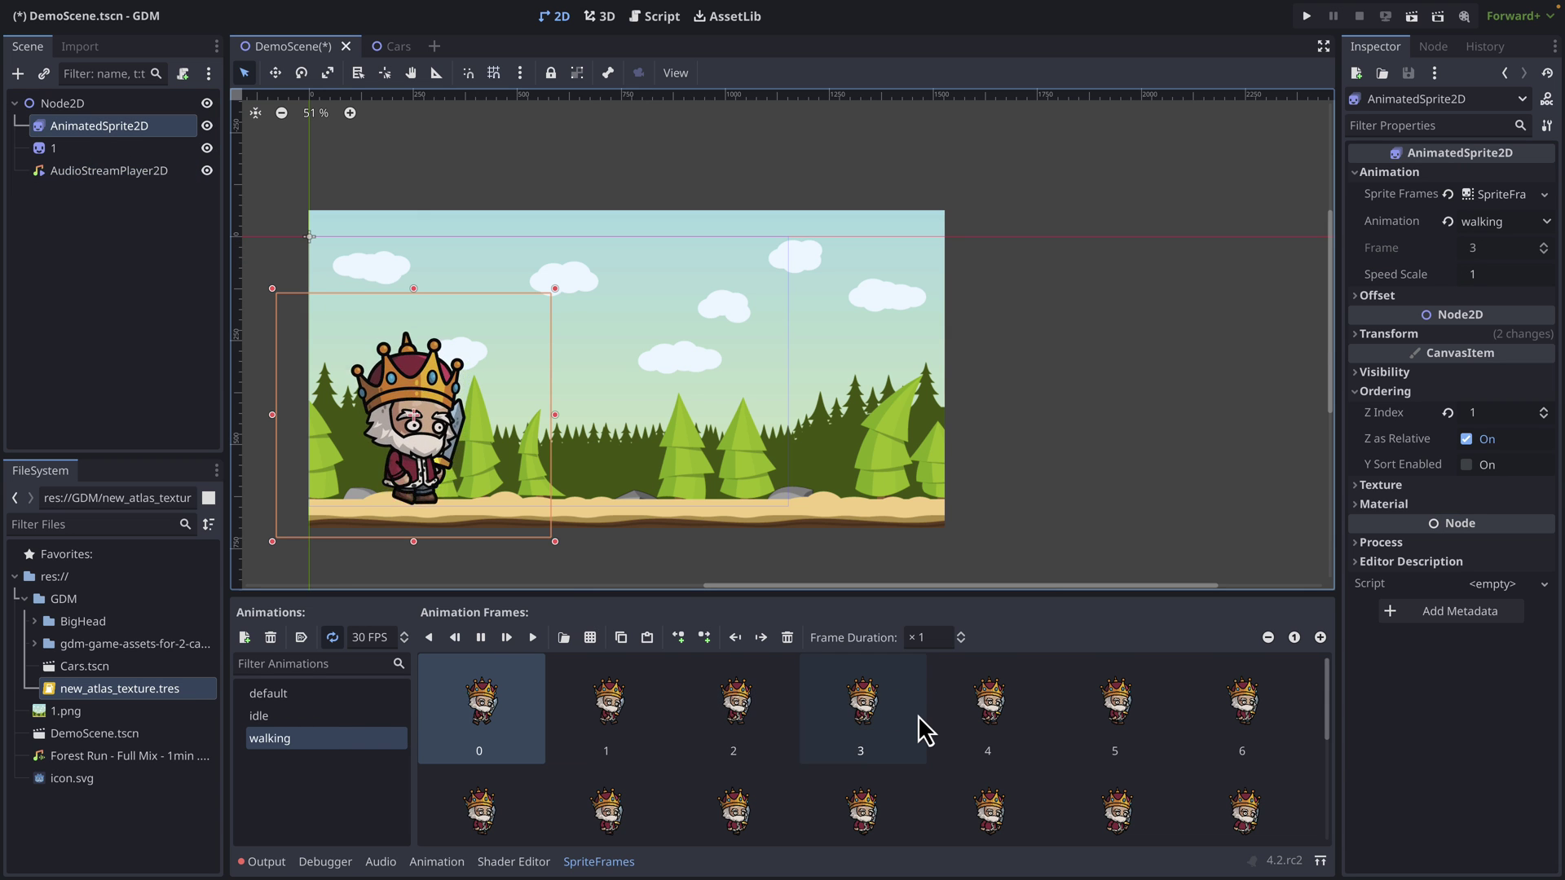
scroll(918, 716, "down", 3)
scroll(918, 715, "up", 3)
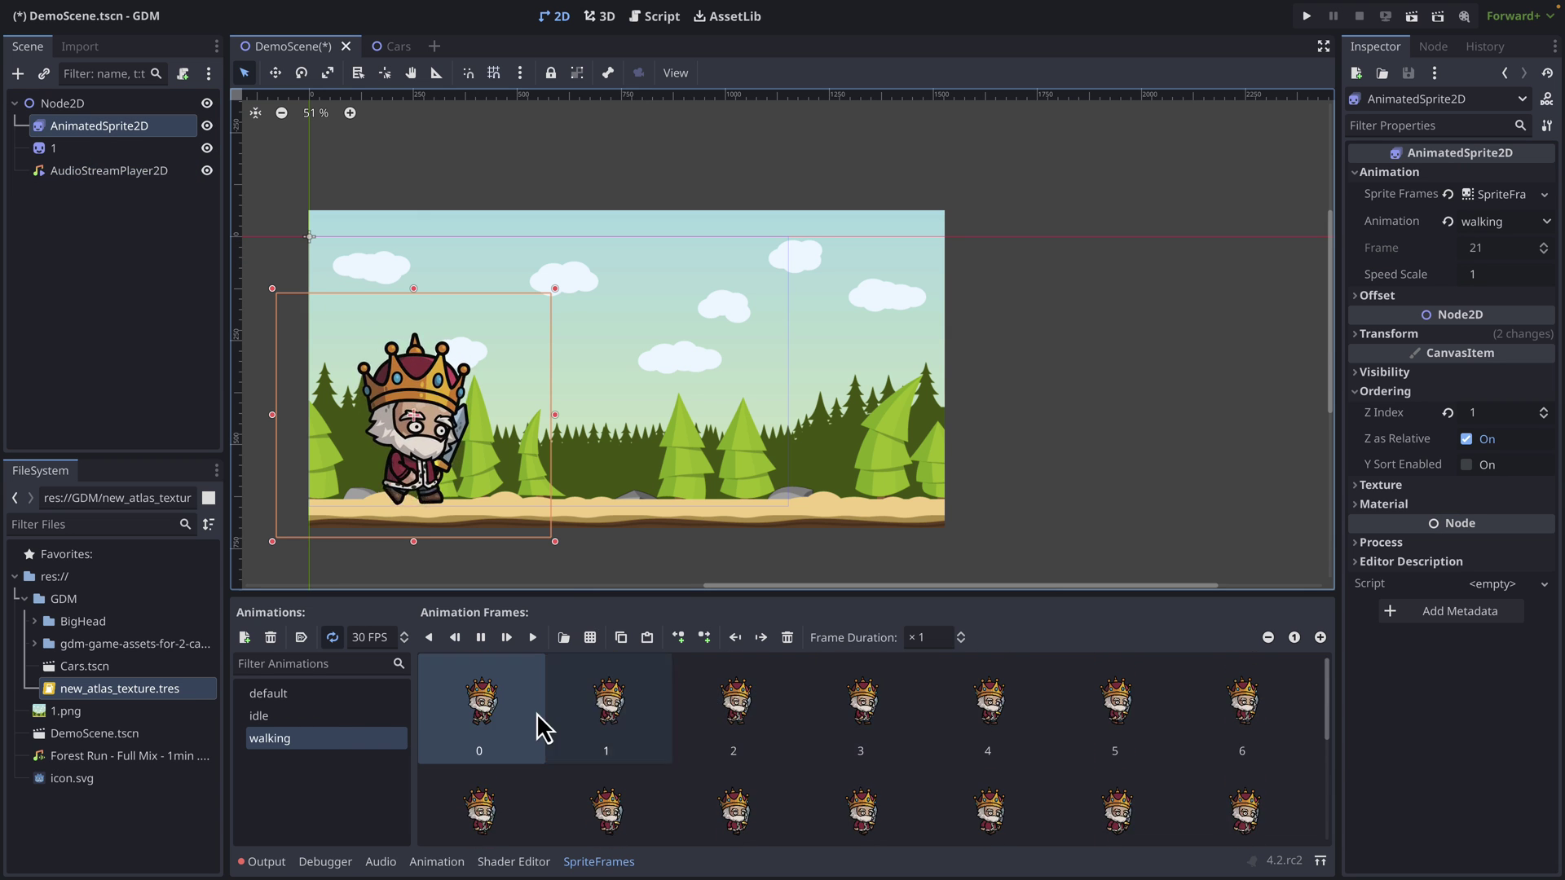
left_click(383, 718)
scroll(727, 761, "down", 2)
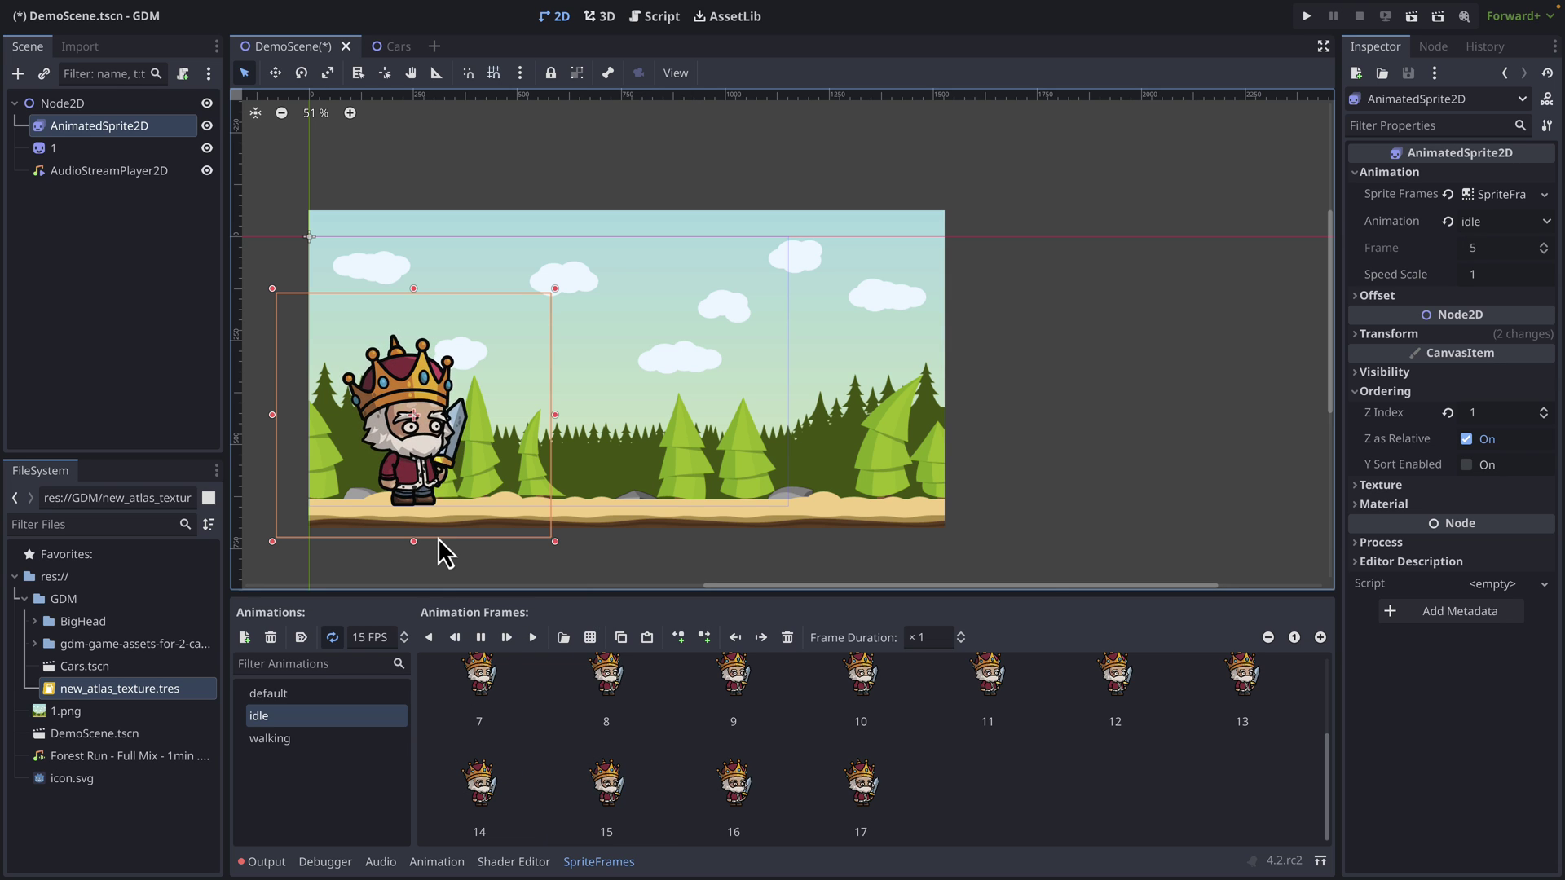
left_click(961, 316)
left_click(887, 300)
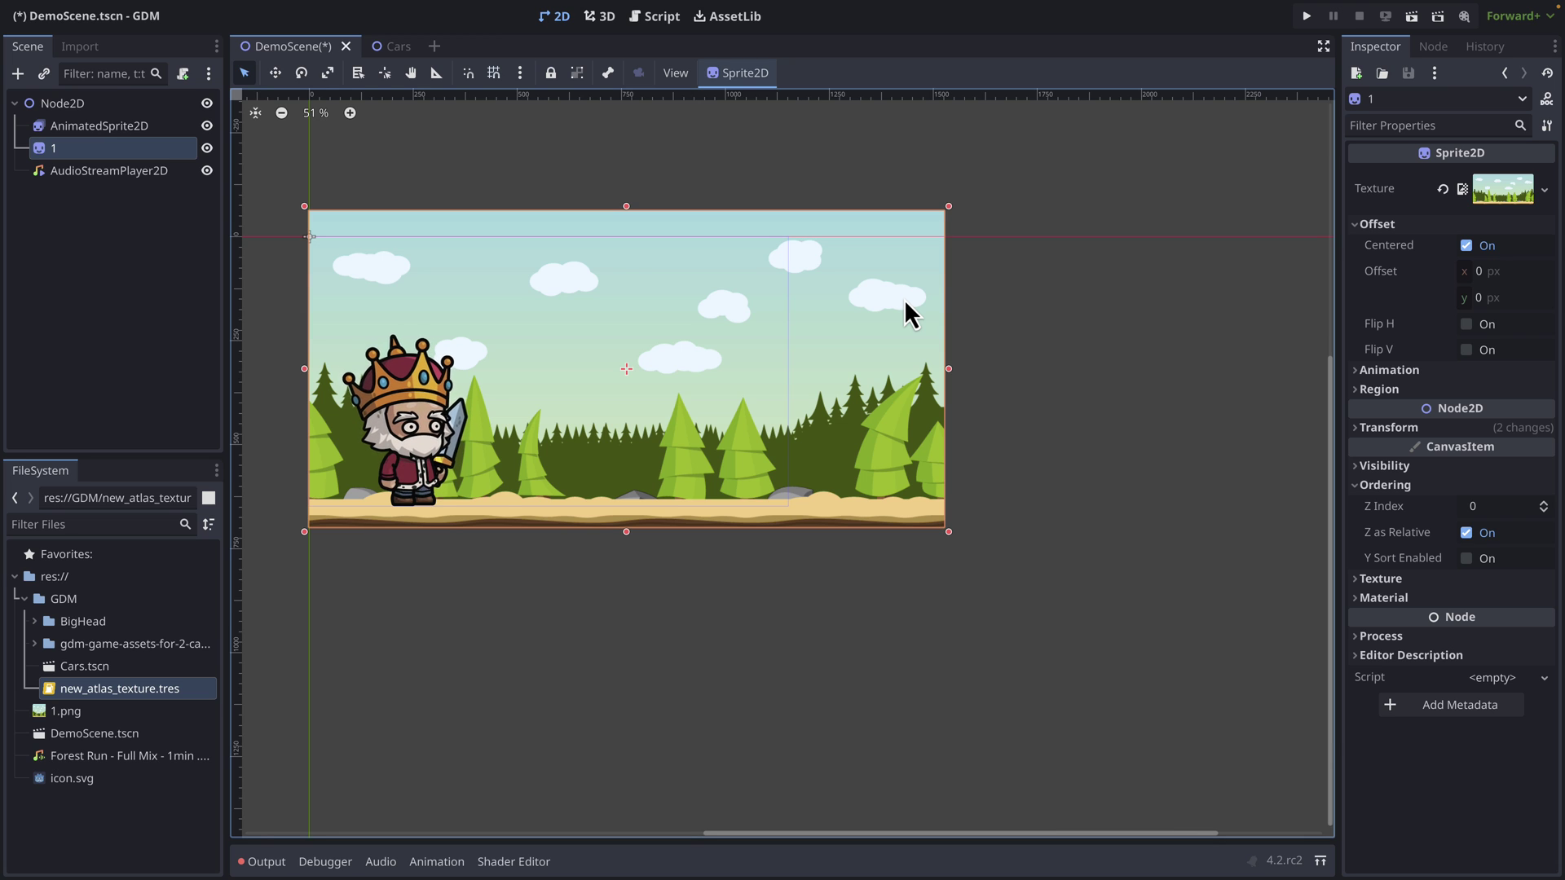
Step: In the Cars scene, select the fuel icon sprite and expand its atlas texture details
left_click(393, 46)
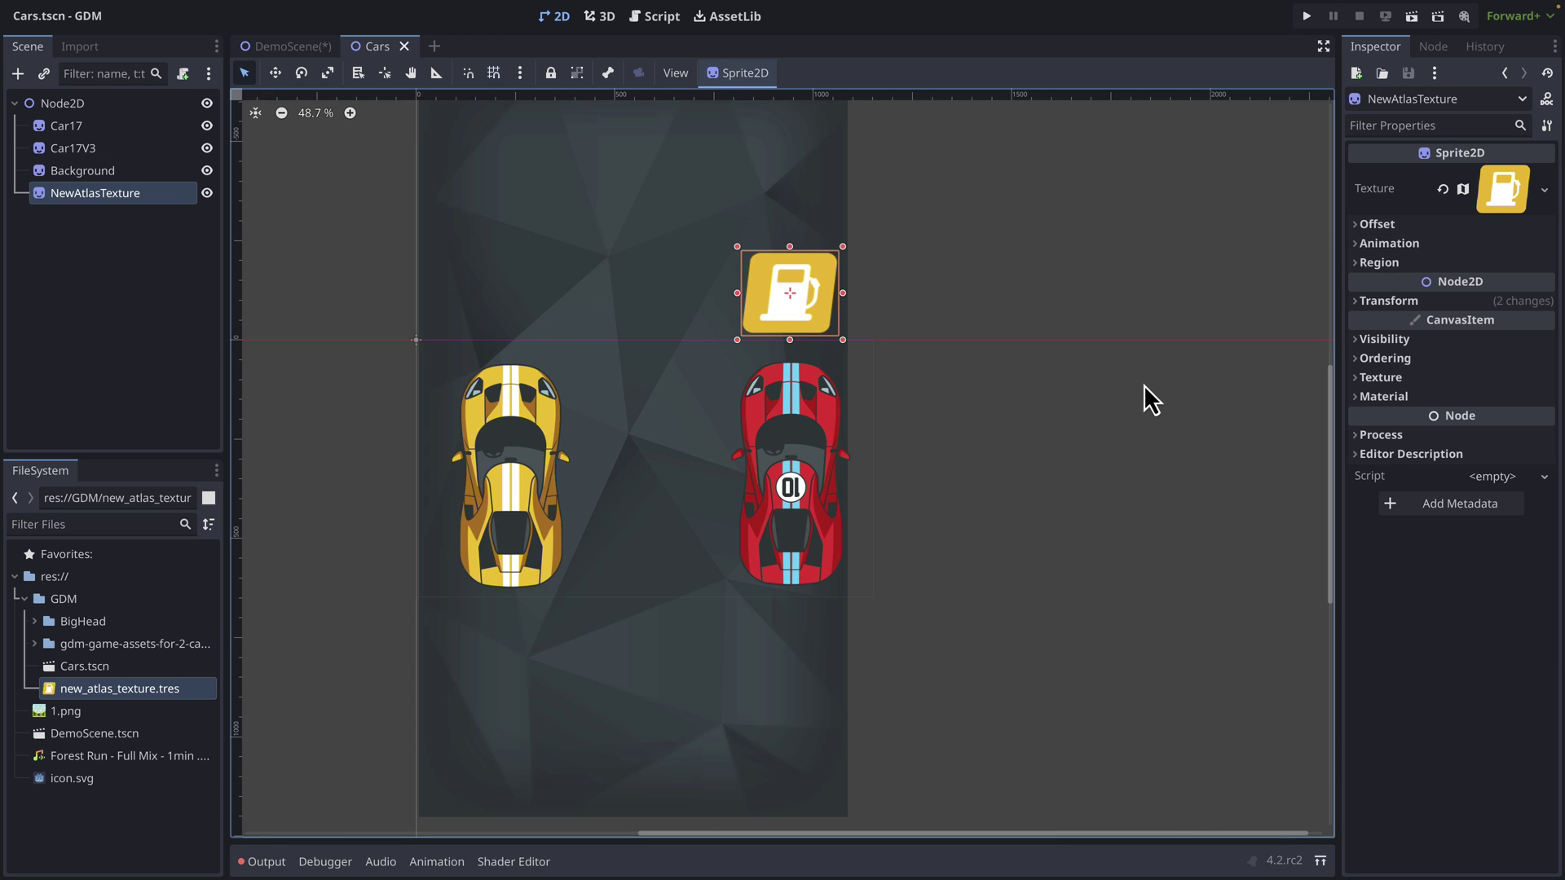
left_click(791, 452)
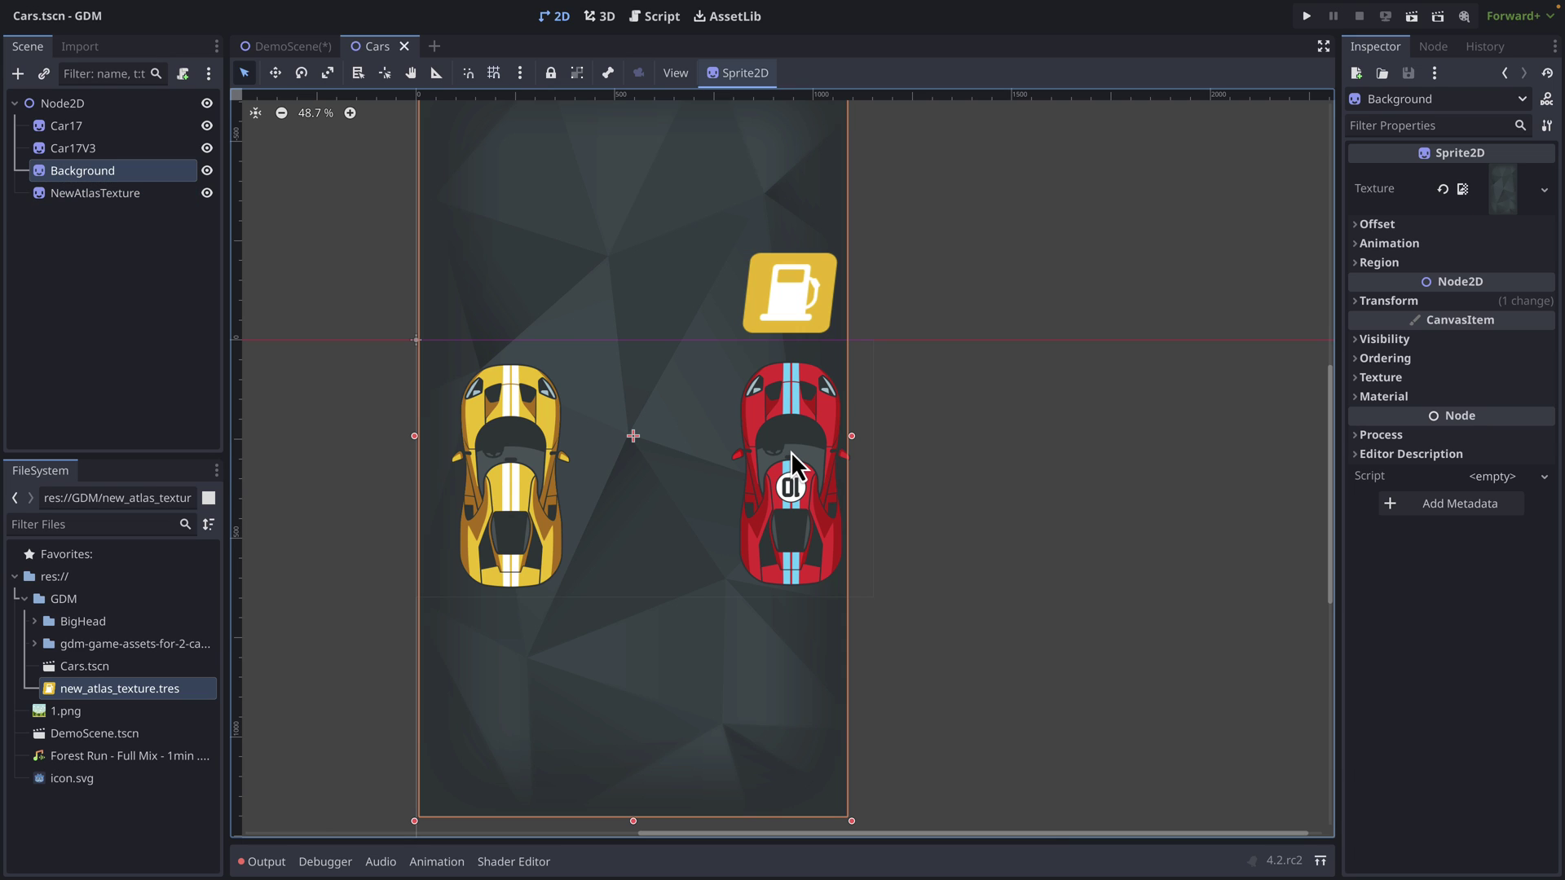
left_click(791, 275)
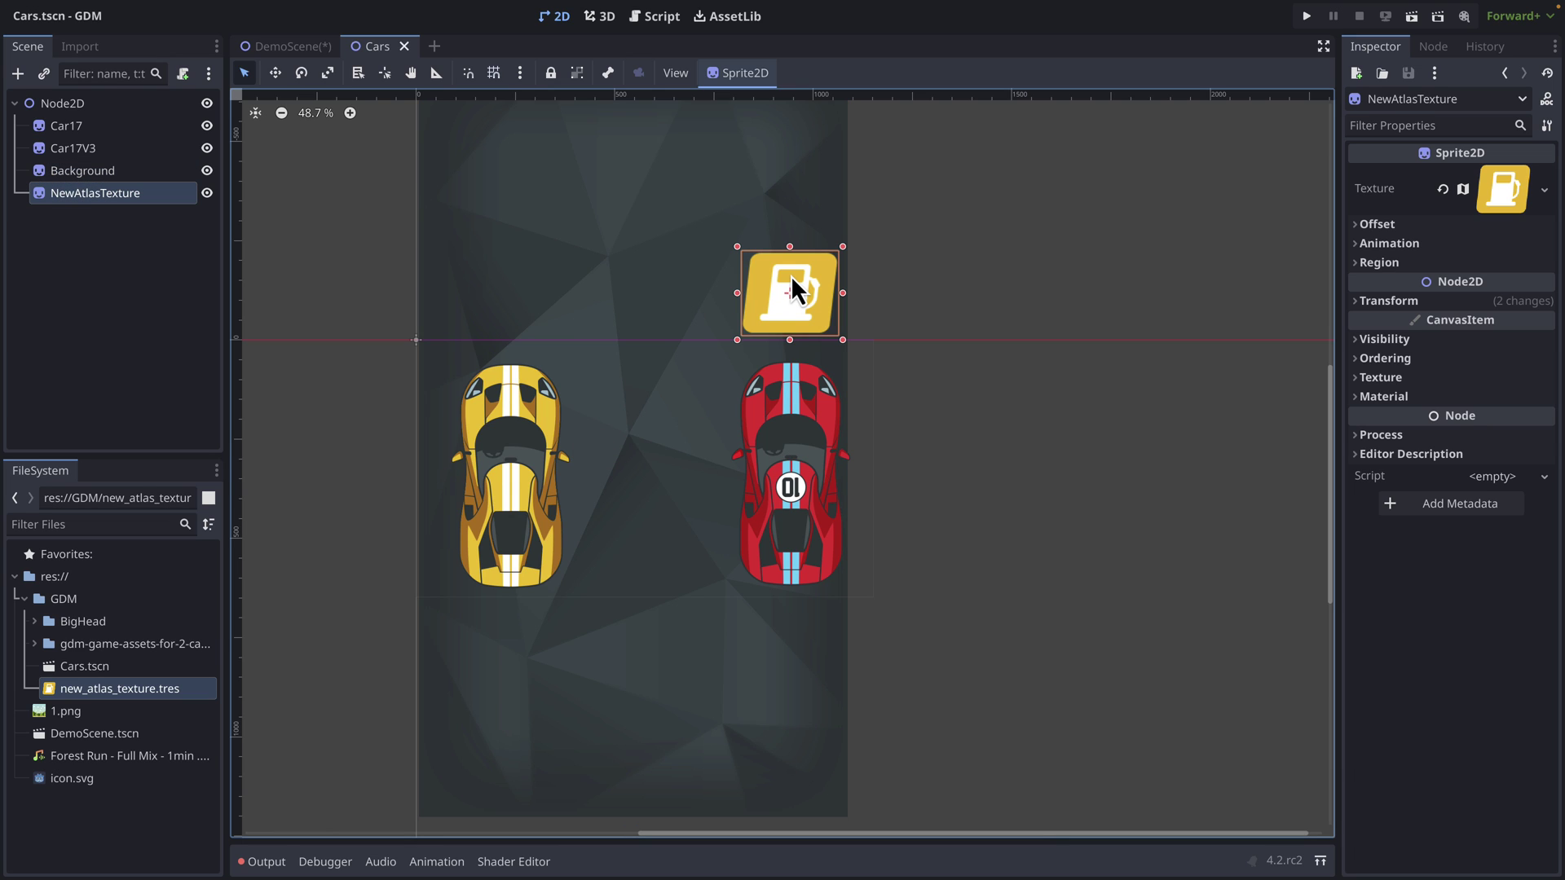
left_click(1512, 196)
left_click(1508, 192)
left_click(1508, 192)
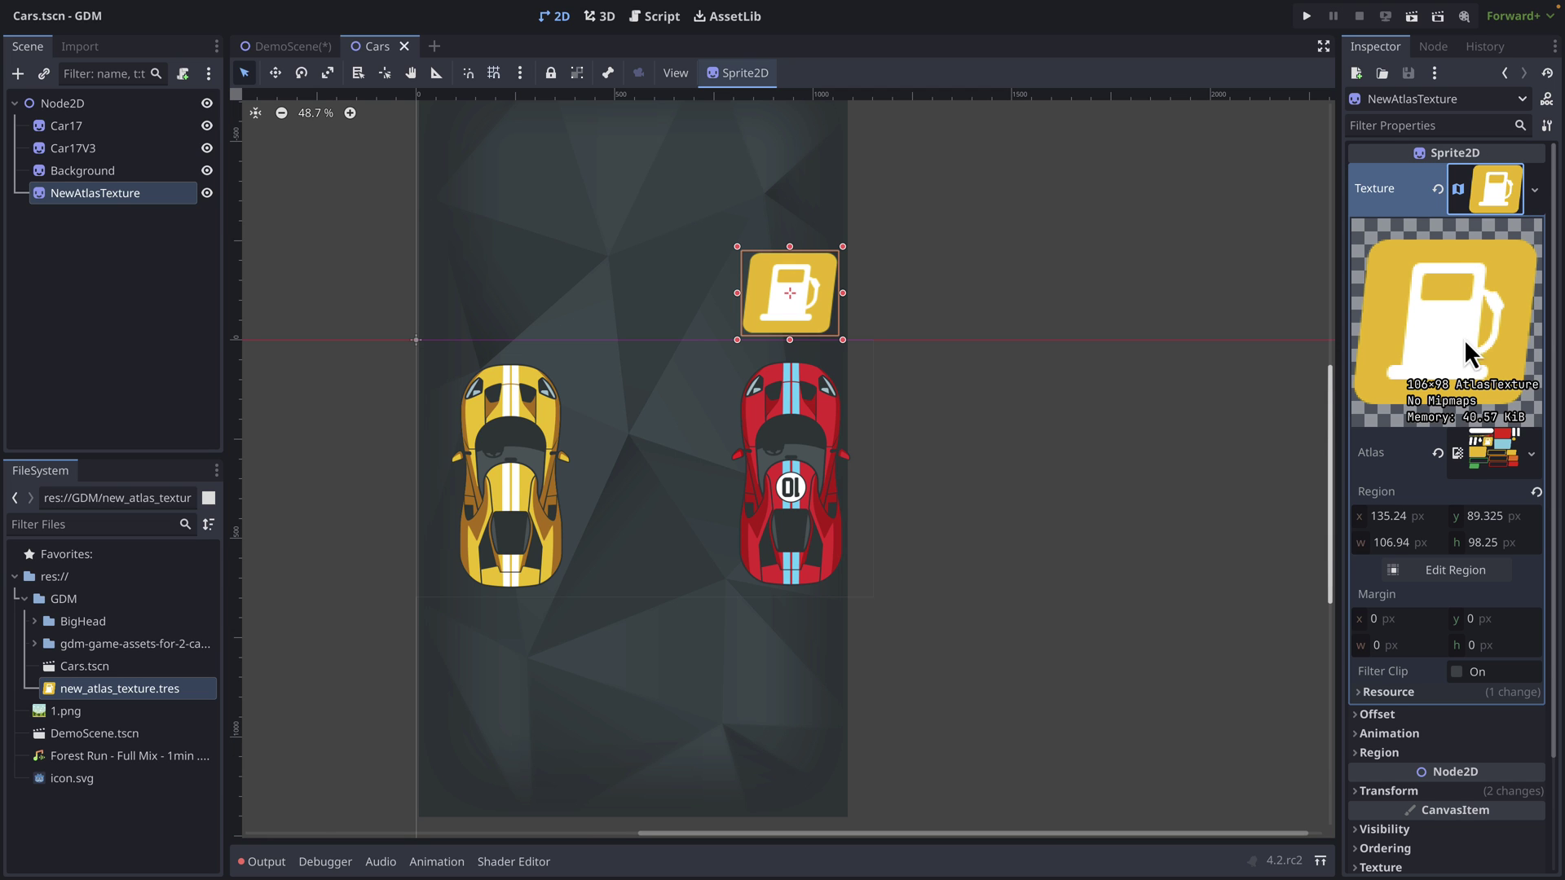
Step: Inspect the fuel icon's region in the Region Editor, then switch to Affinity Designer
left_click(1467, 571)
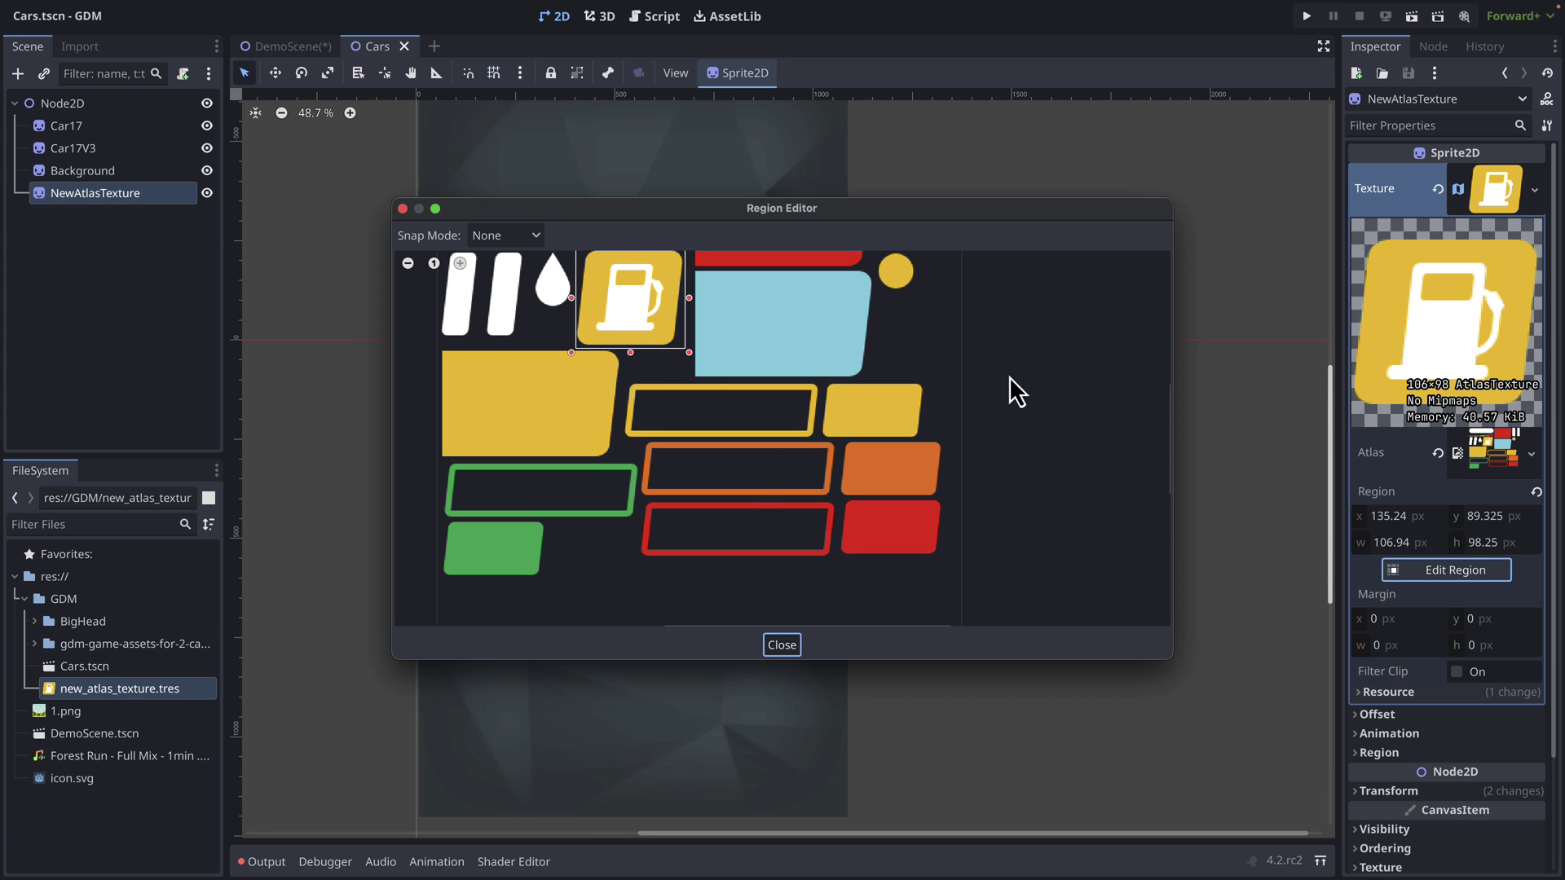
scroll(1065, 437, "up", 3)
scroll(1065, 437, "down", 3)
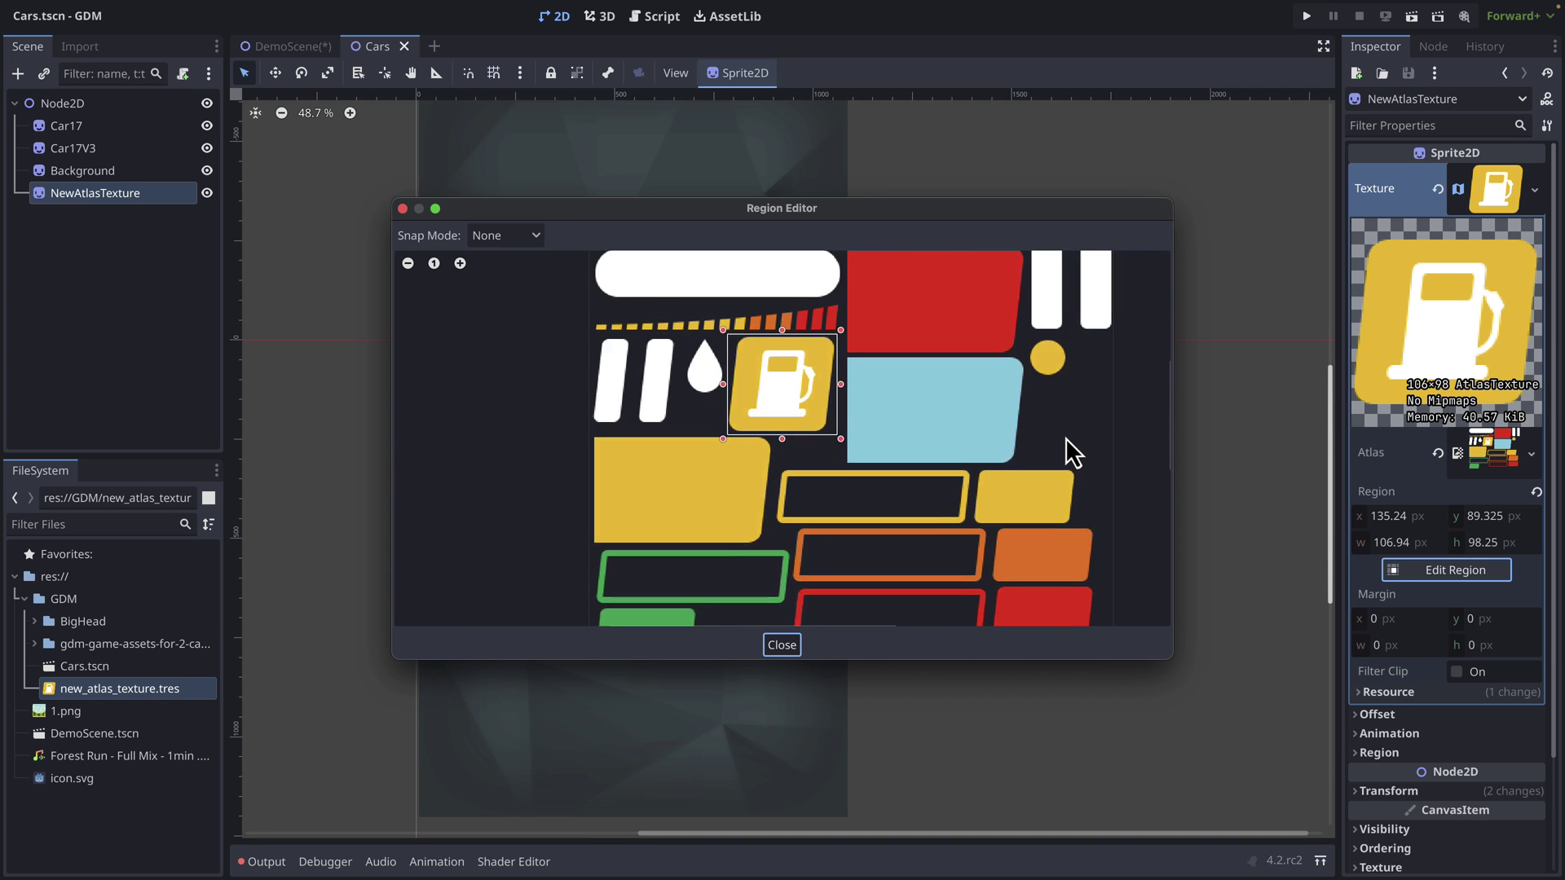
scroll(1065, 438, "right", 3)
scroll(1065, 438, "up", 2)
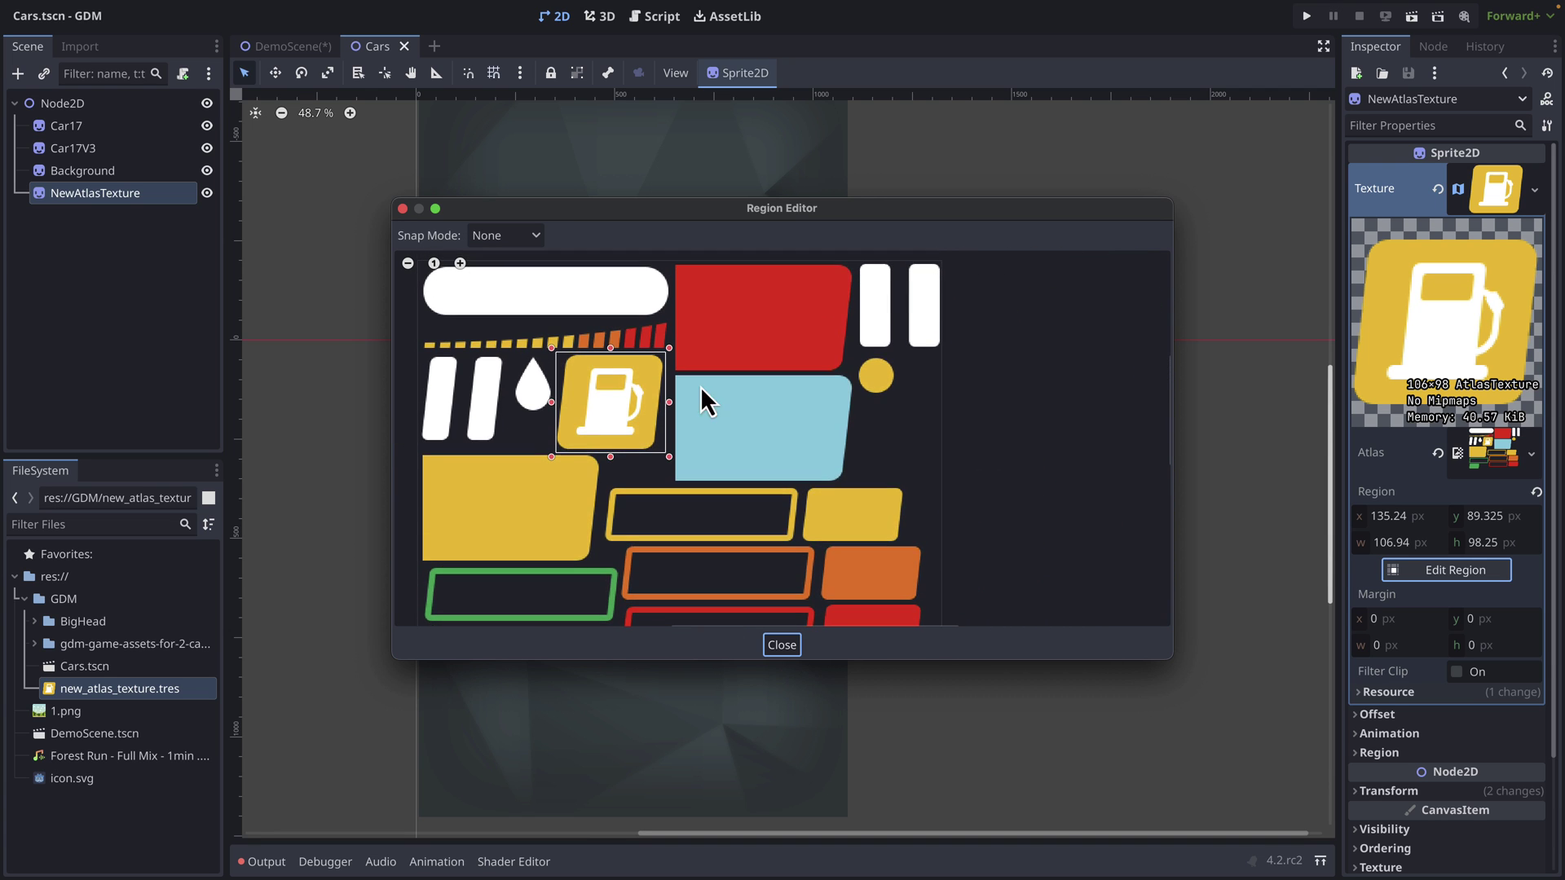
left_click(781, 648)
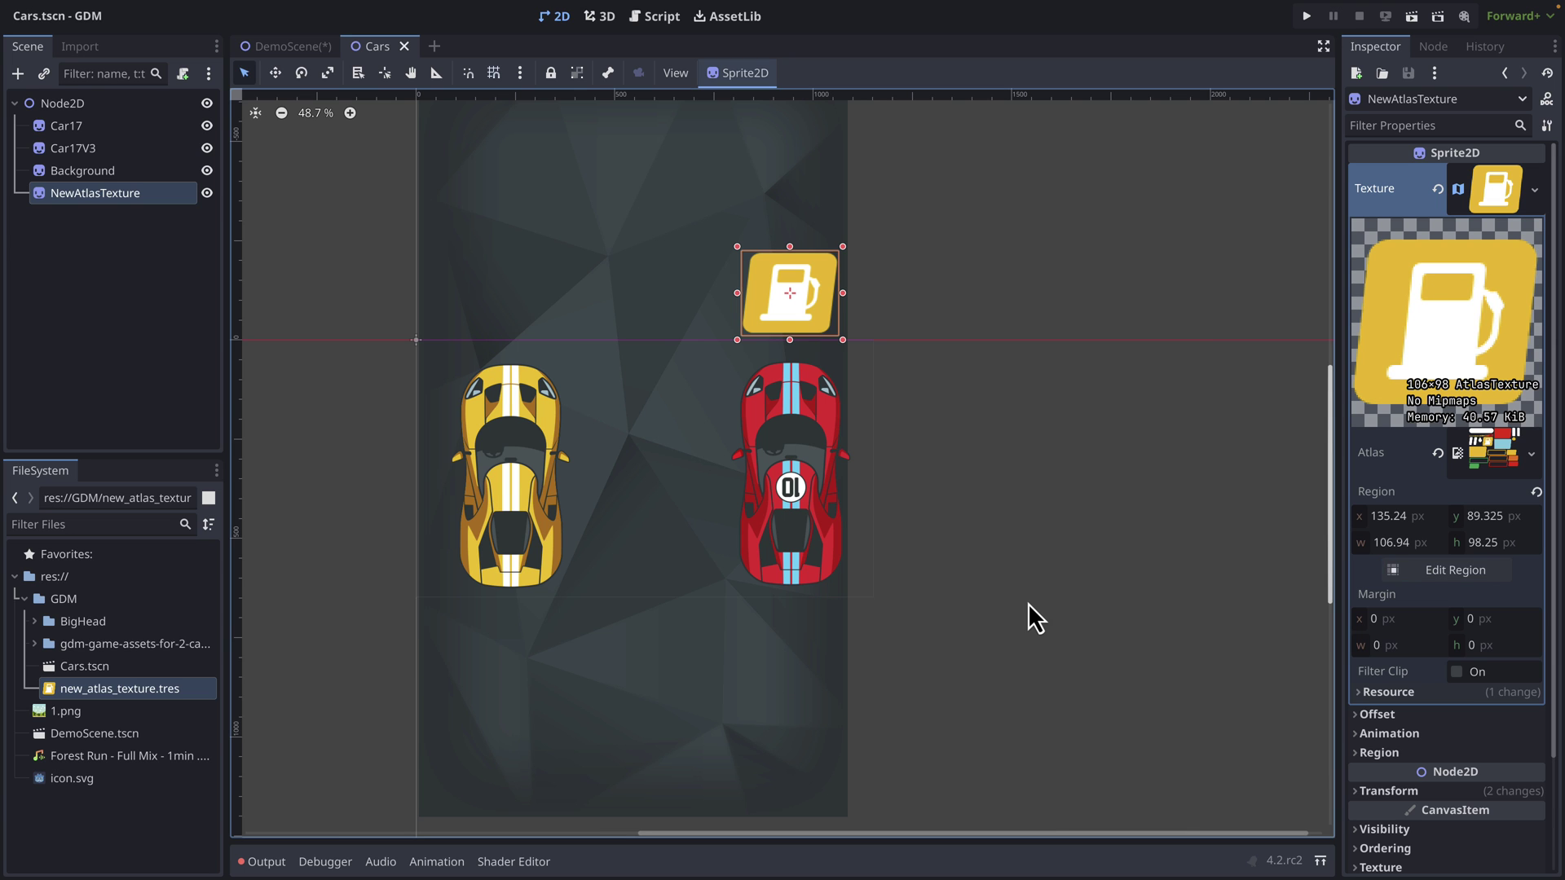
key("ctrl+Left")
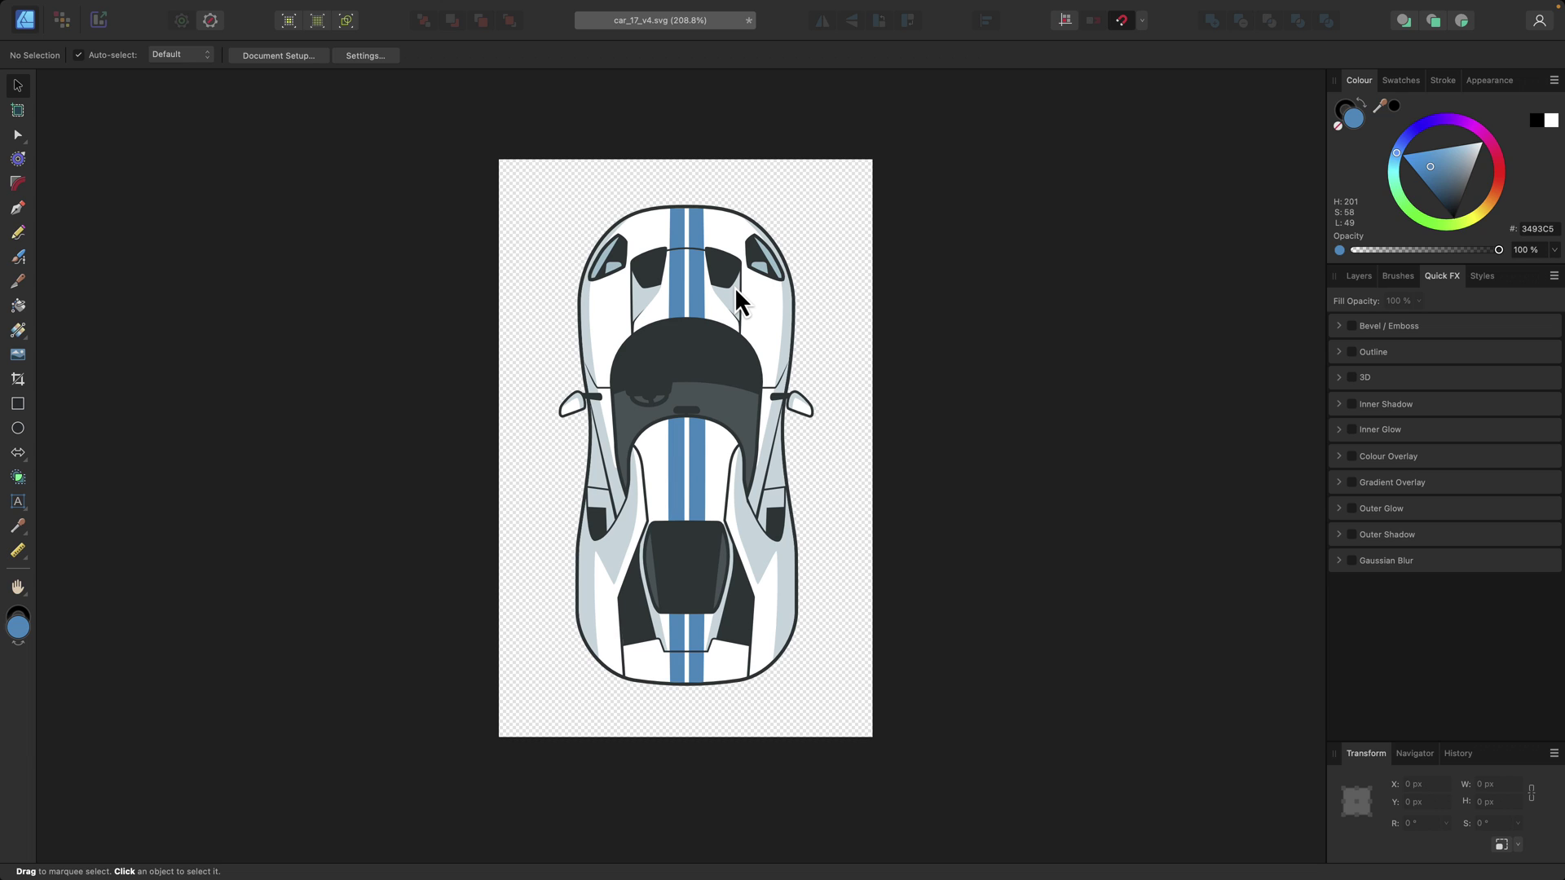
Step: Turn car_17_v4's blue stripes red and its white body group dark navy
left_click(691, 238)
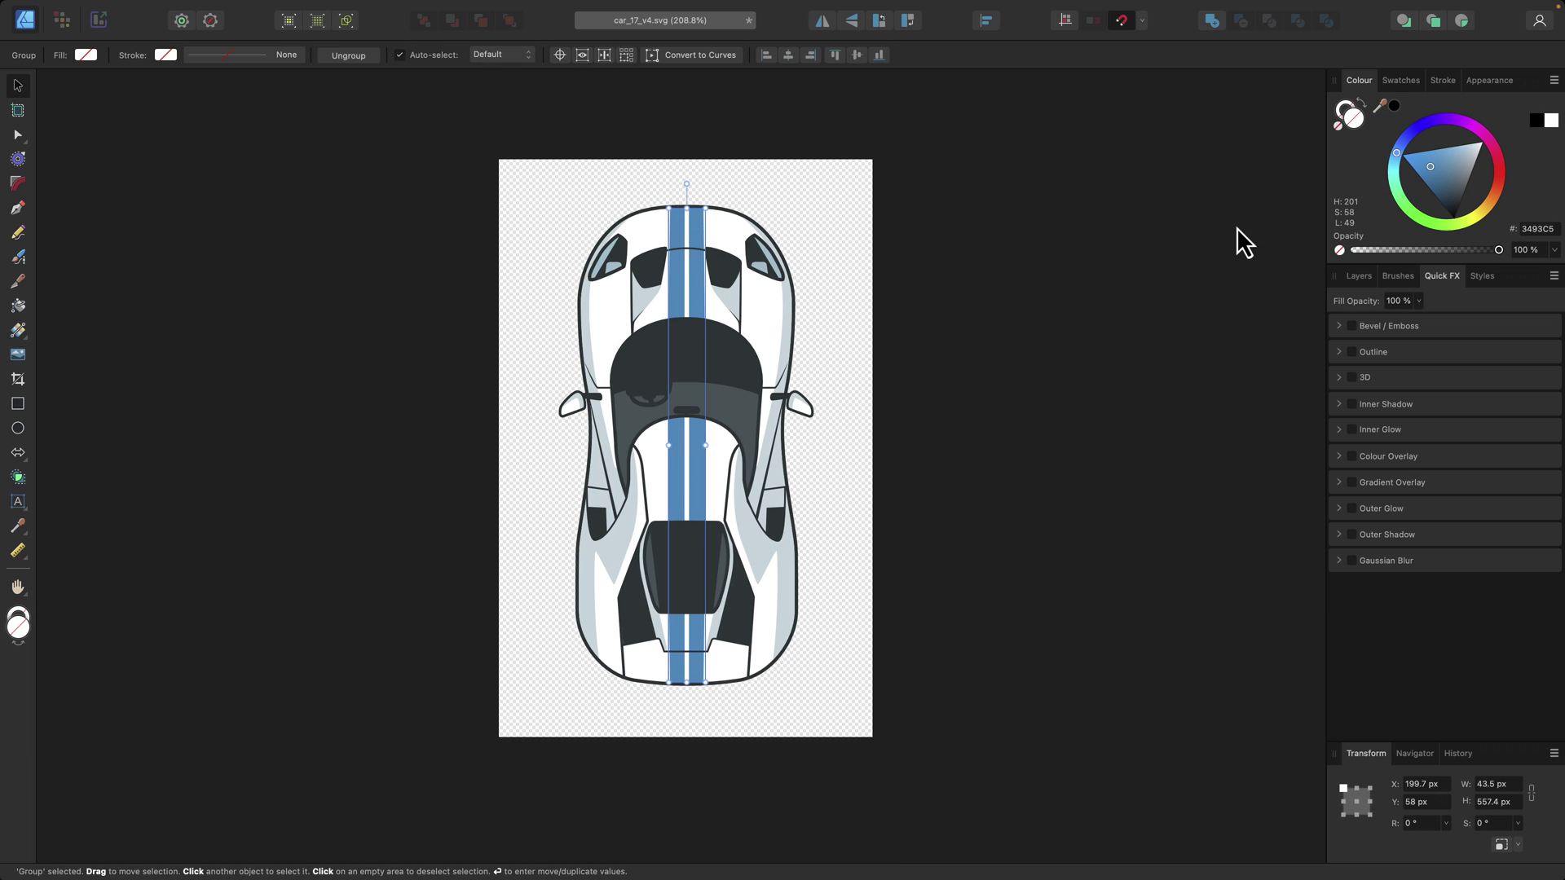
left_click(1502, 179)
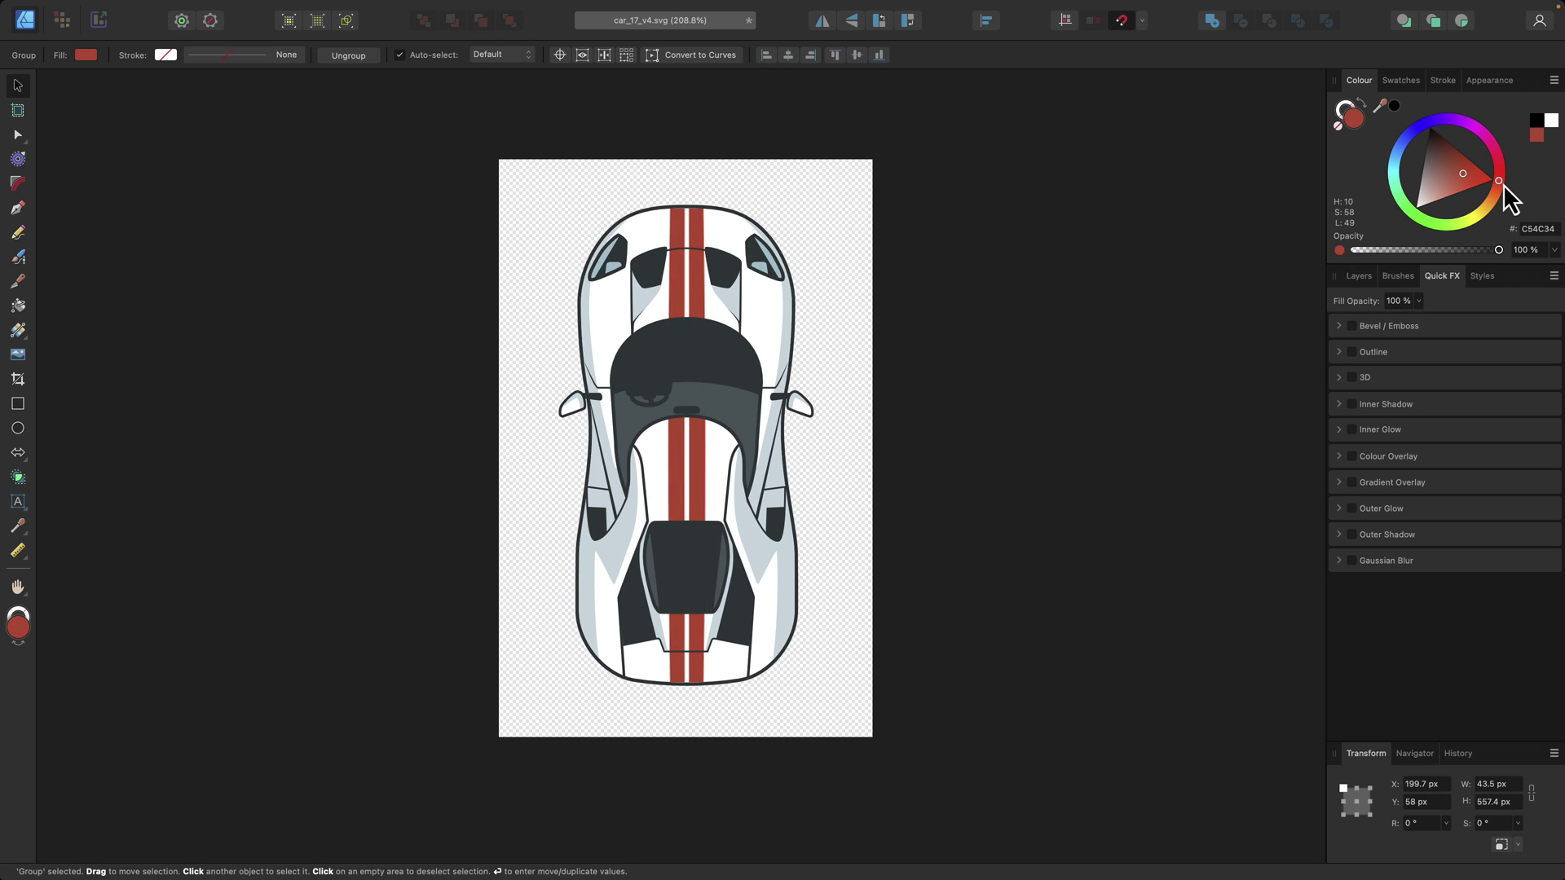
left_click(780, 308)
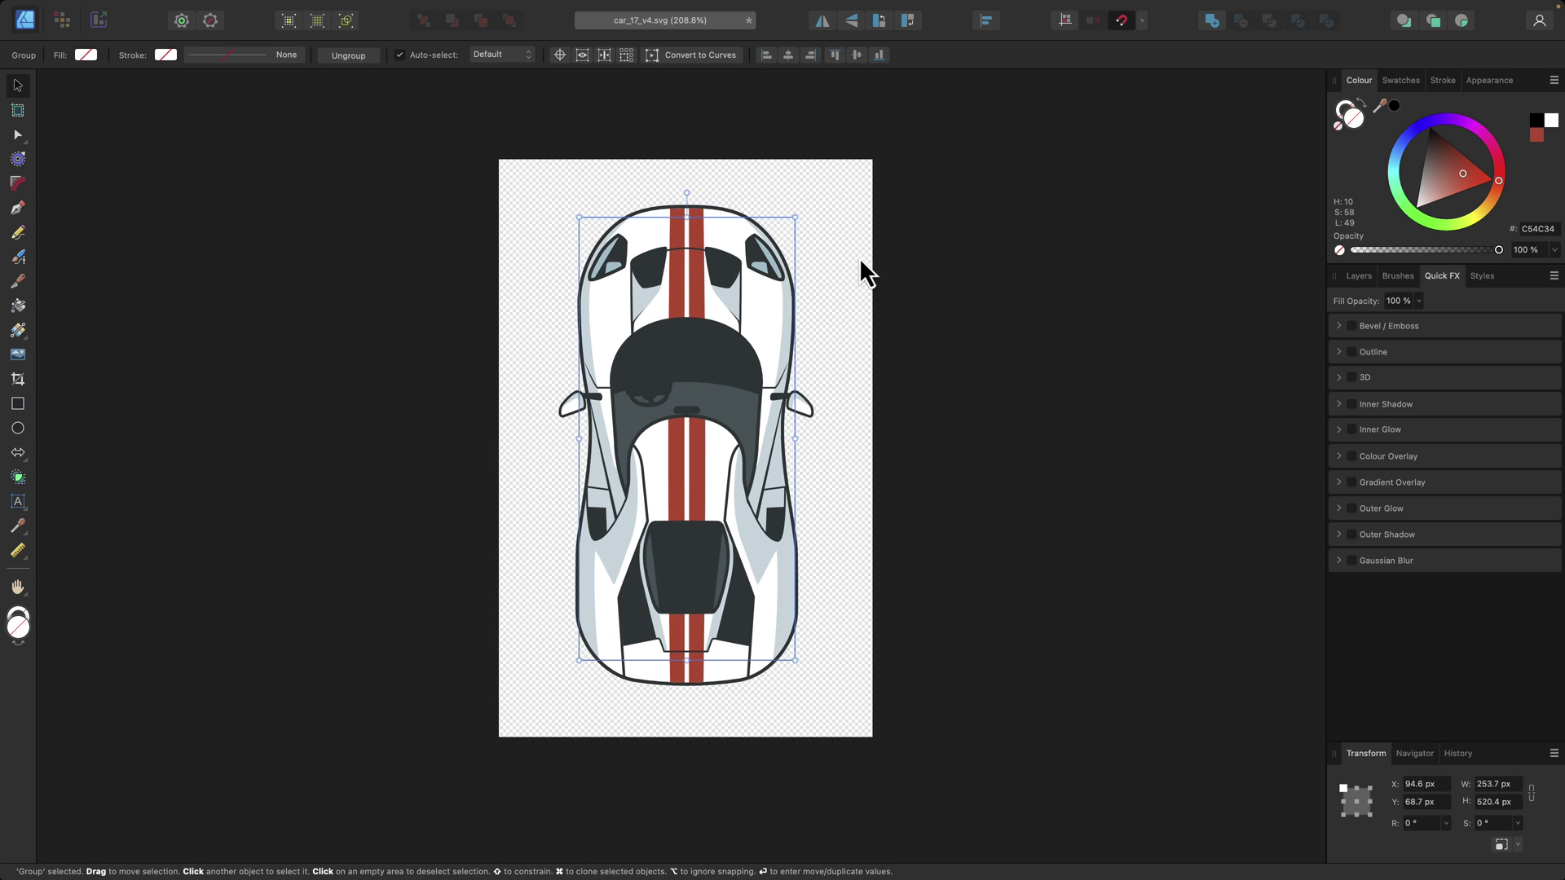
left_click_drag(1457, 163, 1436, 142)
left_click(765, 291)
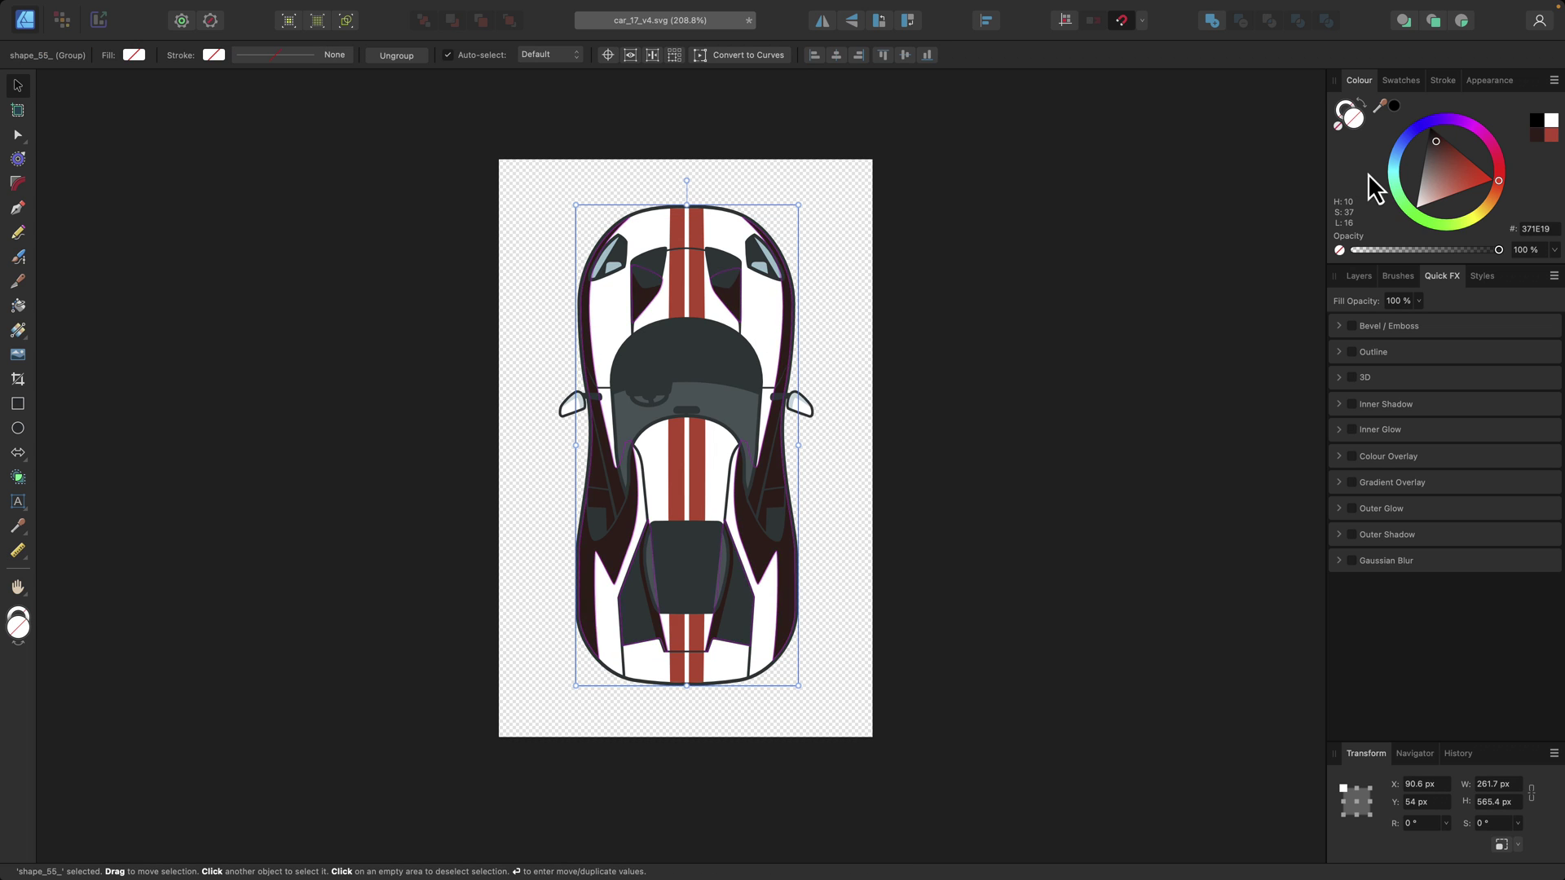
left_click(1411, 133)
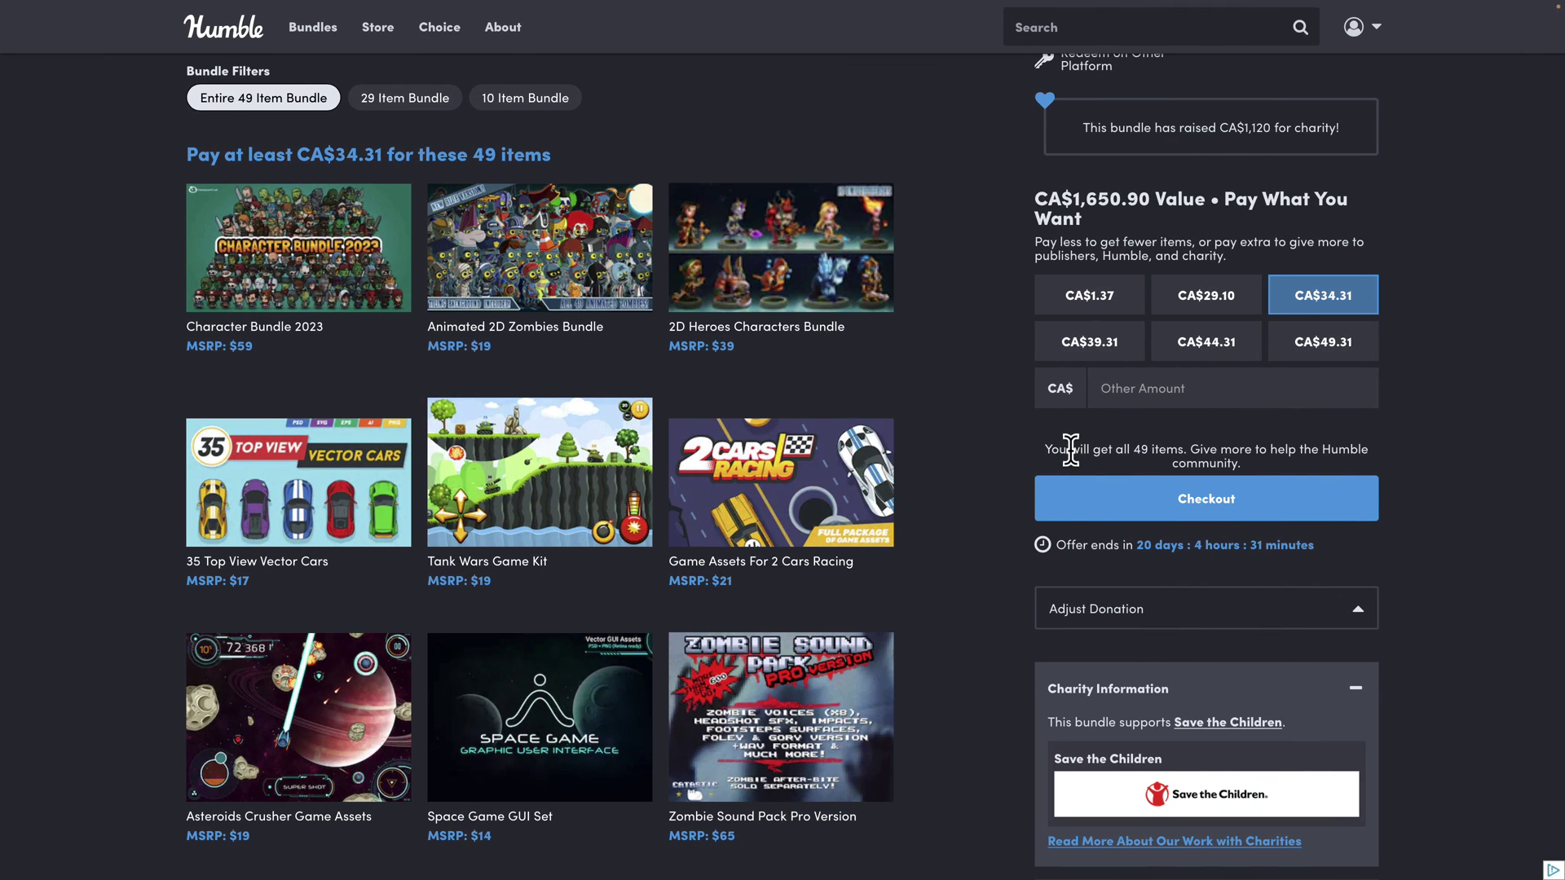
Step: Scroll up to the Software Bundle title and filters on the Humble Bundle page
scroll(1071, 449, "up", 2)
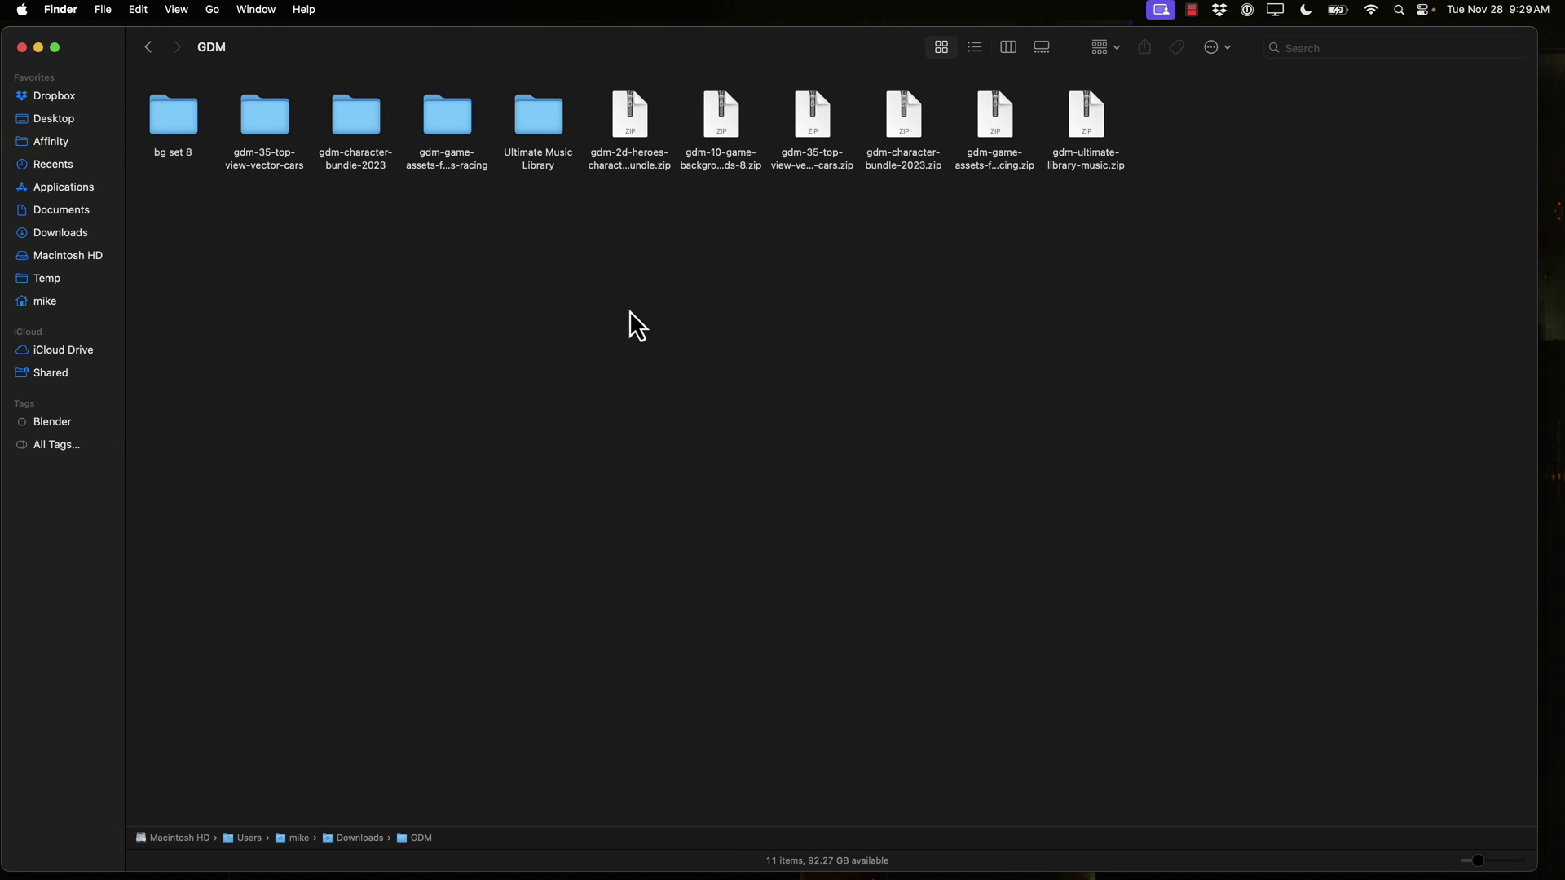
Step: Browse Ultimate Music Library > Chill Vibes > Cheer Up, then go back up to GDM
double_click(531, 123)
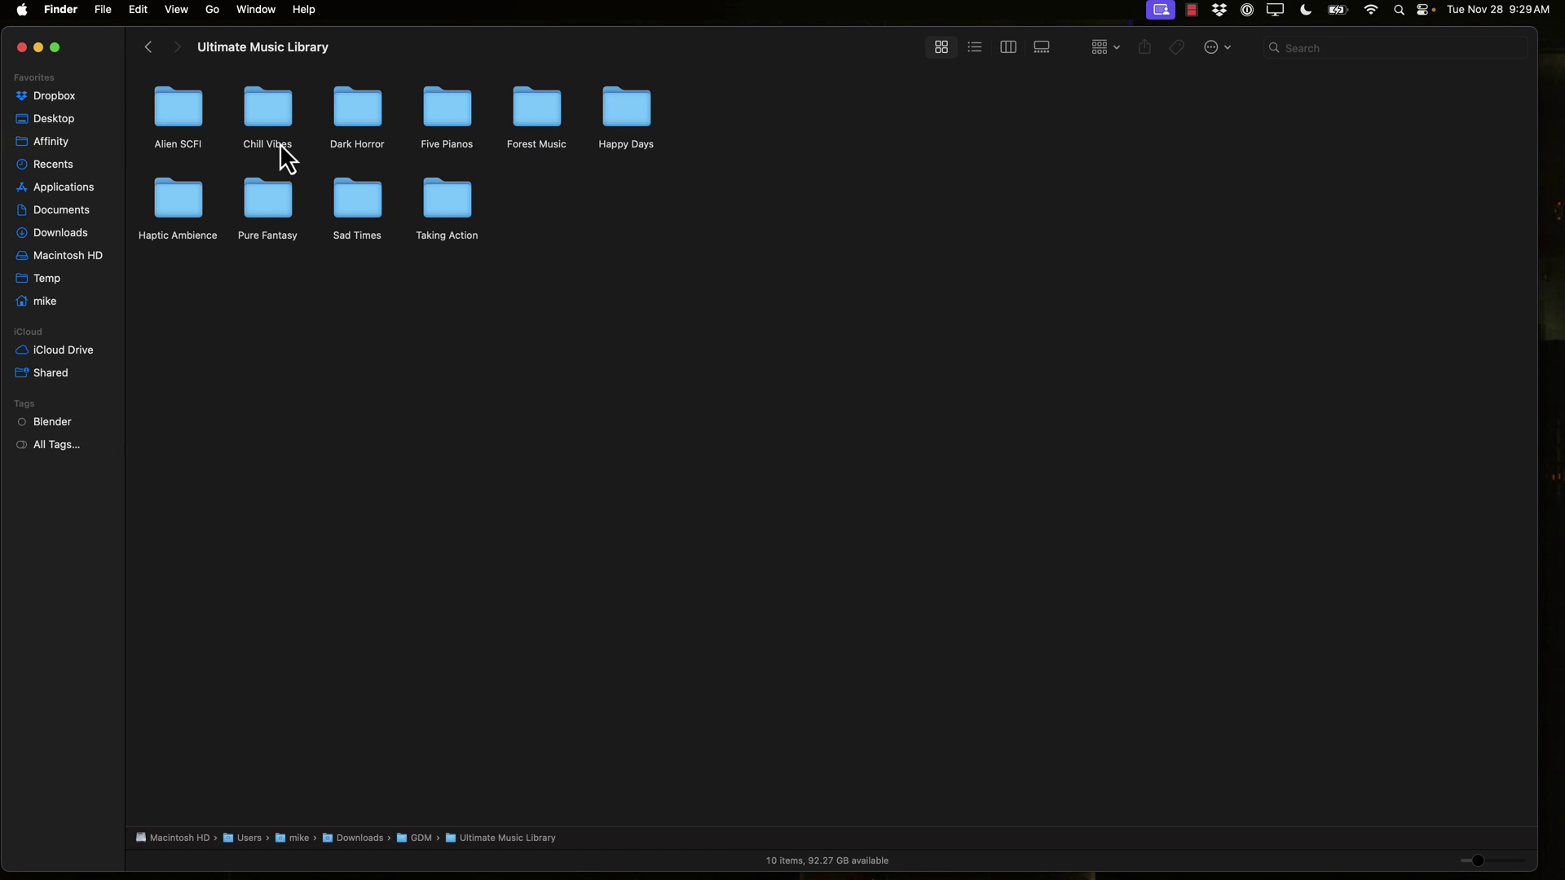
double_click(271, 115)
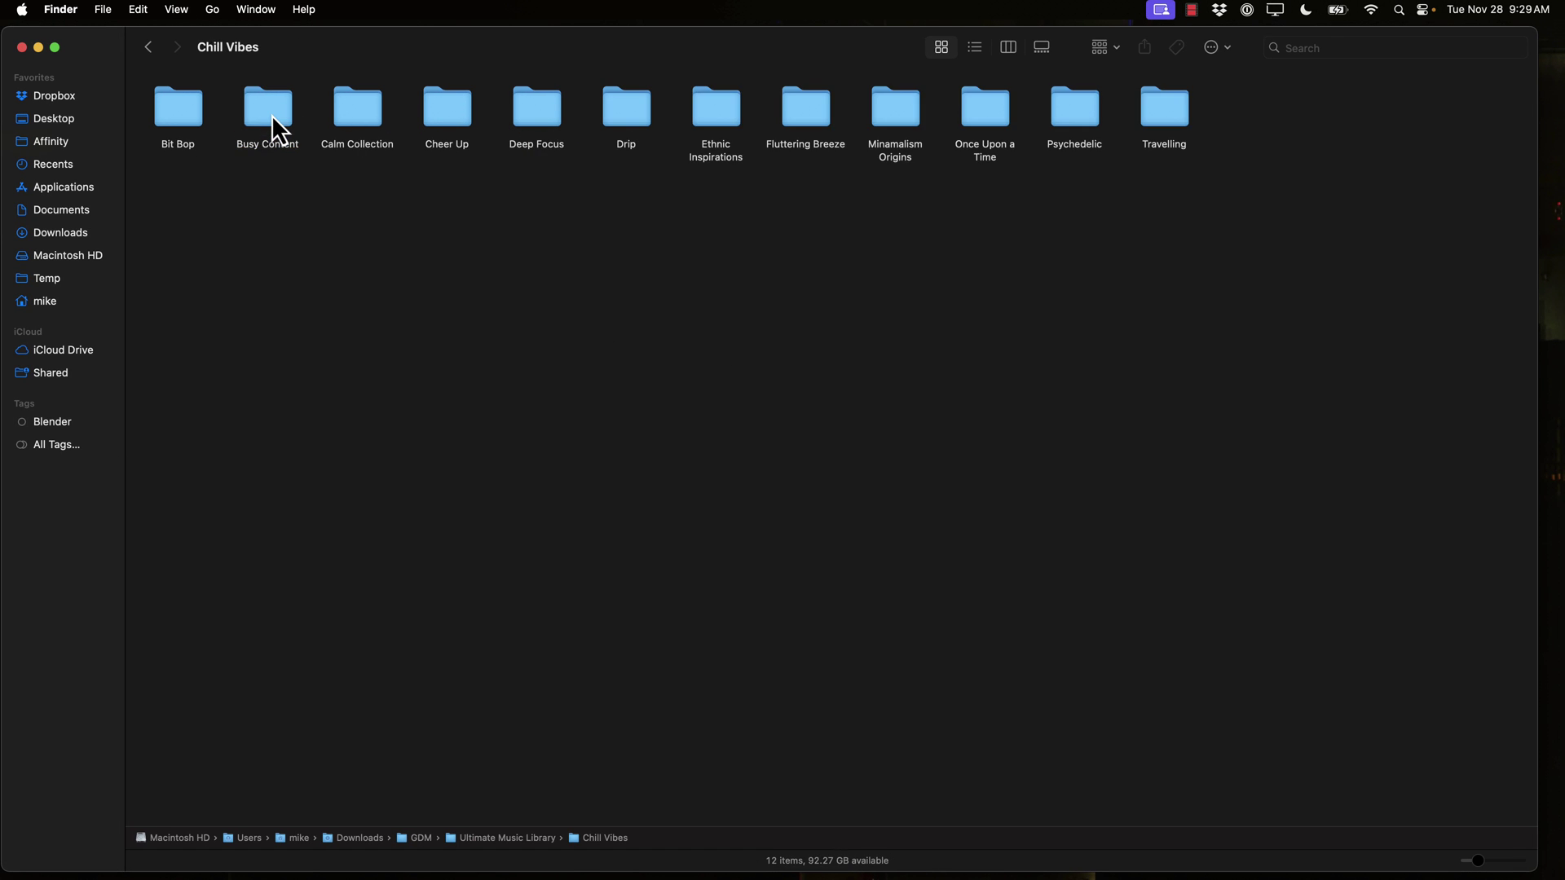
double_click(425, 114)
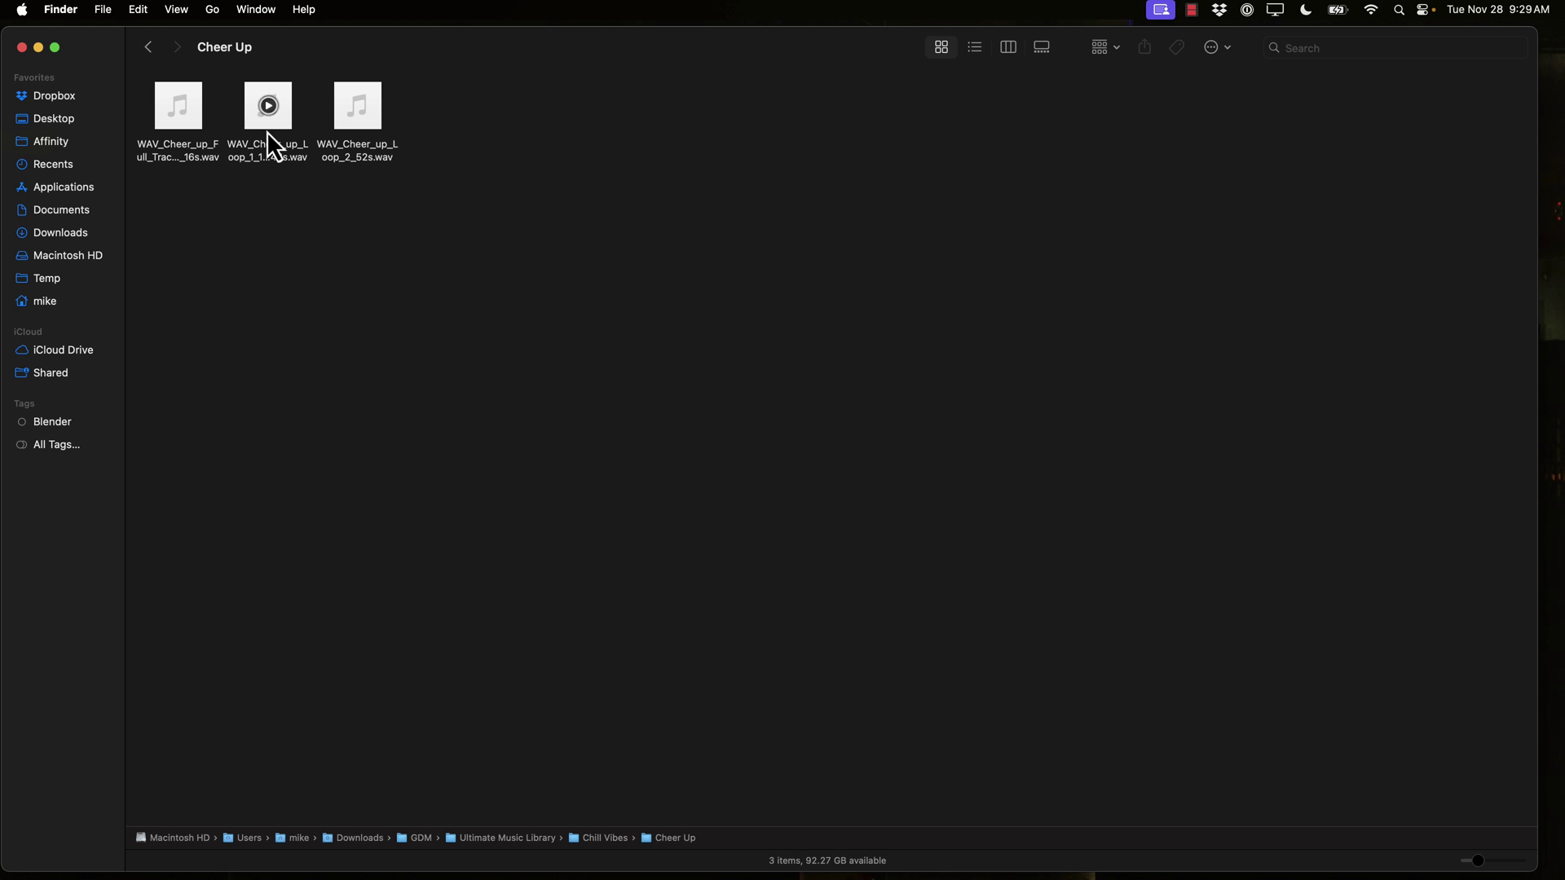
left_click(148, 47)
left_click(148, 47)
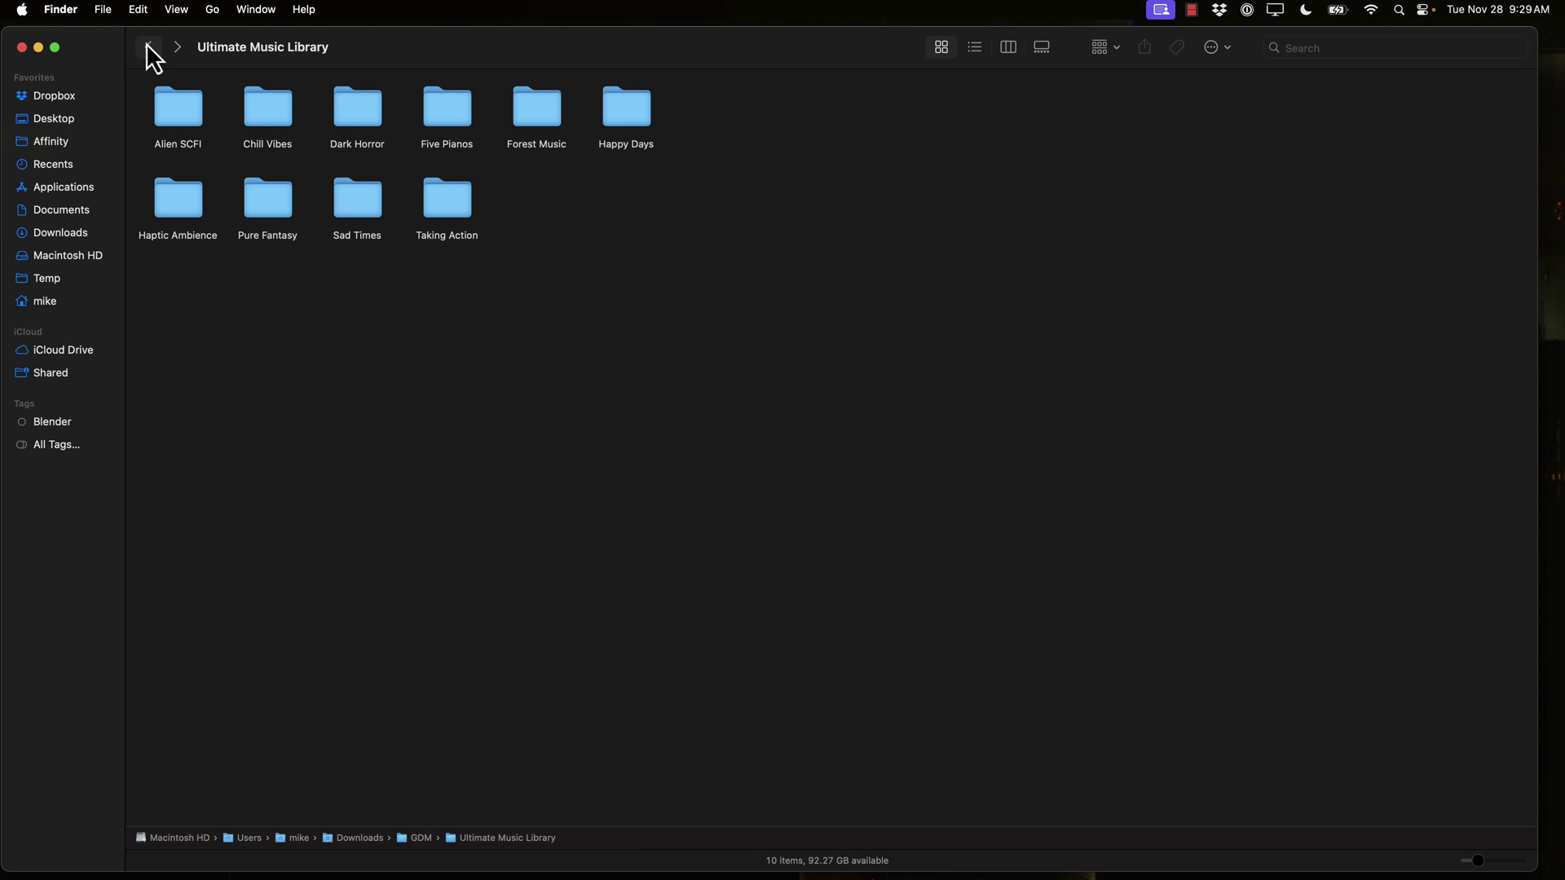
left_click(151, 49)
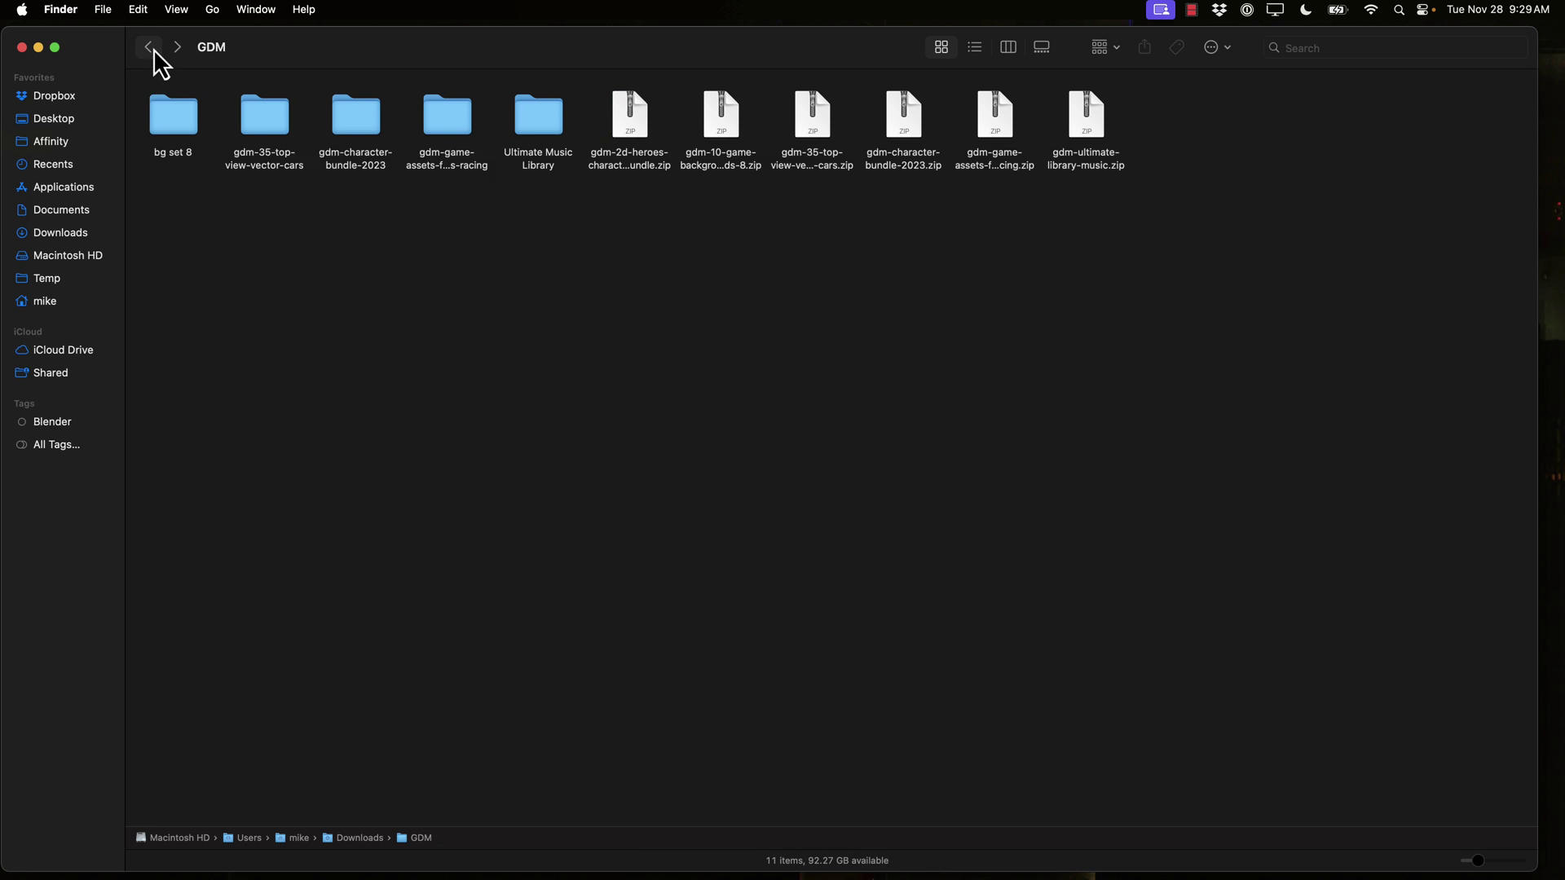
Step: Open bg set 8 > 10 > PNG 2048x1024, then return to folder 10
double_click(184, 119)
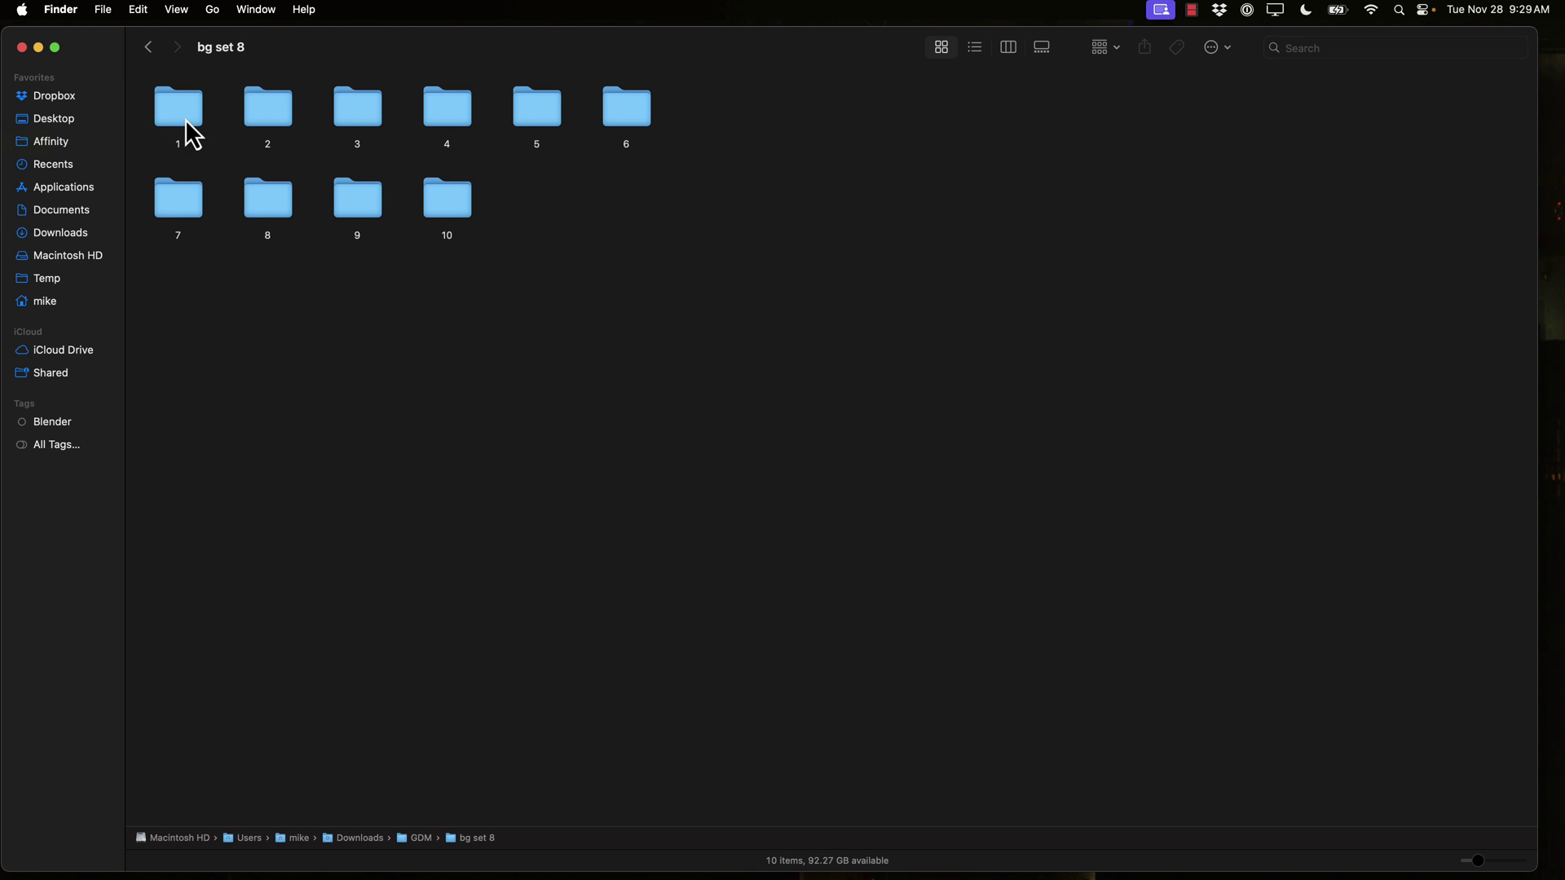
double_click(432, 212)
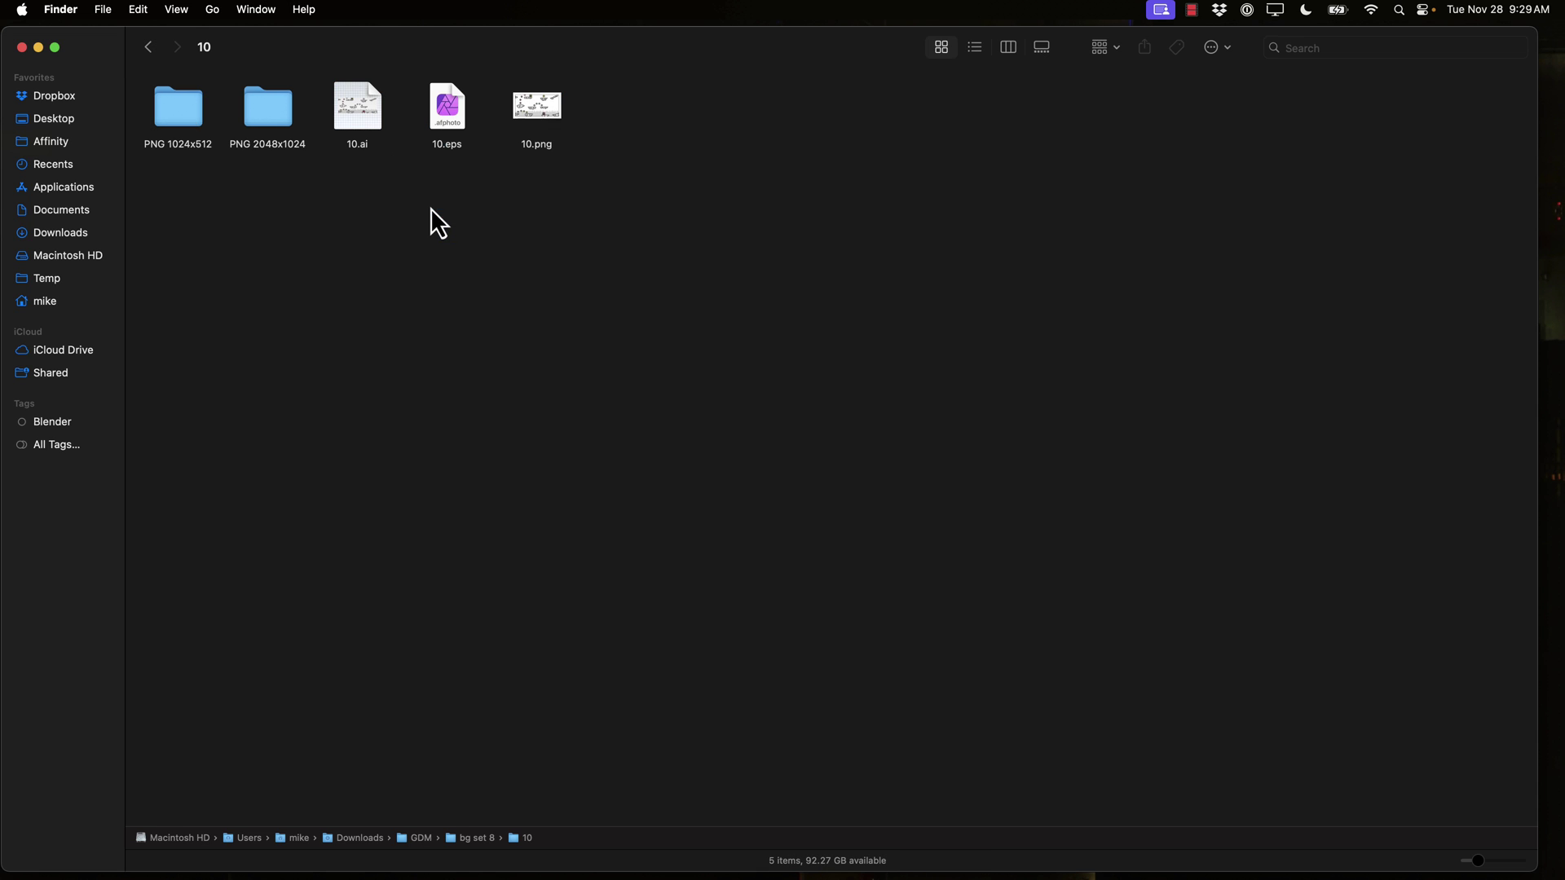
double_click(273, 121)
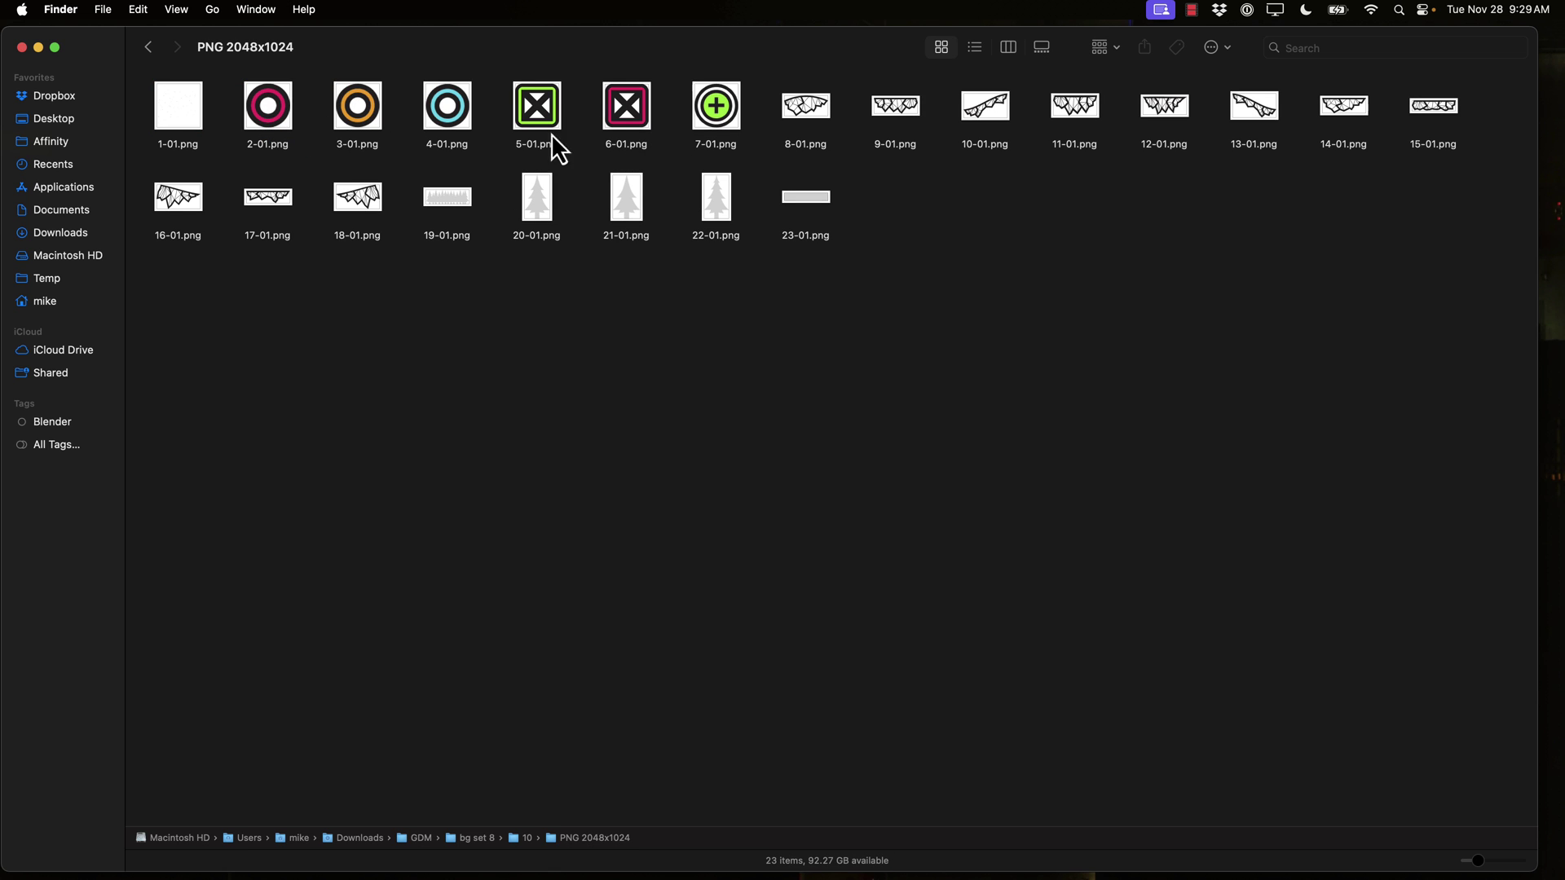
left_click(149, 47)
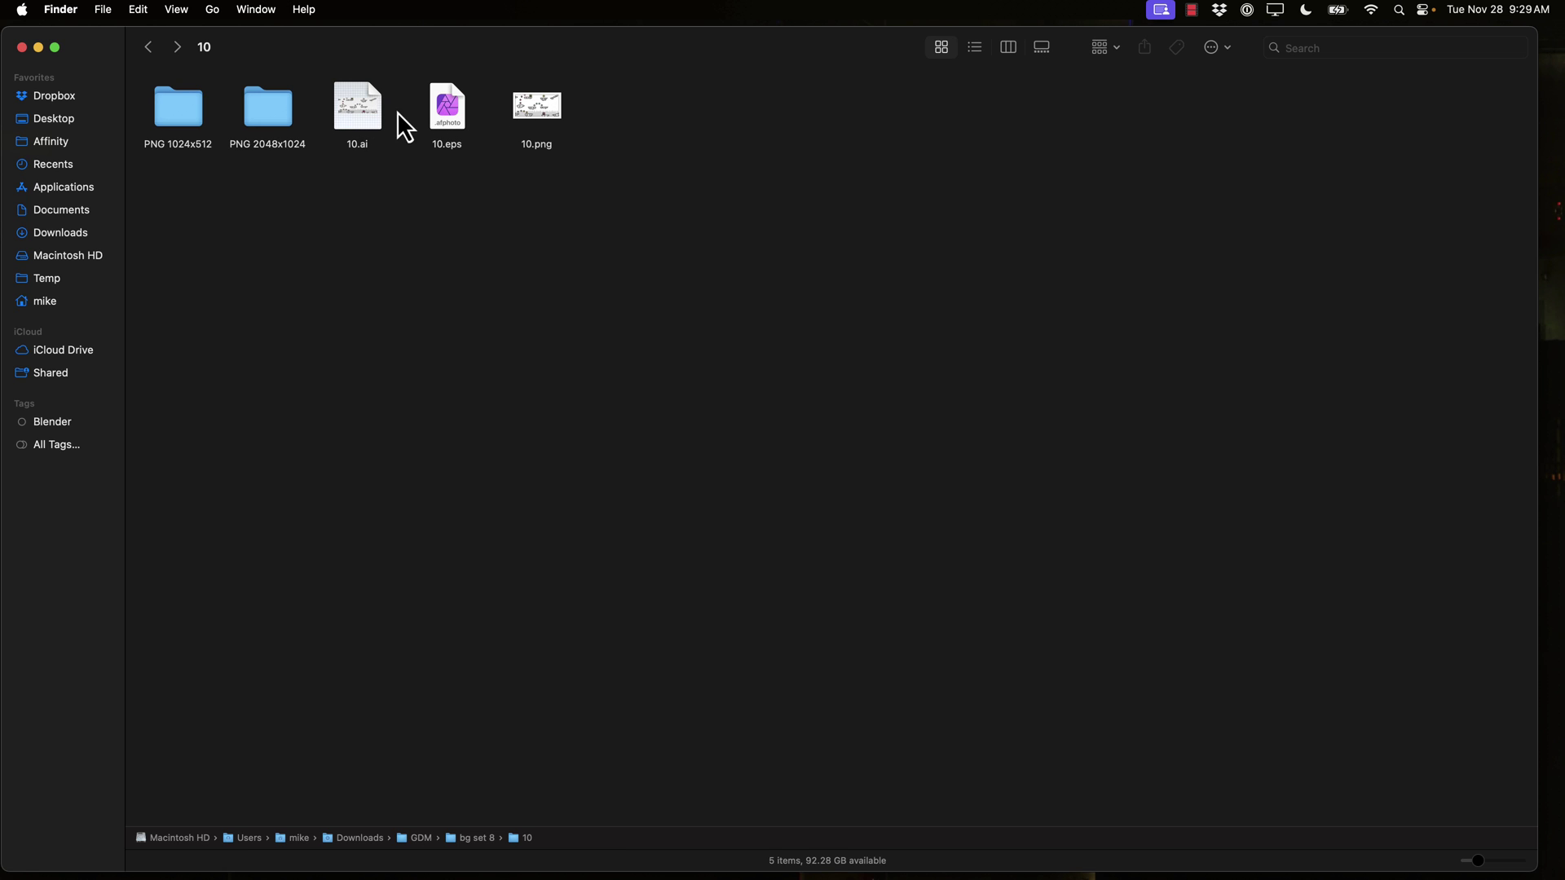
left_click(152, 52)
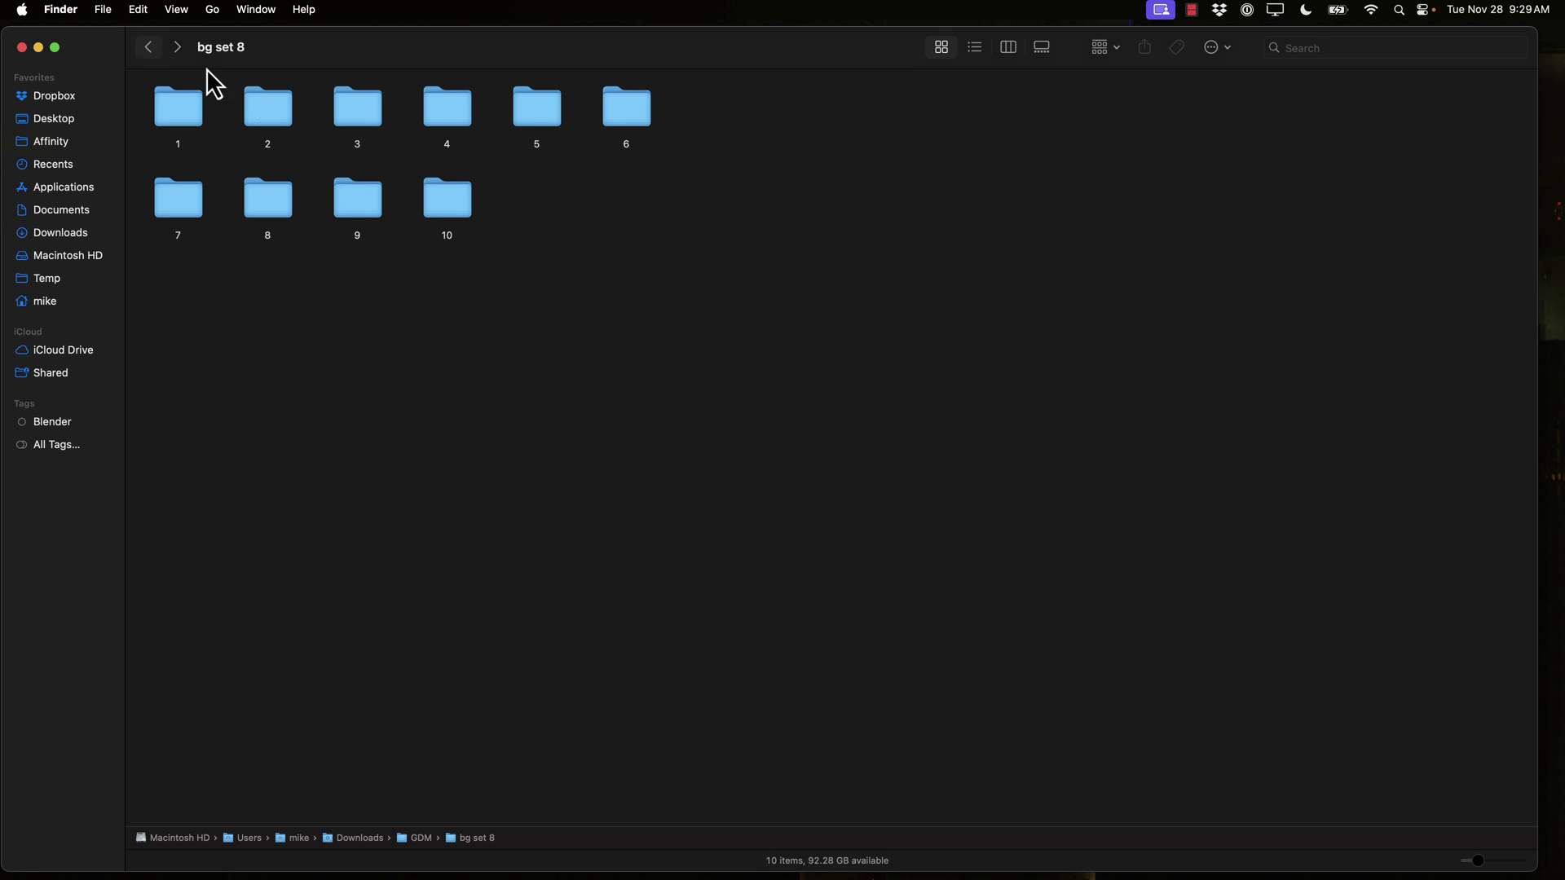
double_click(204, 107)
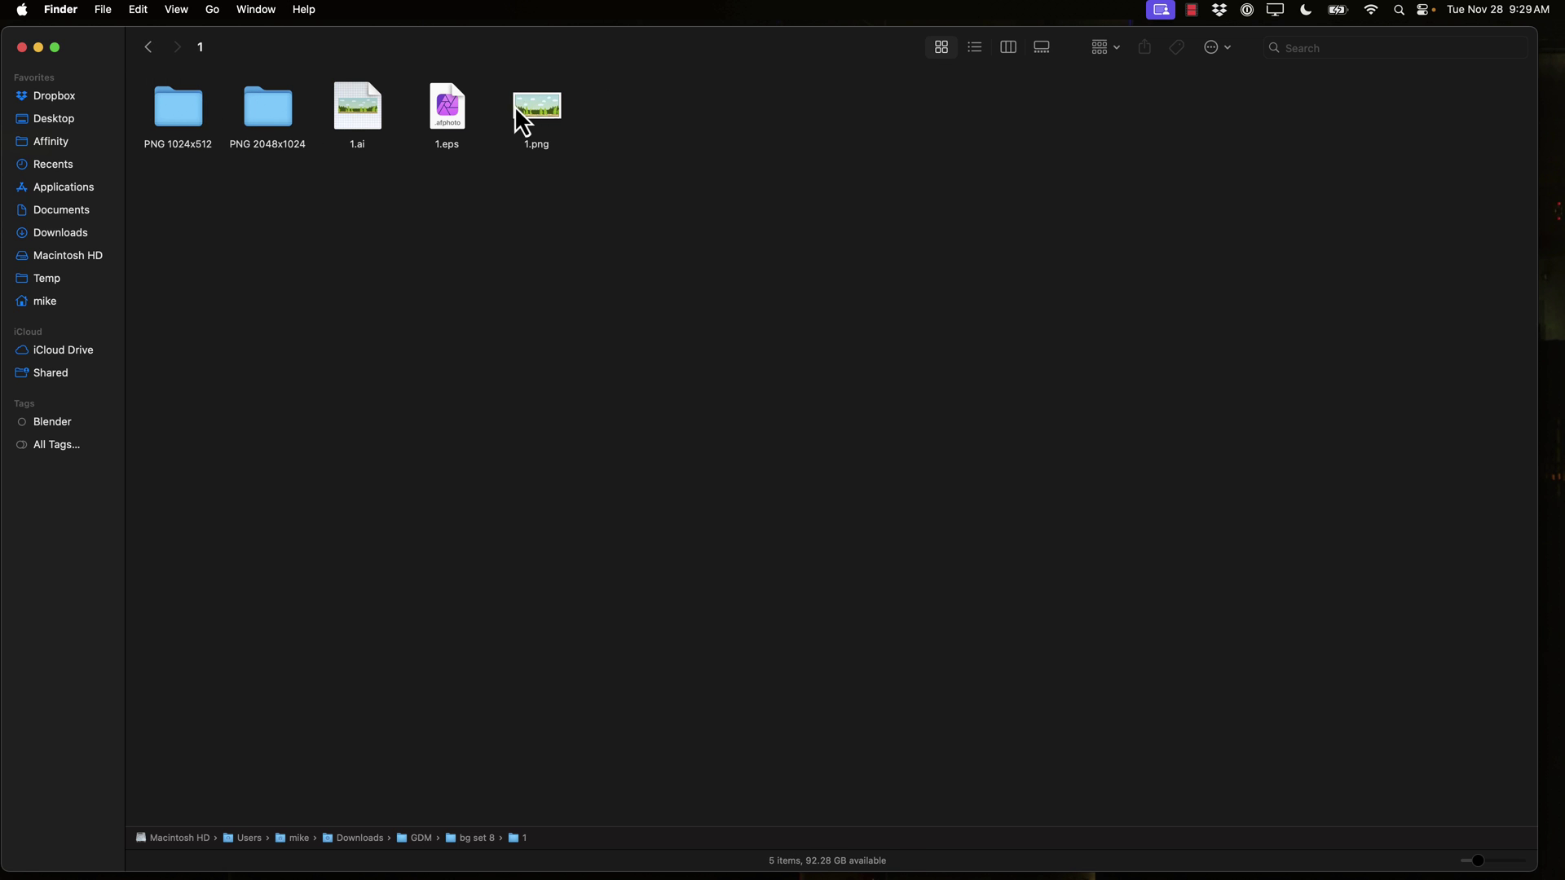
double_click(535, 104)
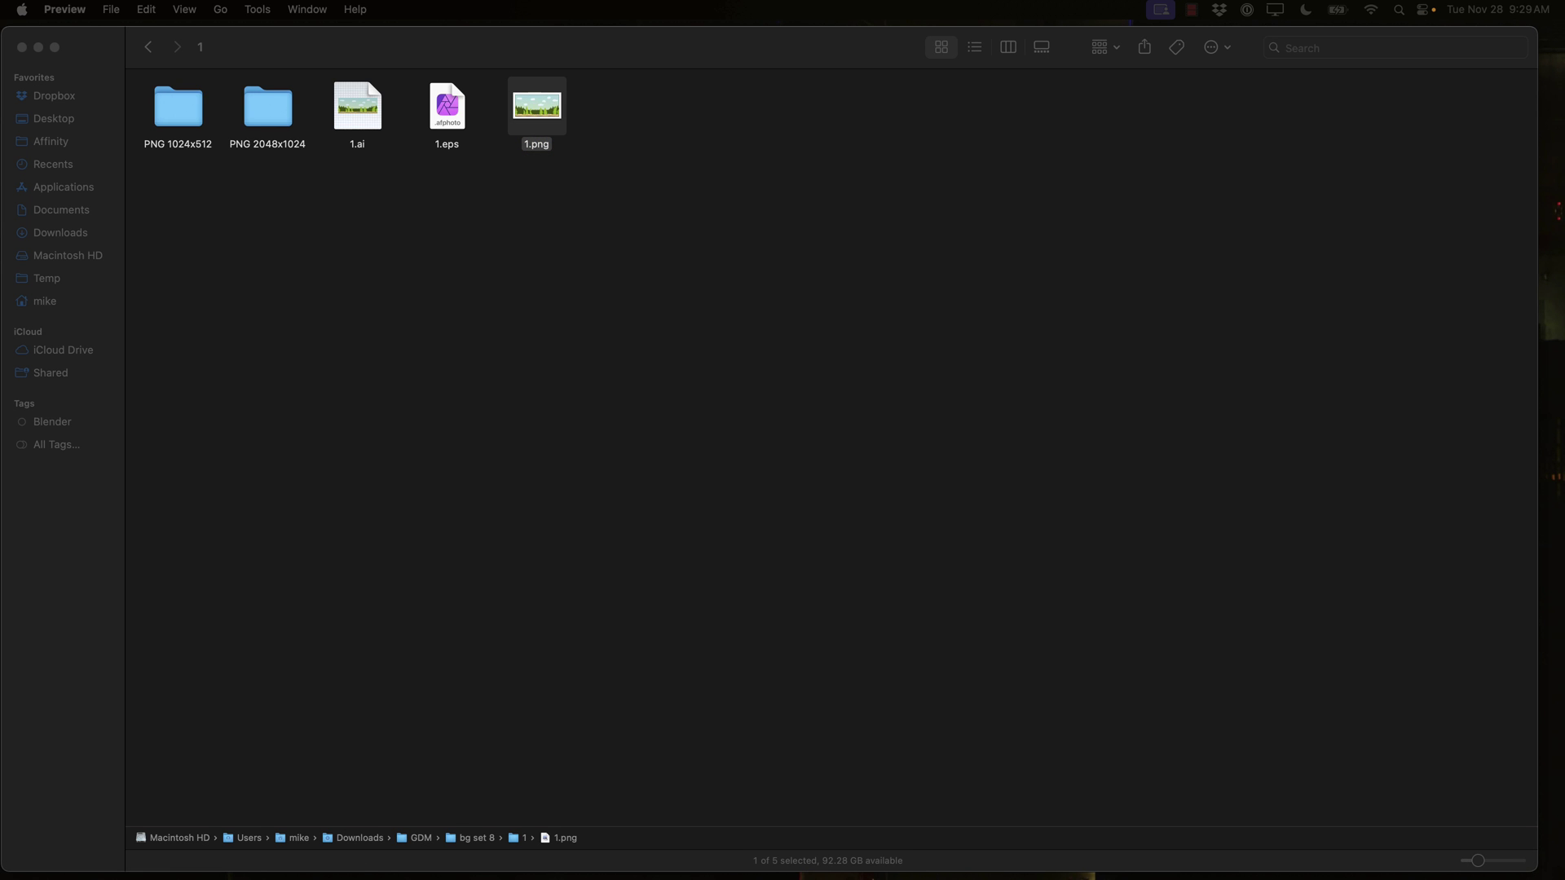
left_click_drag(744, 499, 635, 237)
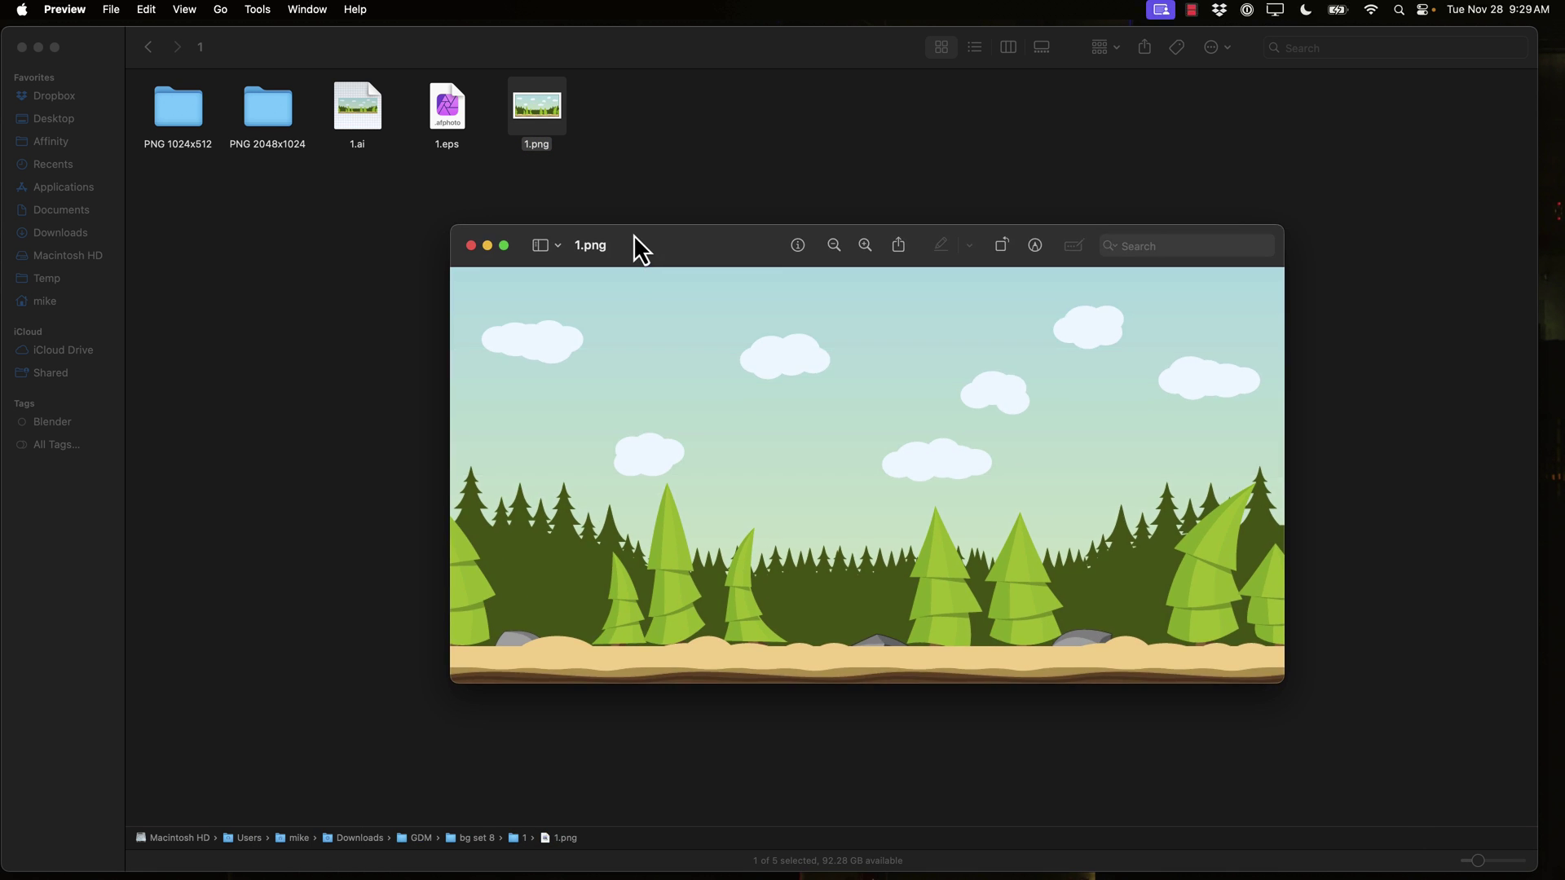
left_click(472, 247)
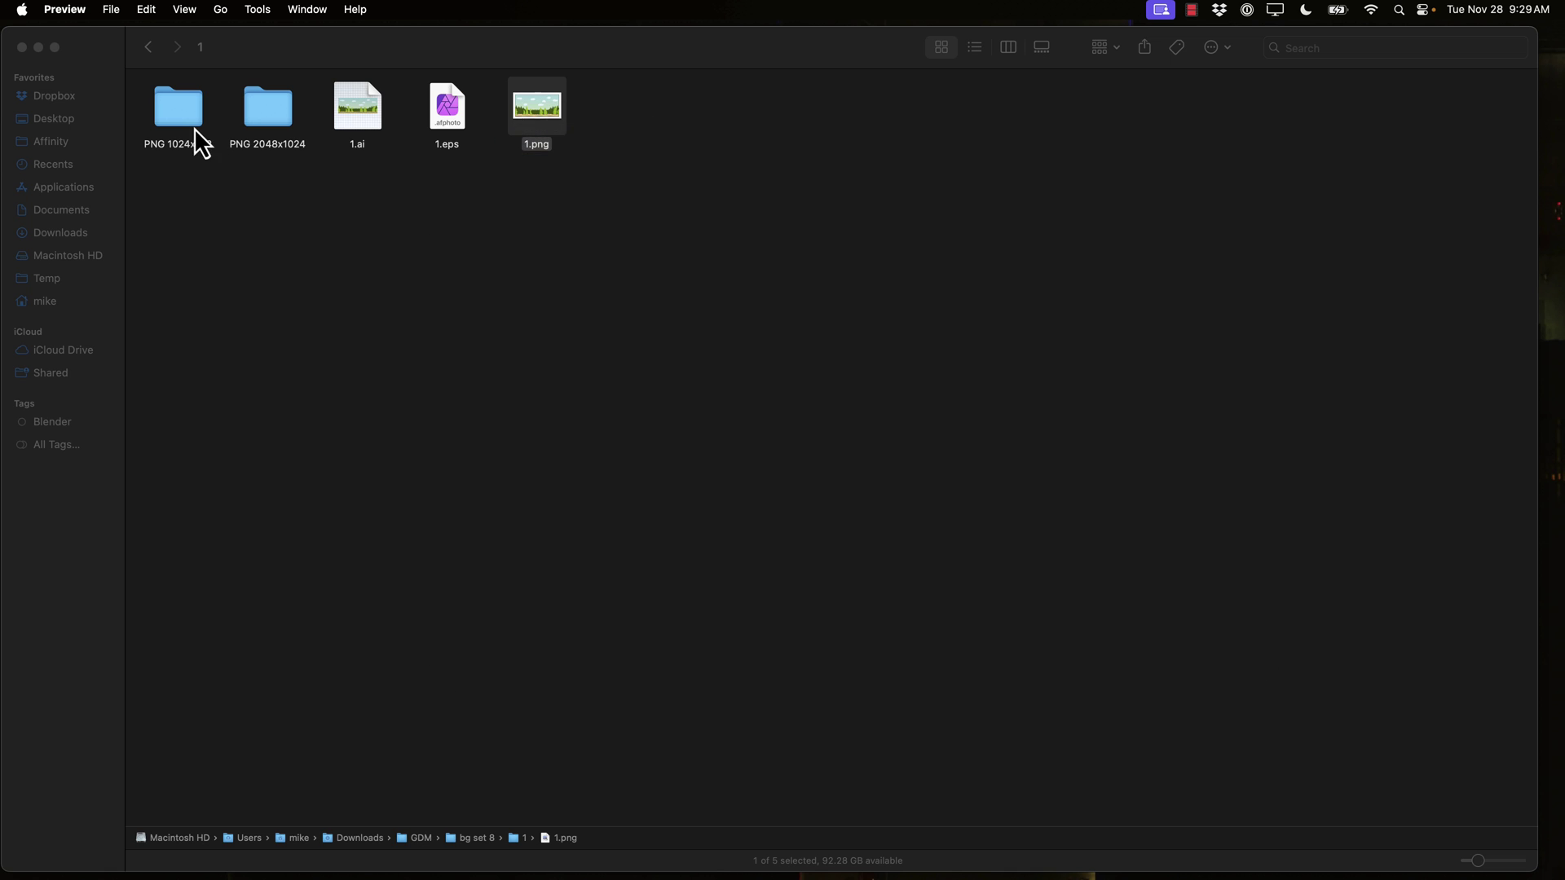
double_click(181, 117)
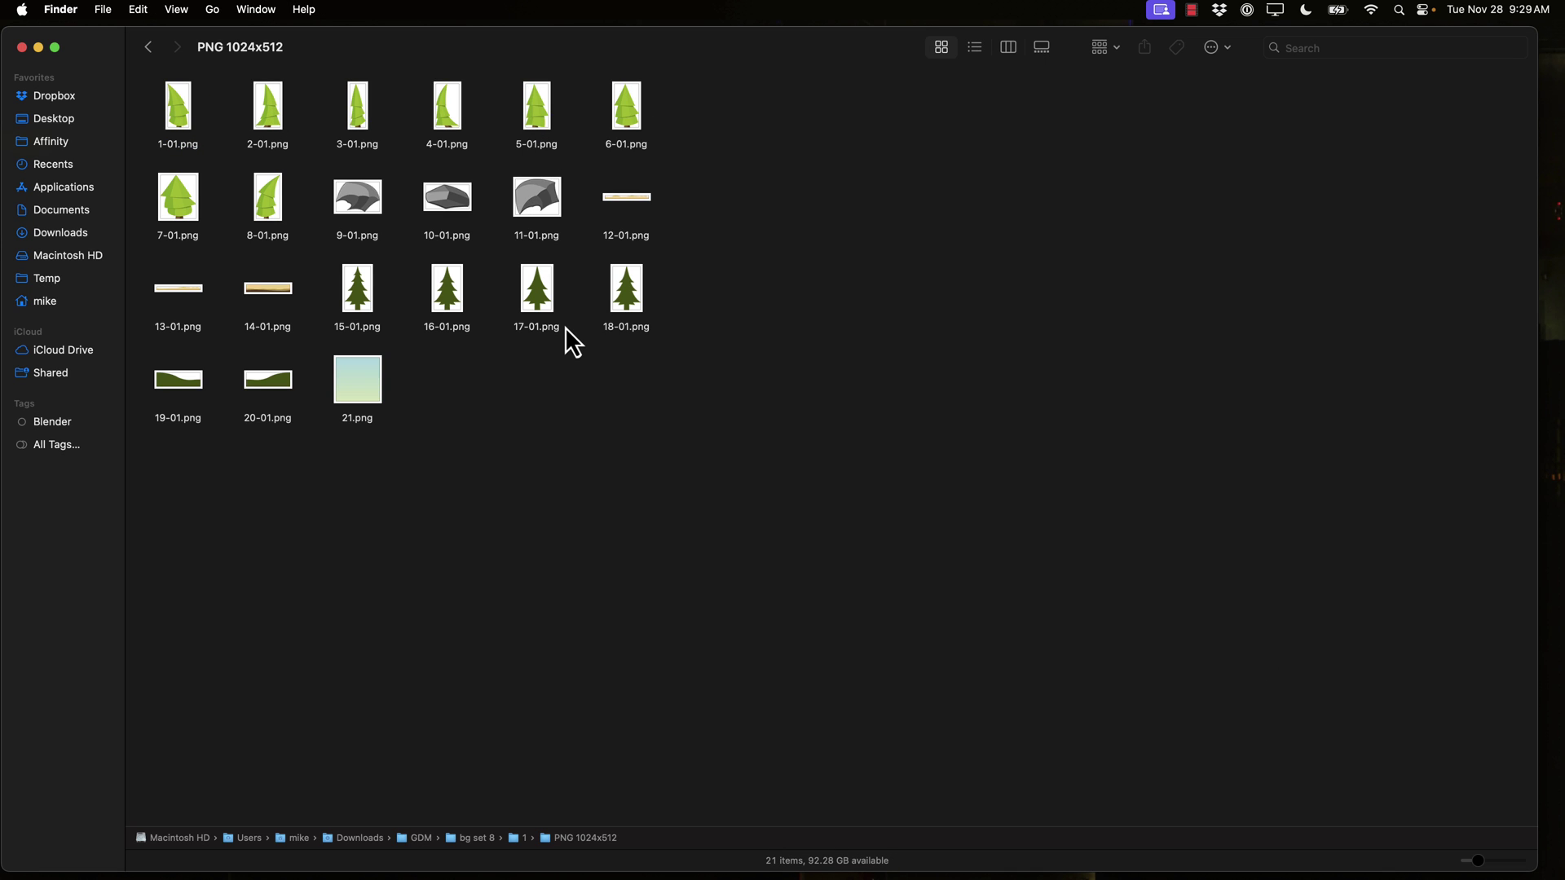
left_click(145, 51)
left_click(145, 51)
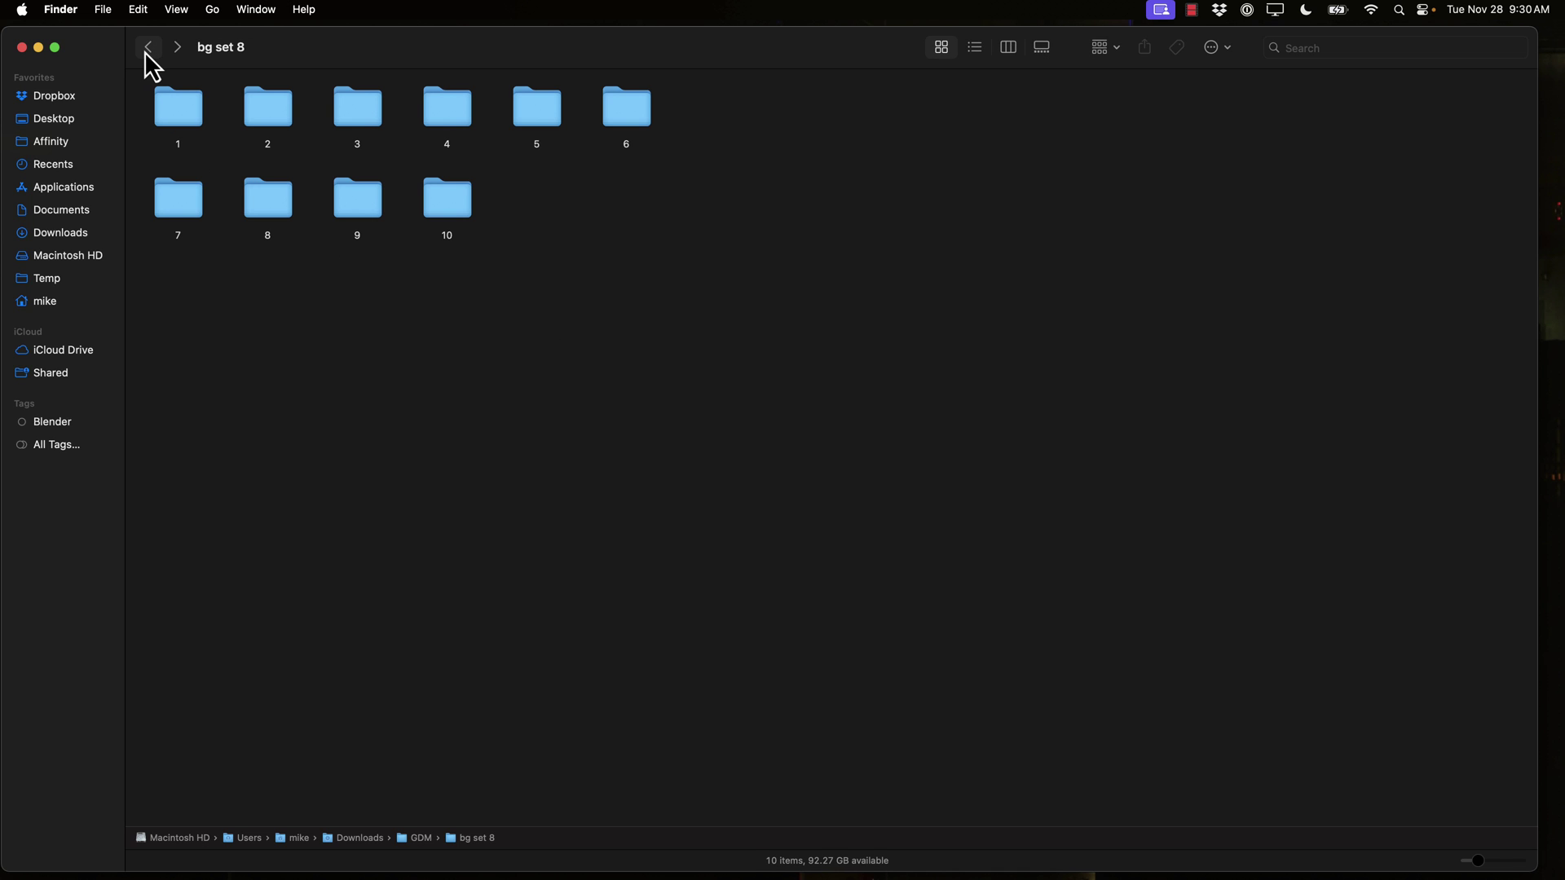
left_click(176, 49)
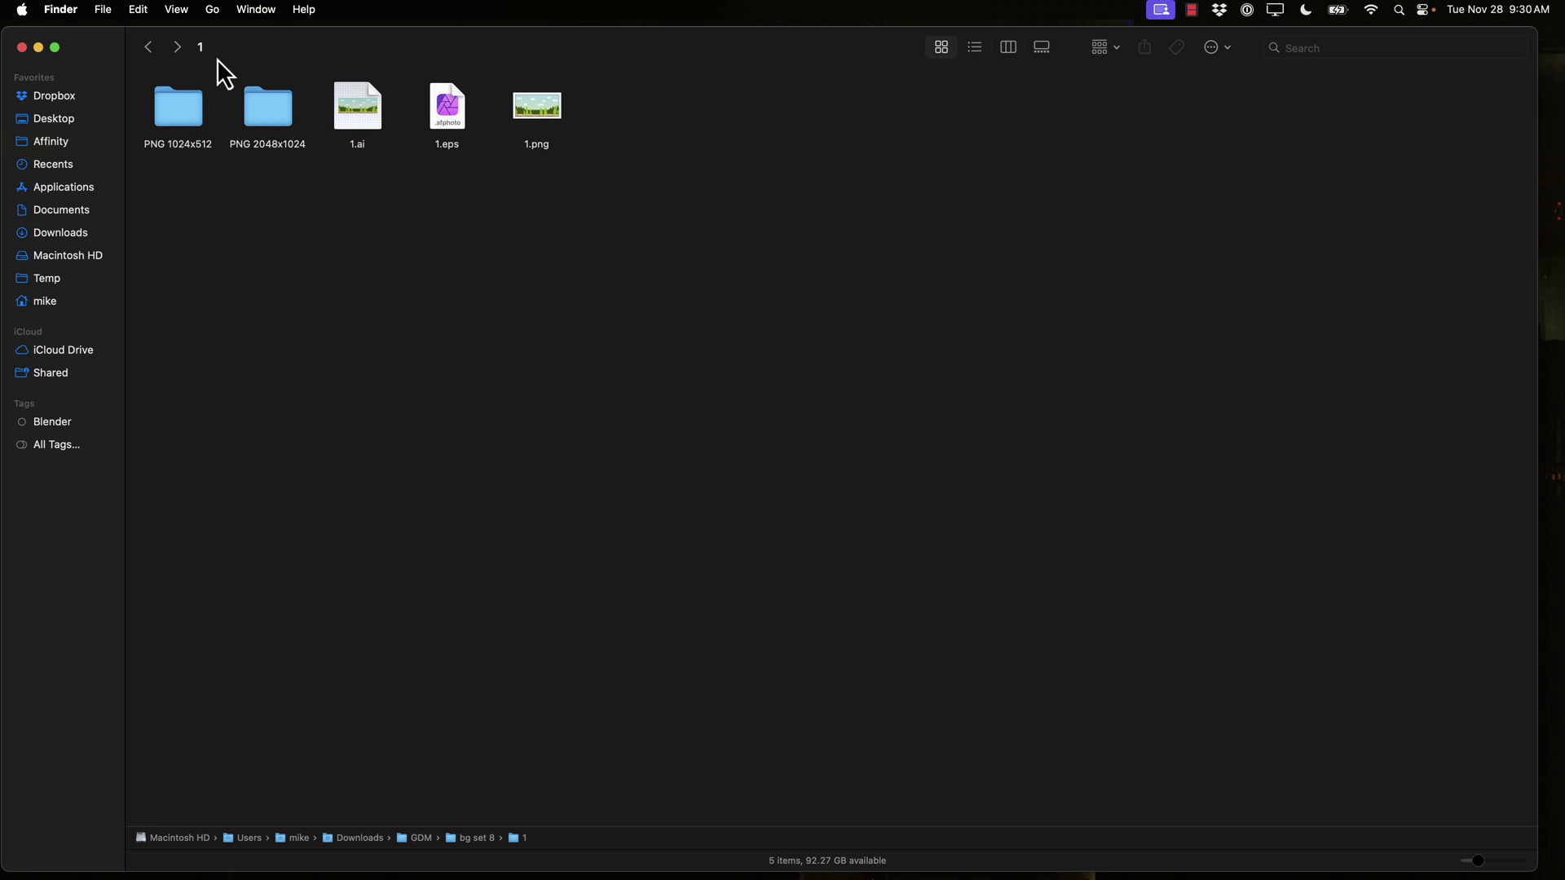
left_click(155, 57)
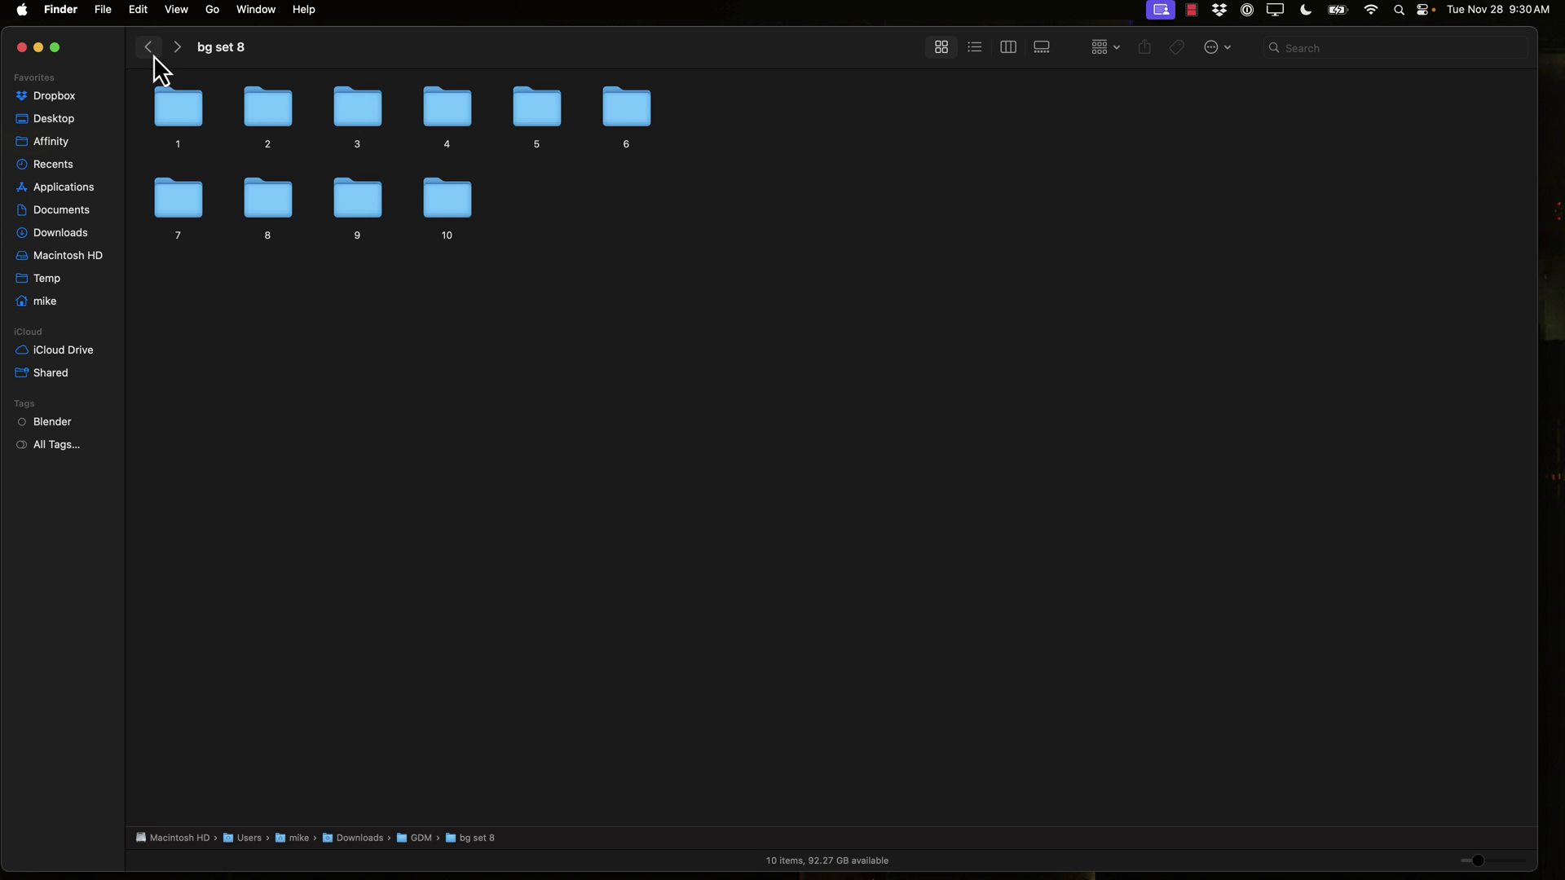
Step: From GDM, open the cars-racing pack's cars > ai folder, then return to cars
left_click(155, 57)
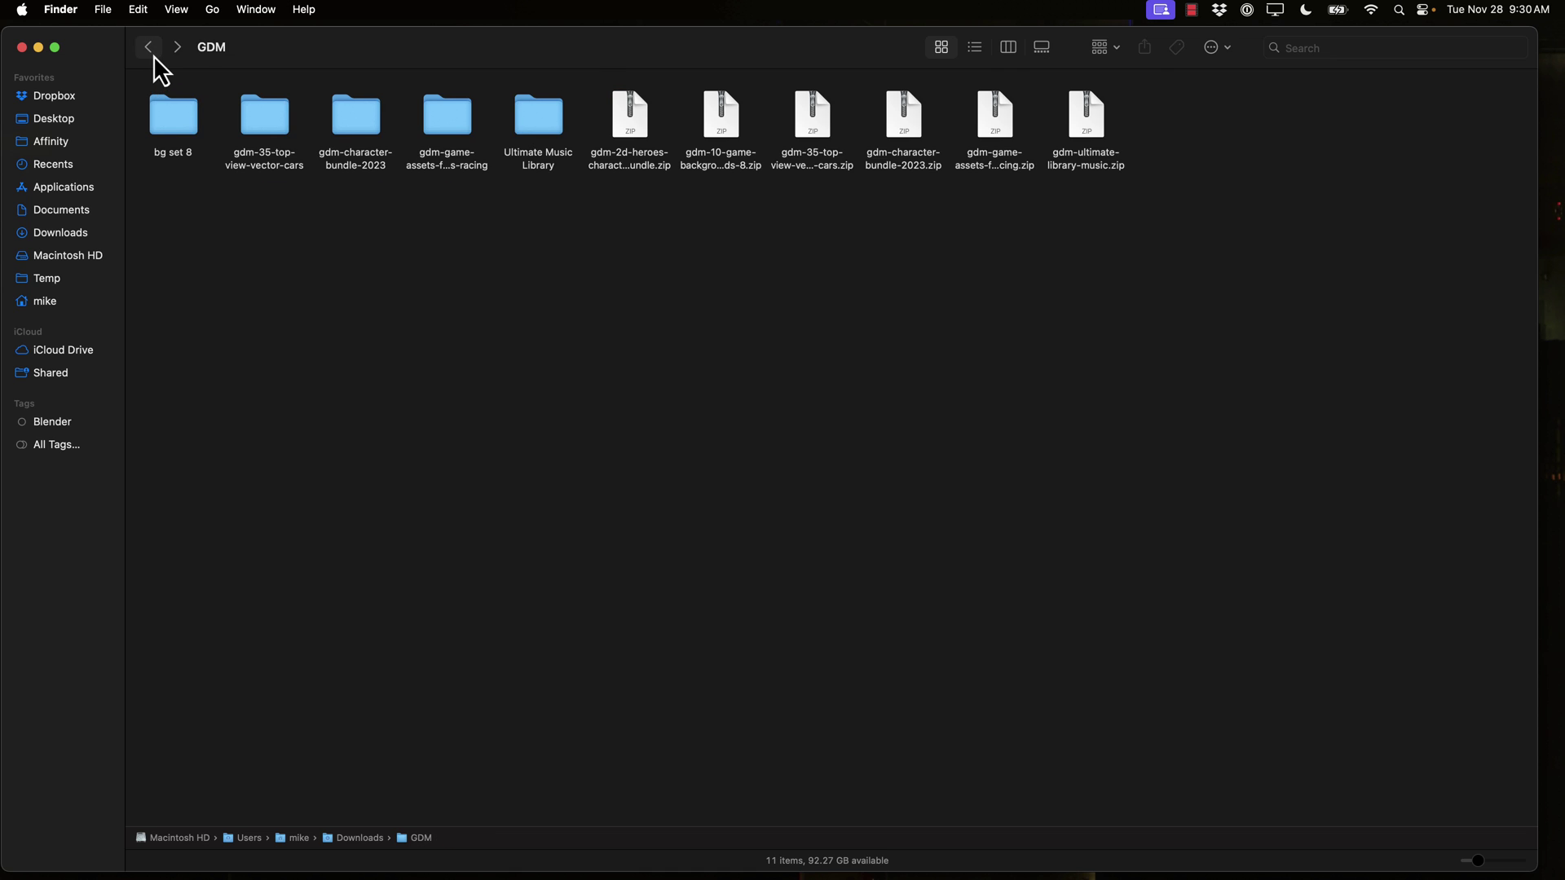
double_click(444, 127)
double_click(278, 106)
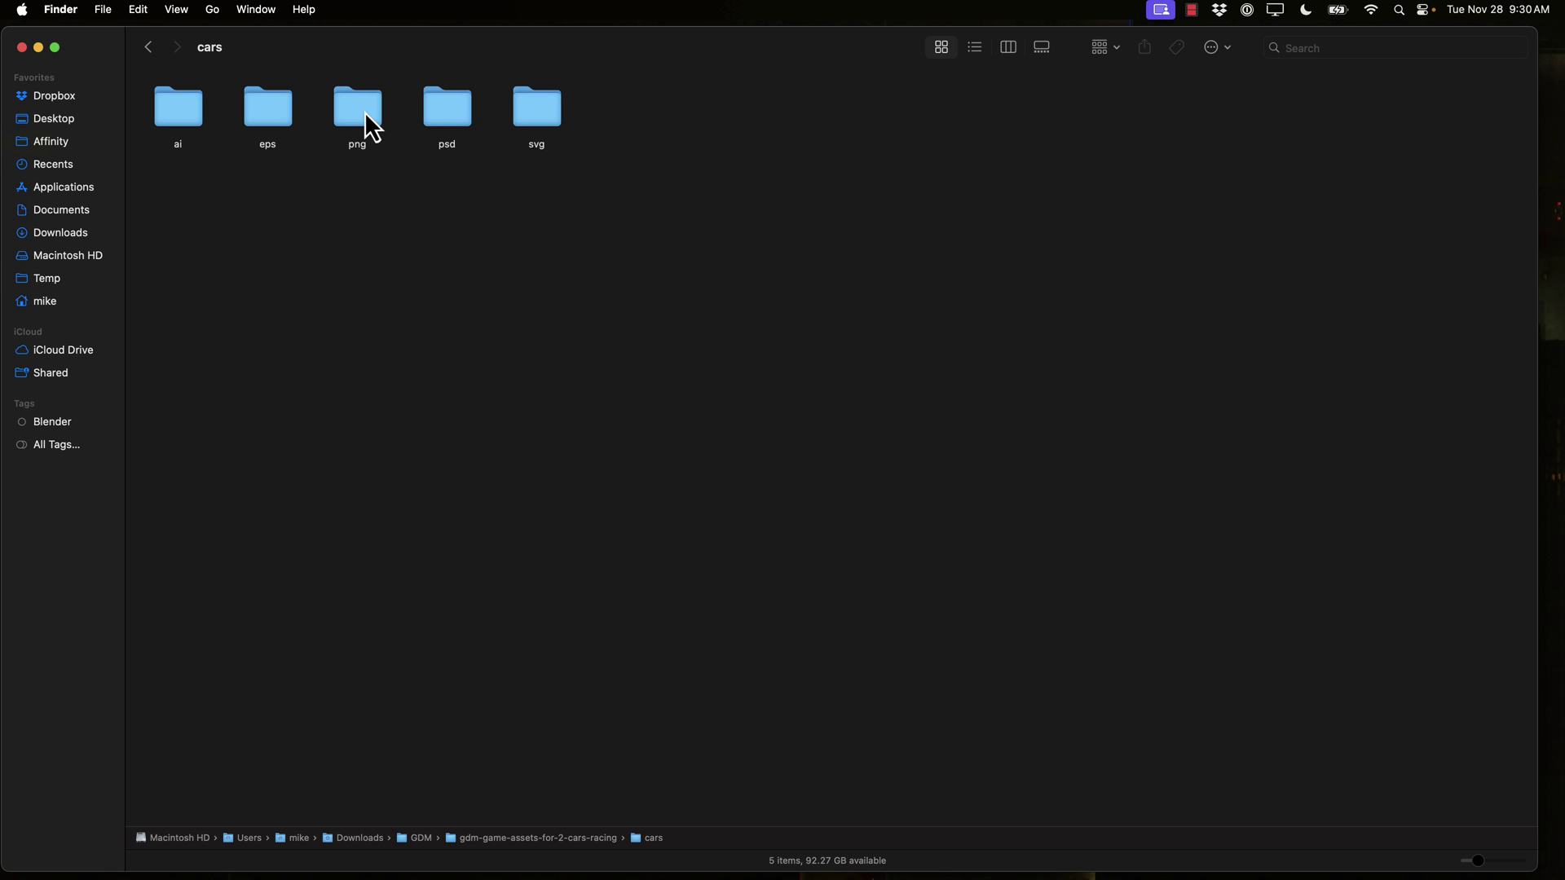
left_click(179, 111)
double_click(178, 112)
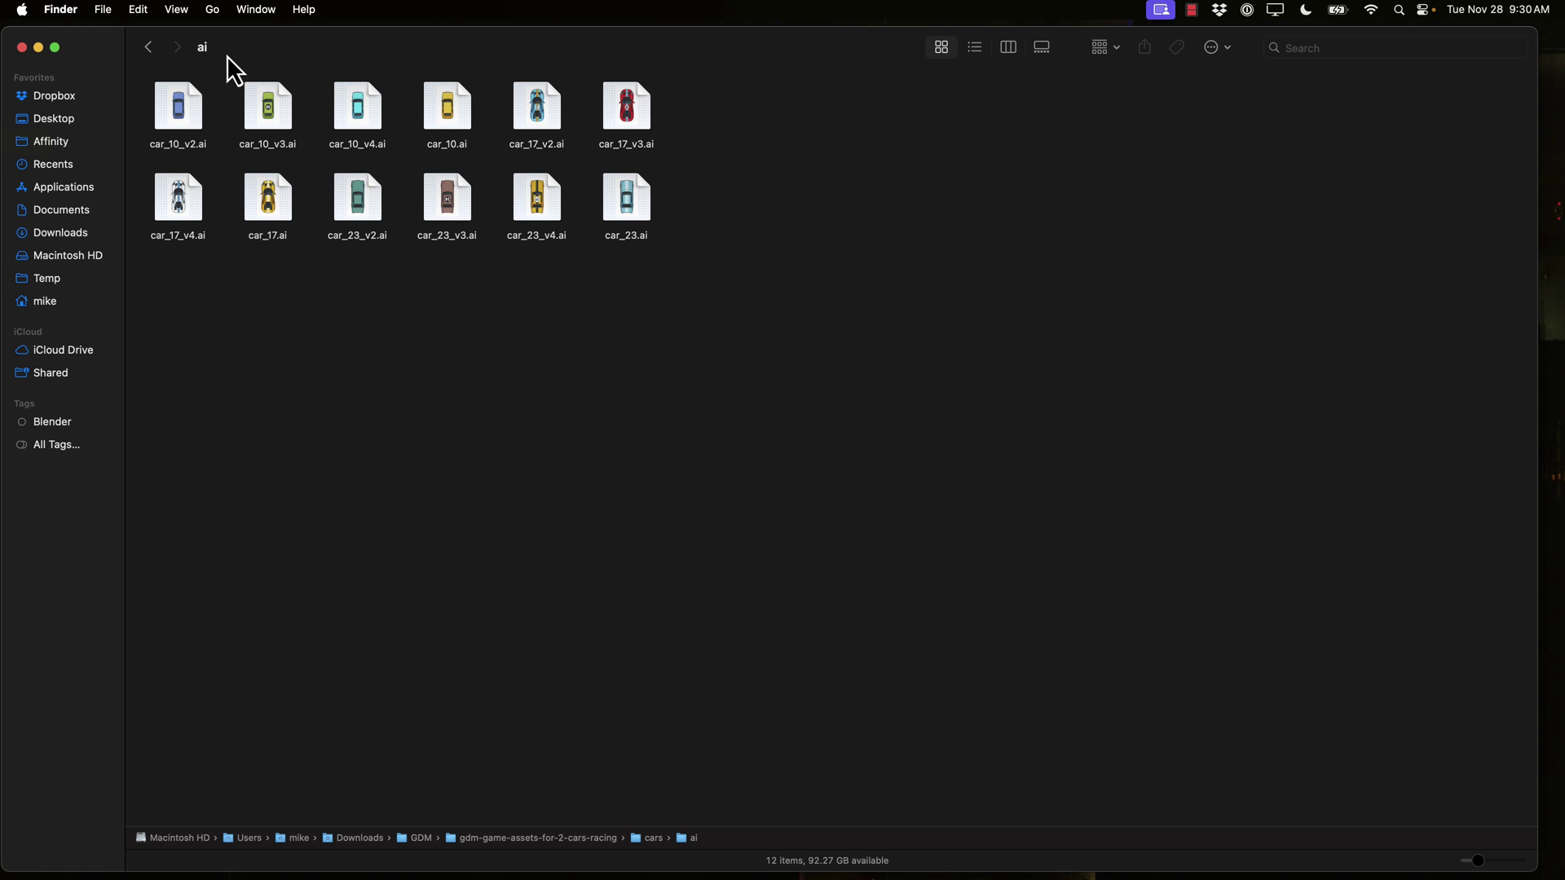
left_click(148, 48)
Step: Preview atlas_04_menu.png from the racing pack's atlas png folder and close it
left_click(148, 47)
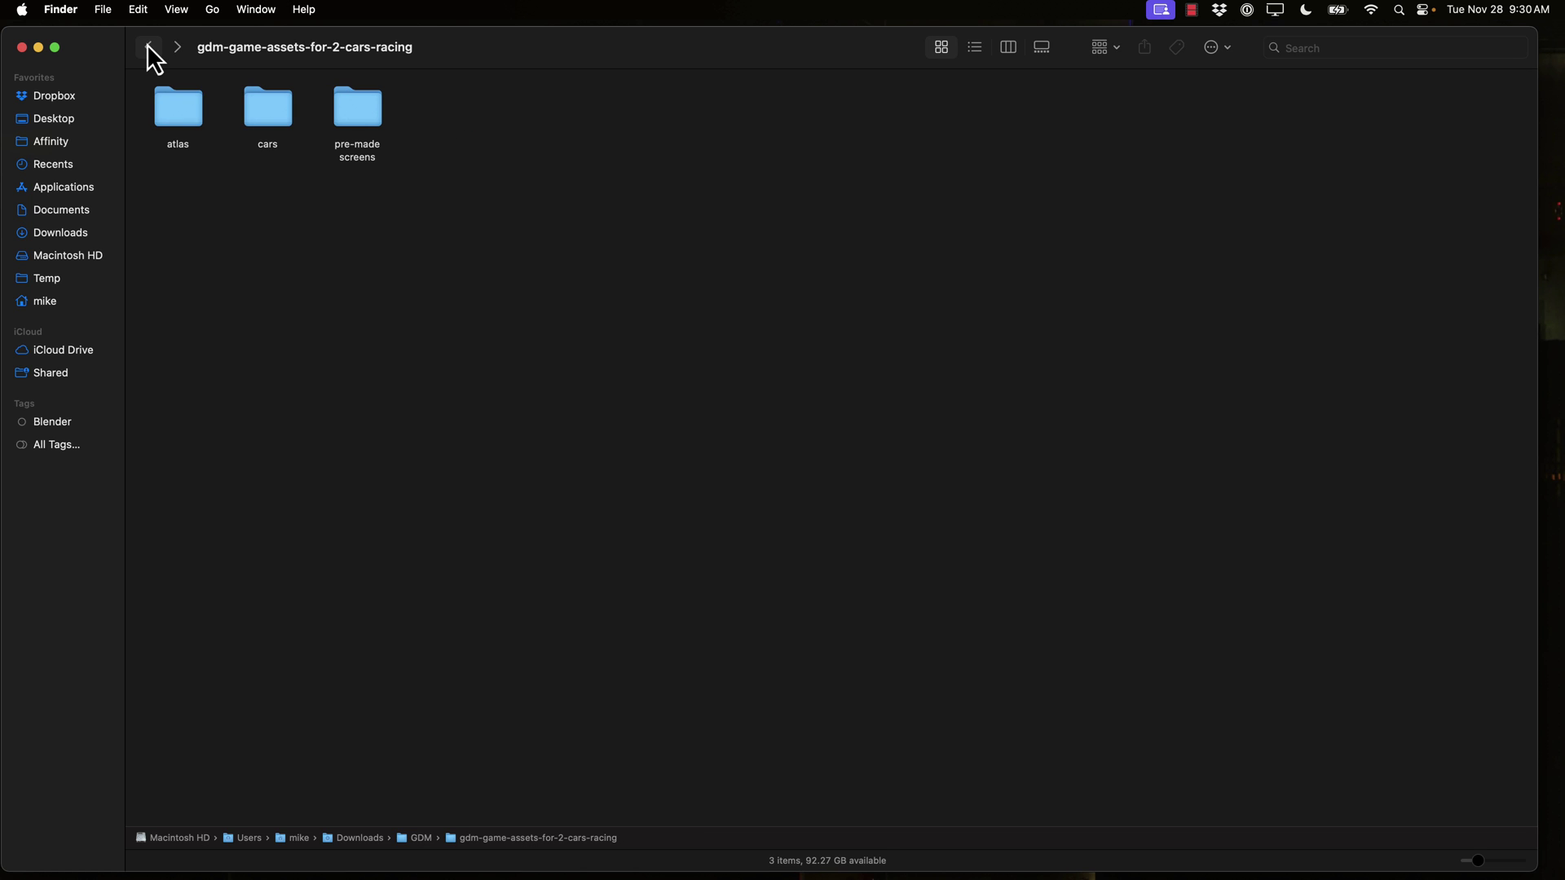
double_click(193, 112)
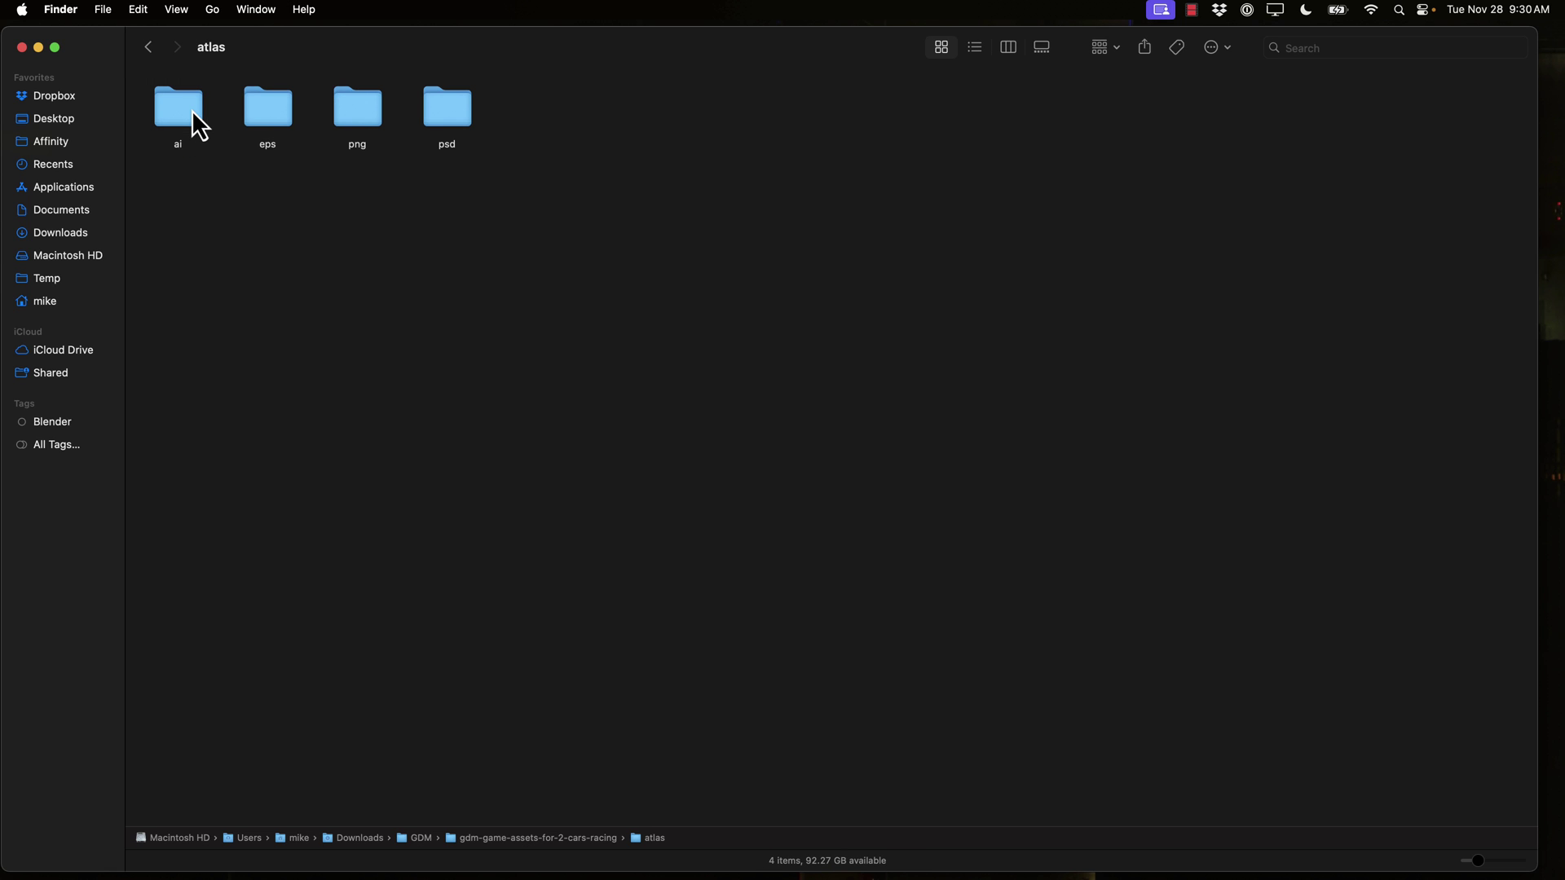
double_click(372, 110)
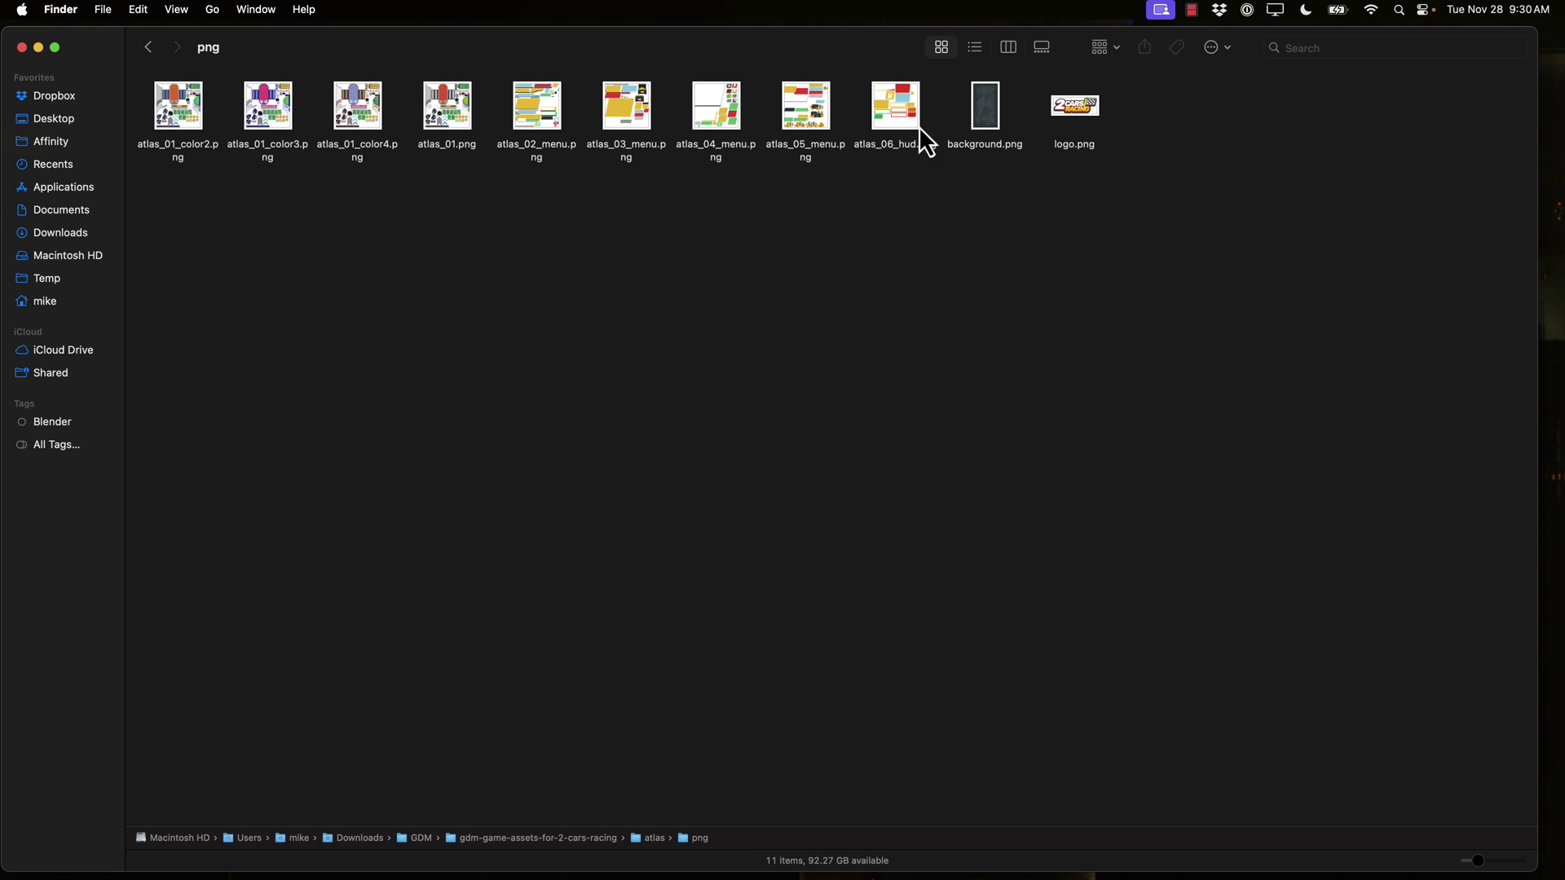
double_click(724, 115)
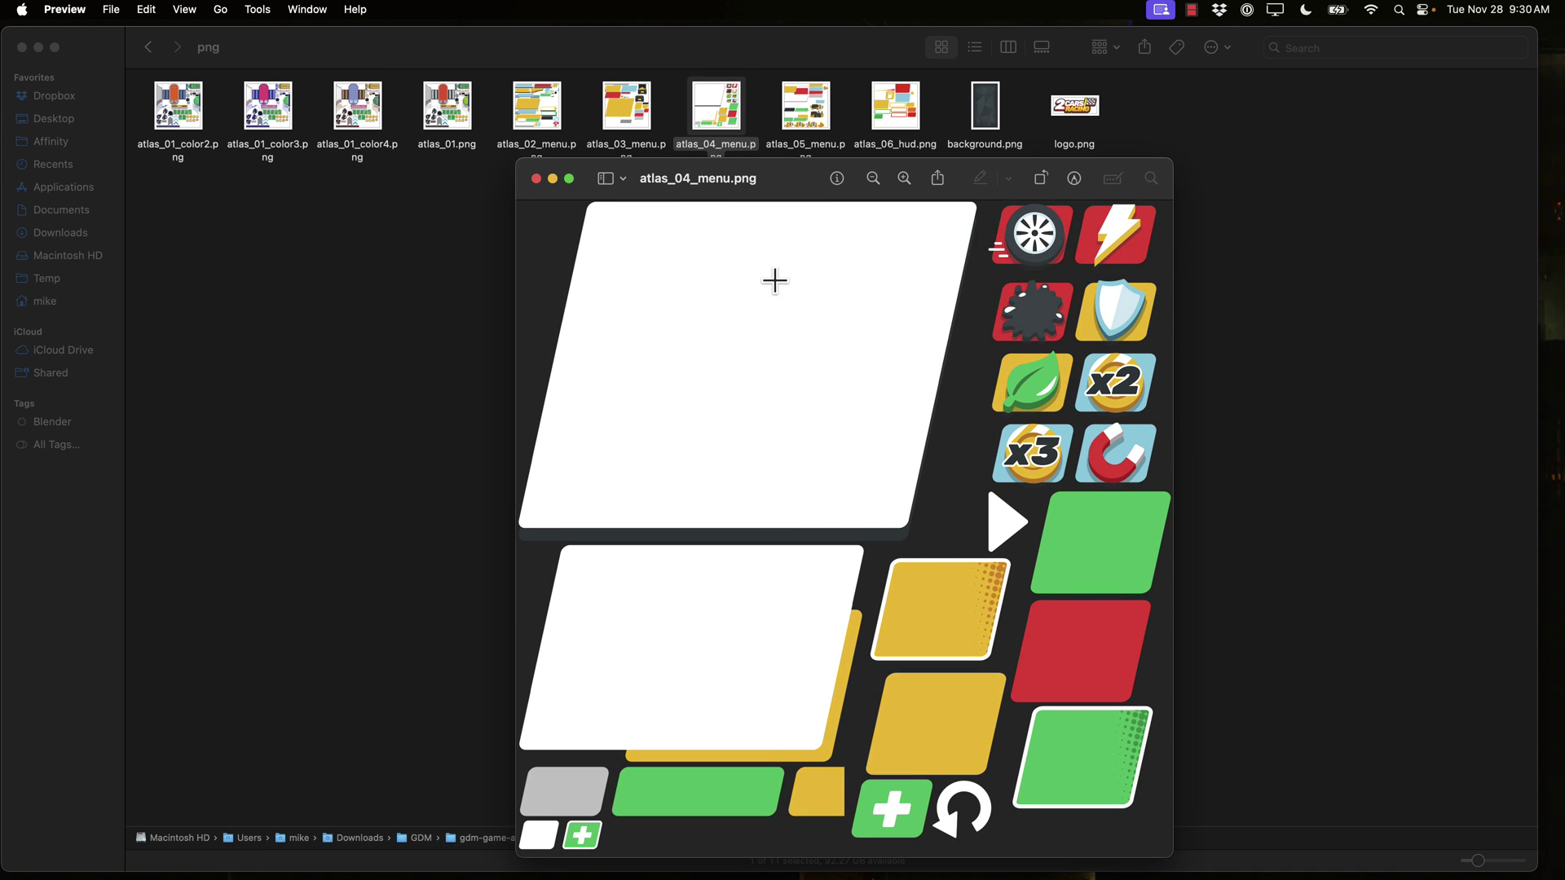
left_click(535, 177)
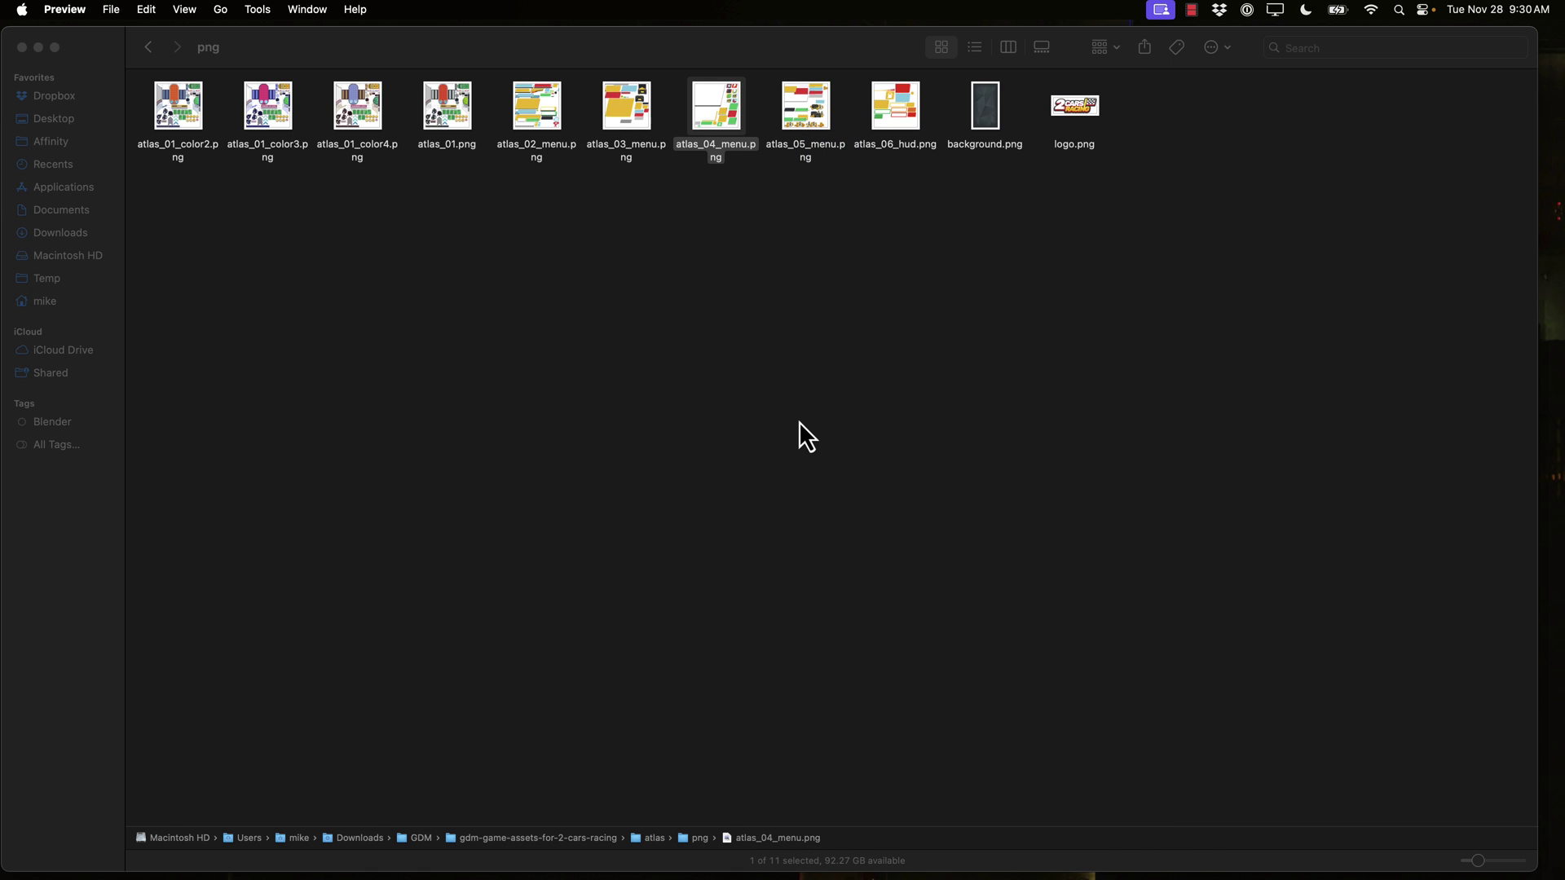
Step: Navigate back up through the atlas and racing pack folders to GDM
left_click(154, 50)
left_click(153, 51)
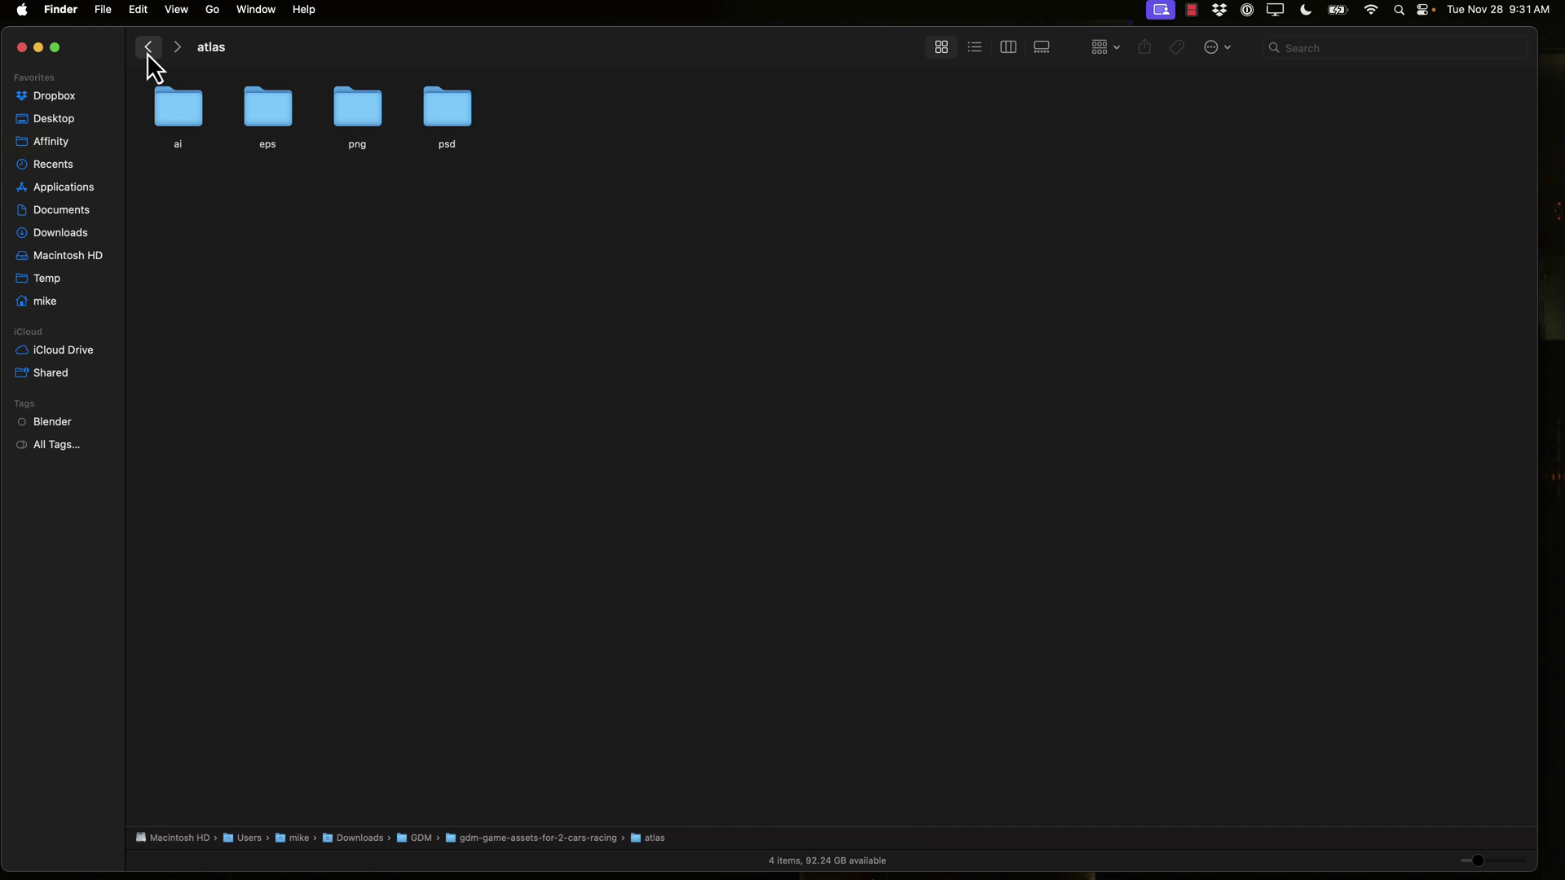
left_click(148, 55)
left_click(148, 56)
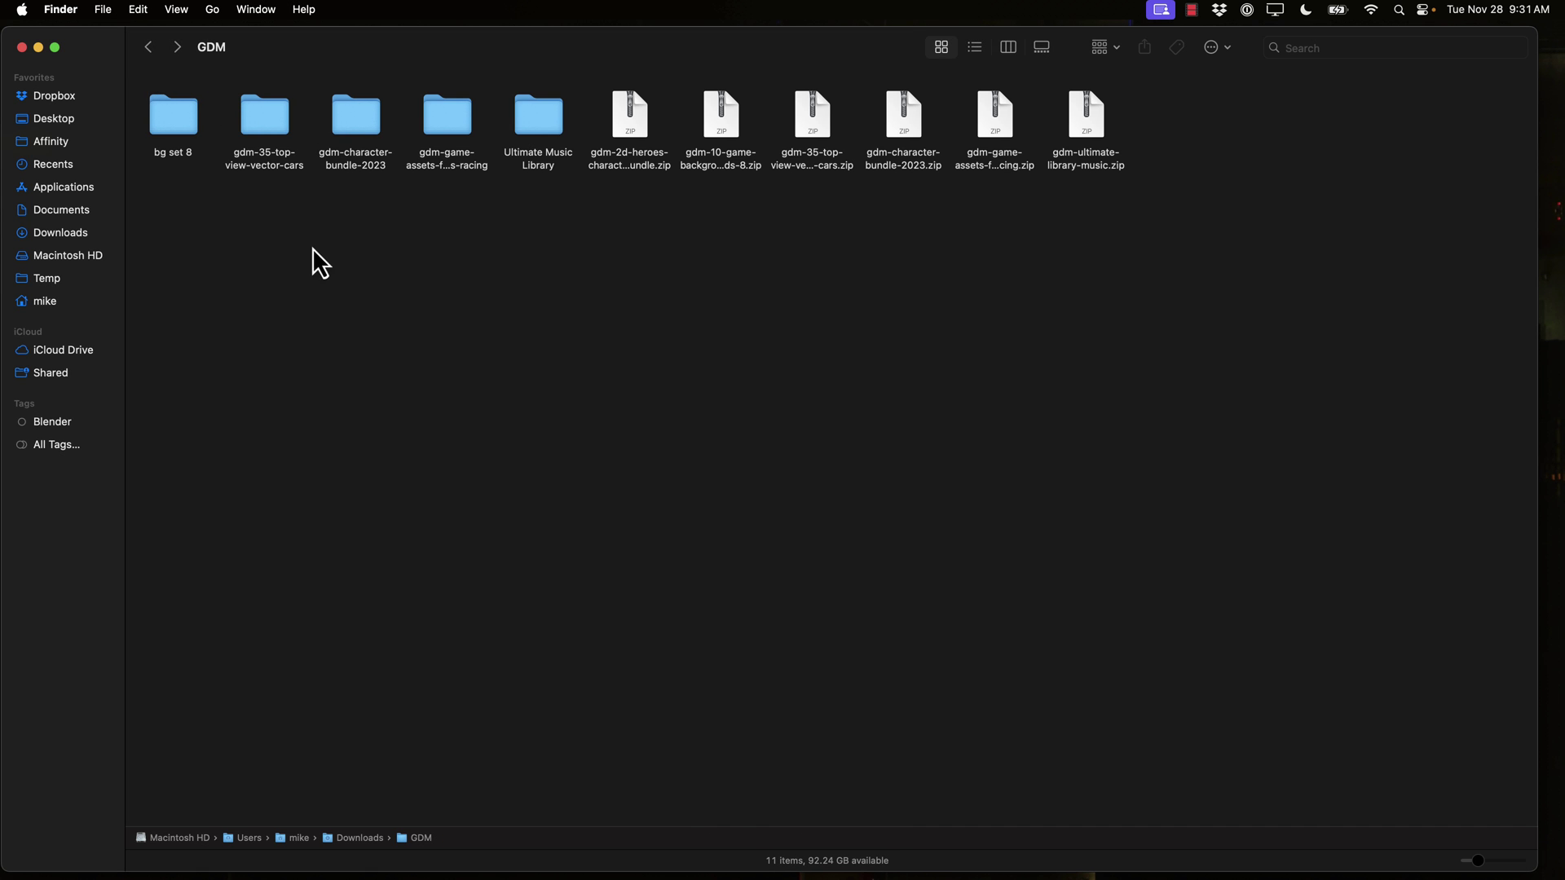
Step: View Big Head King's Kicking frames under PNG > PNG Sequences, then return to PNG
double_click(366, 108)
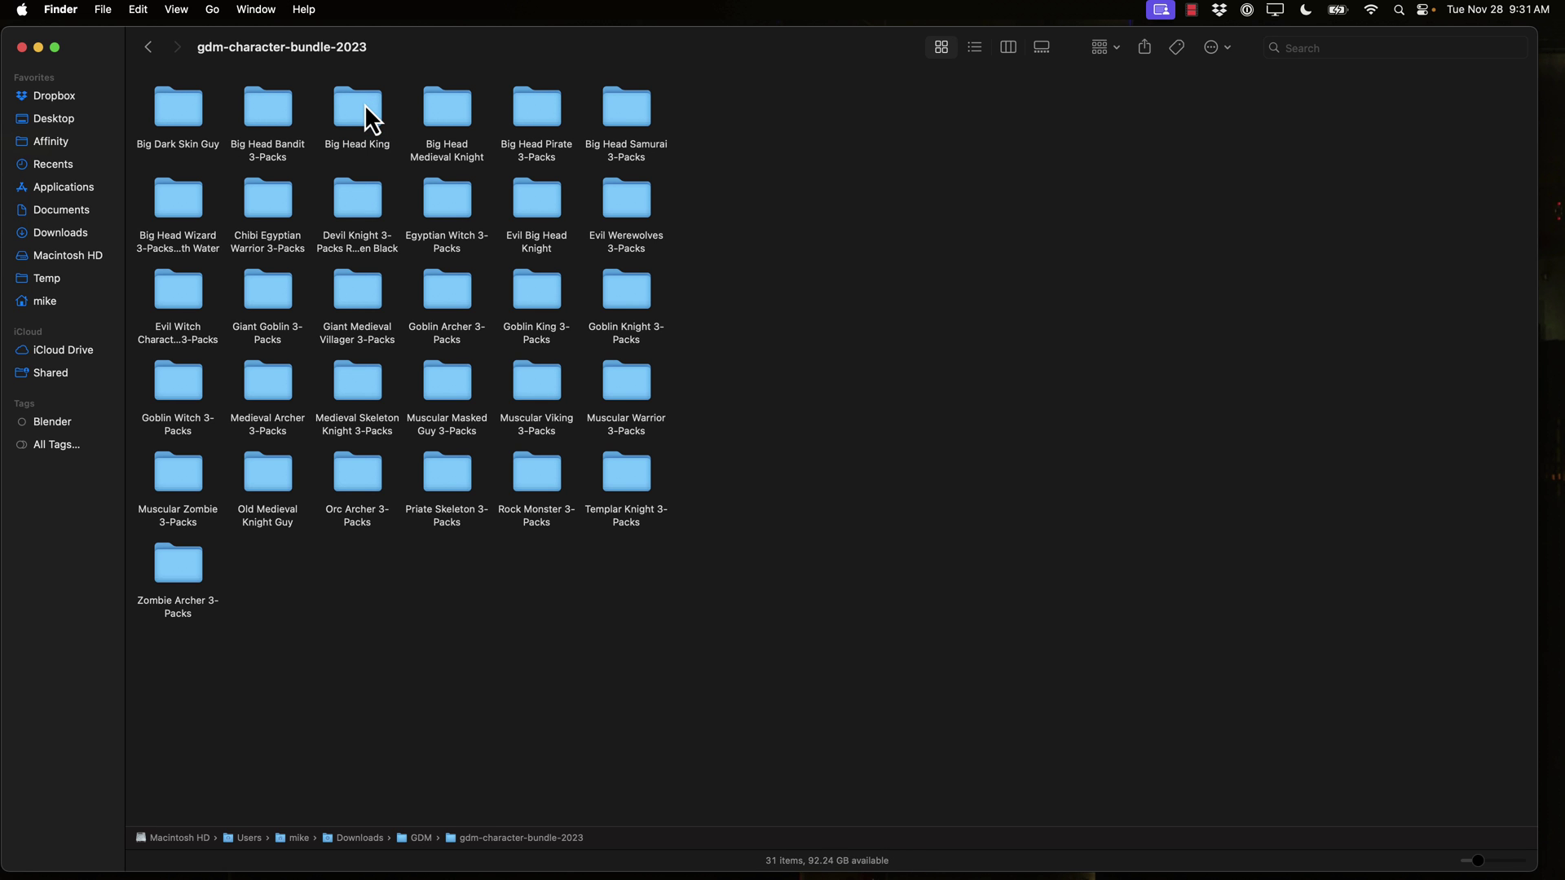
double_click(366, 113)
double_click(366, 111)
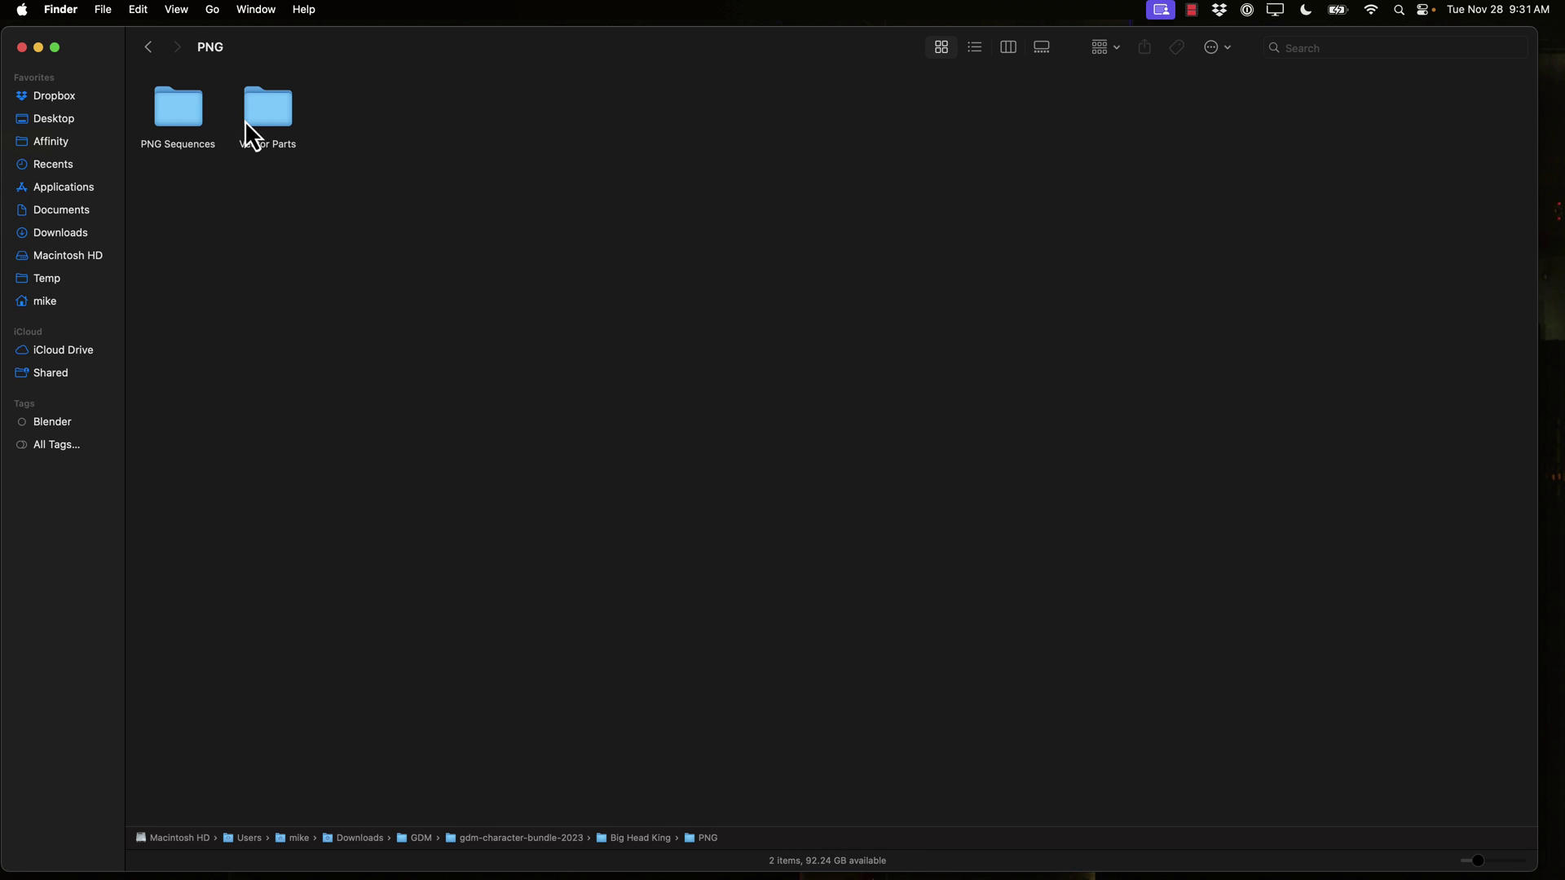
double_click(184, 115)
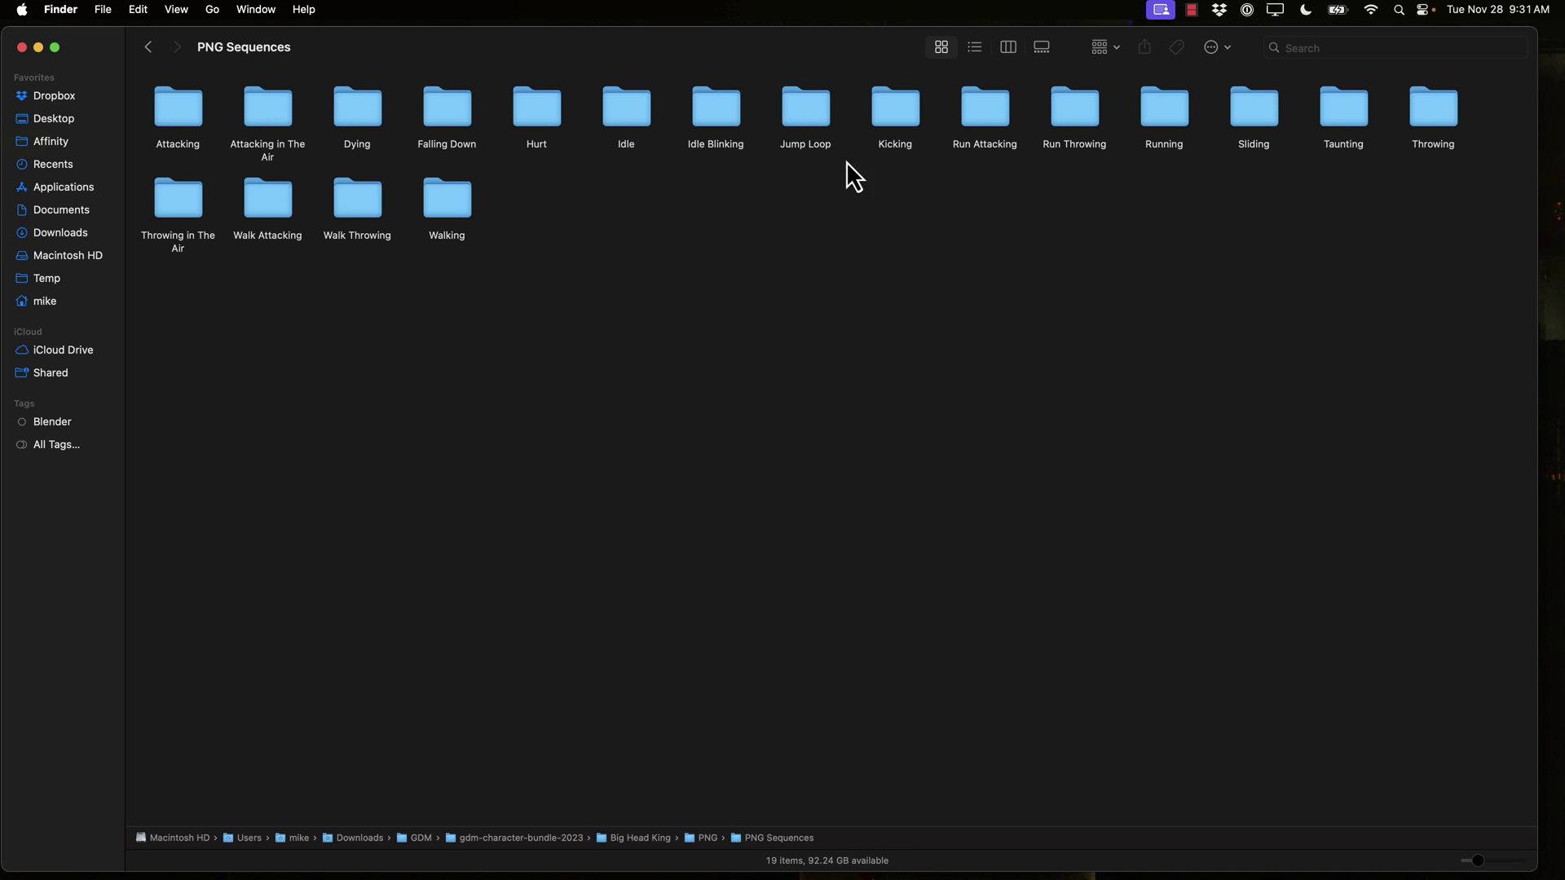
double_click(896, 116)
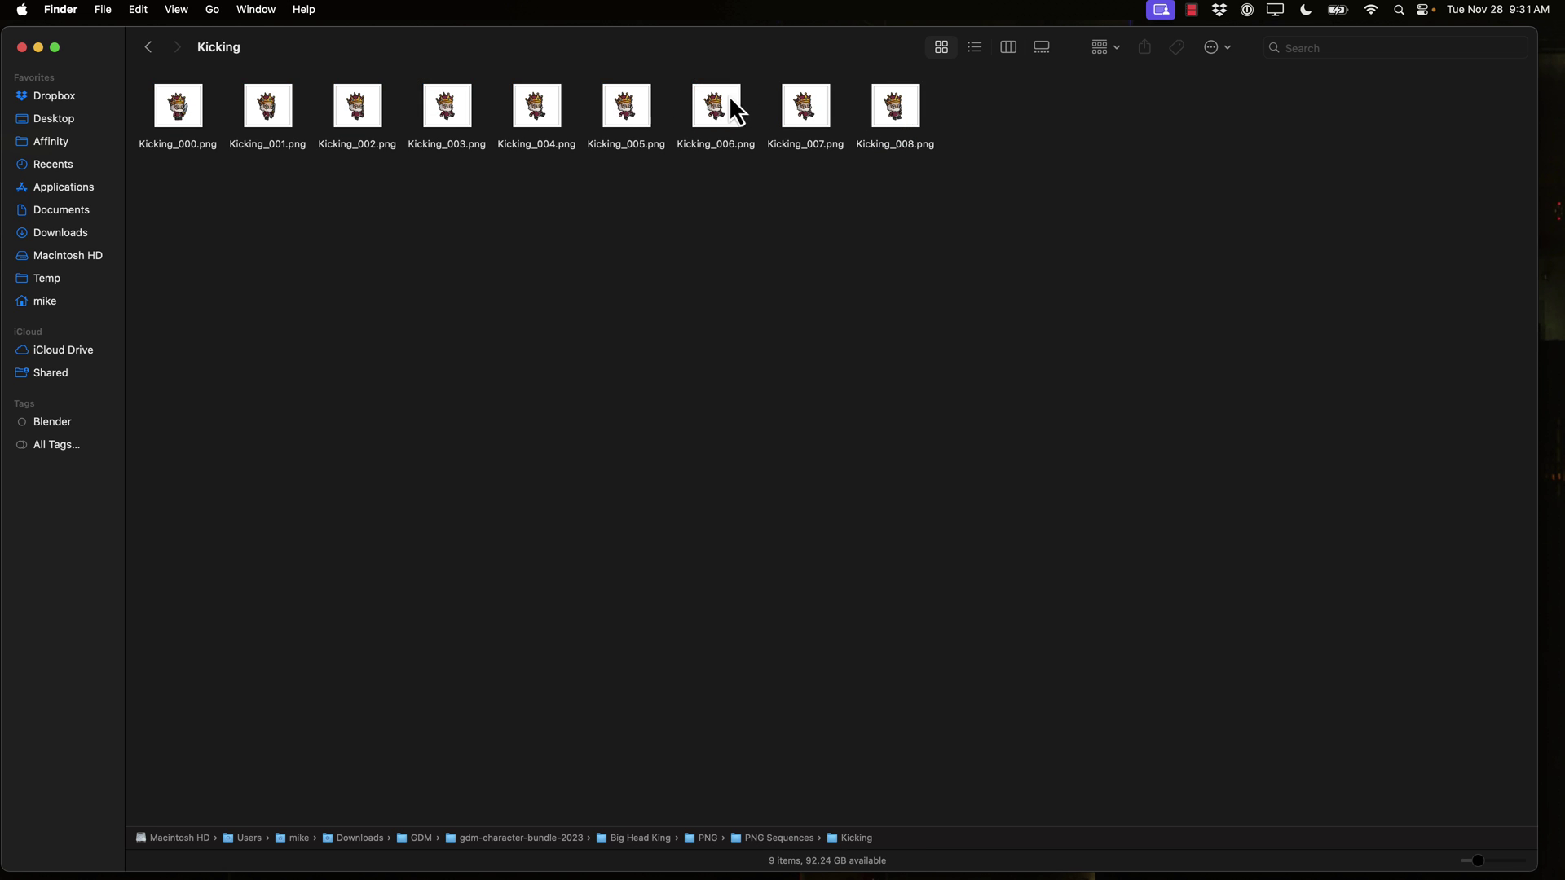
left_click(146, 46)
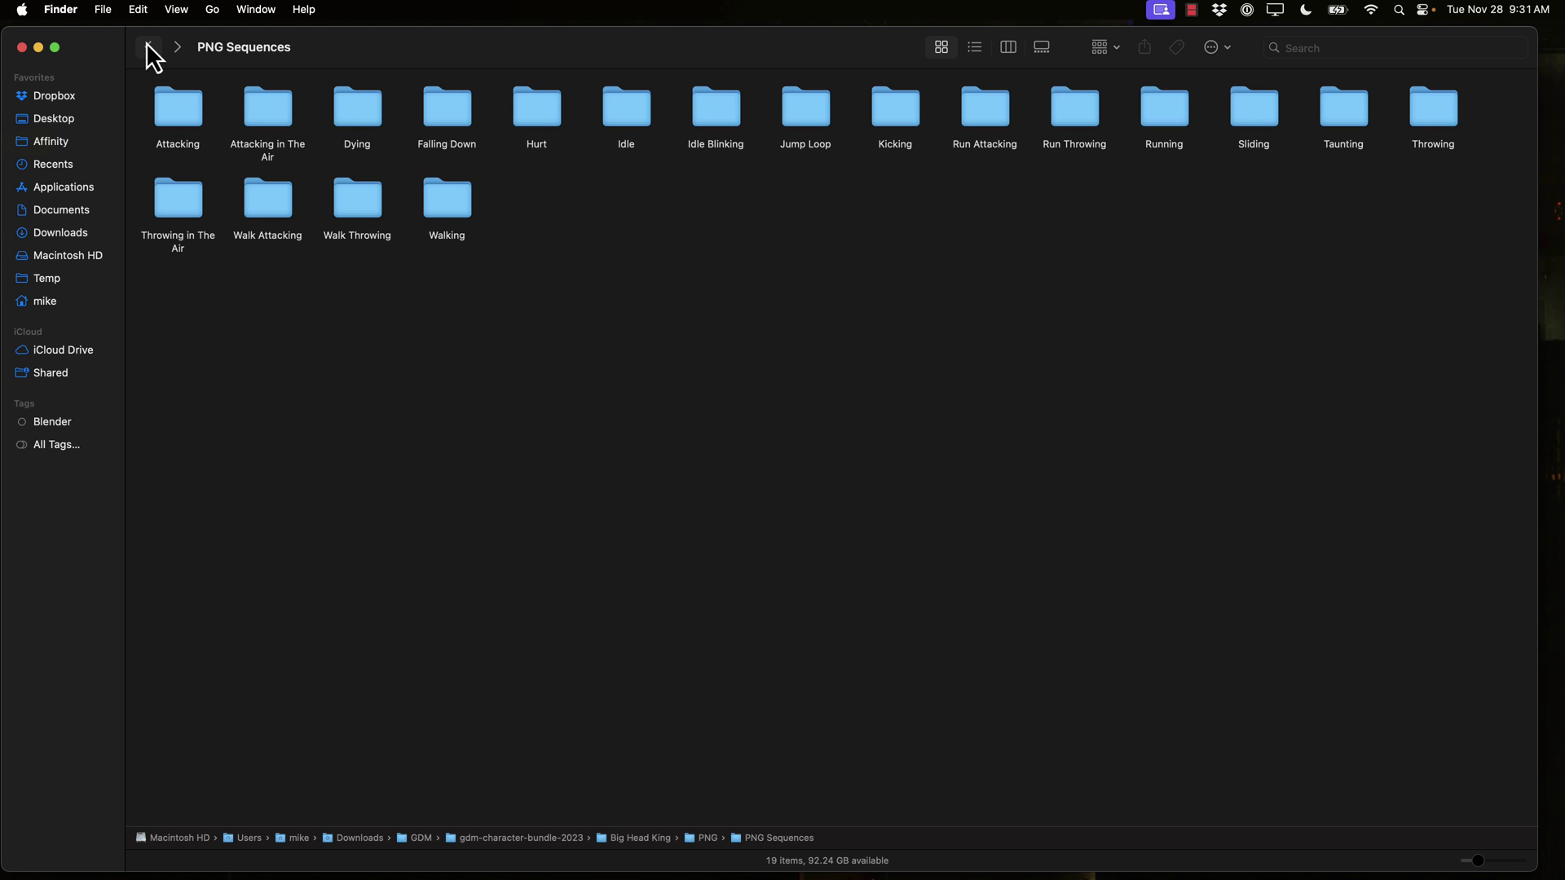
left_click(147, 47)
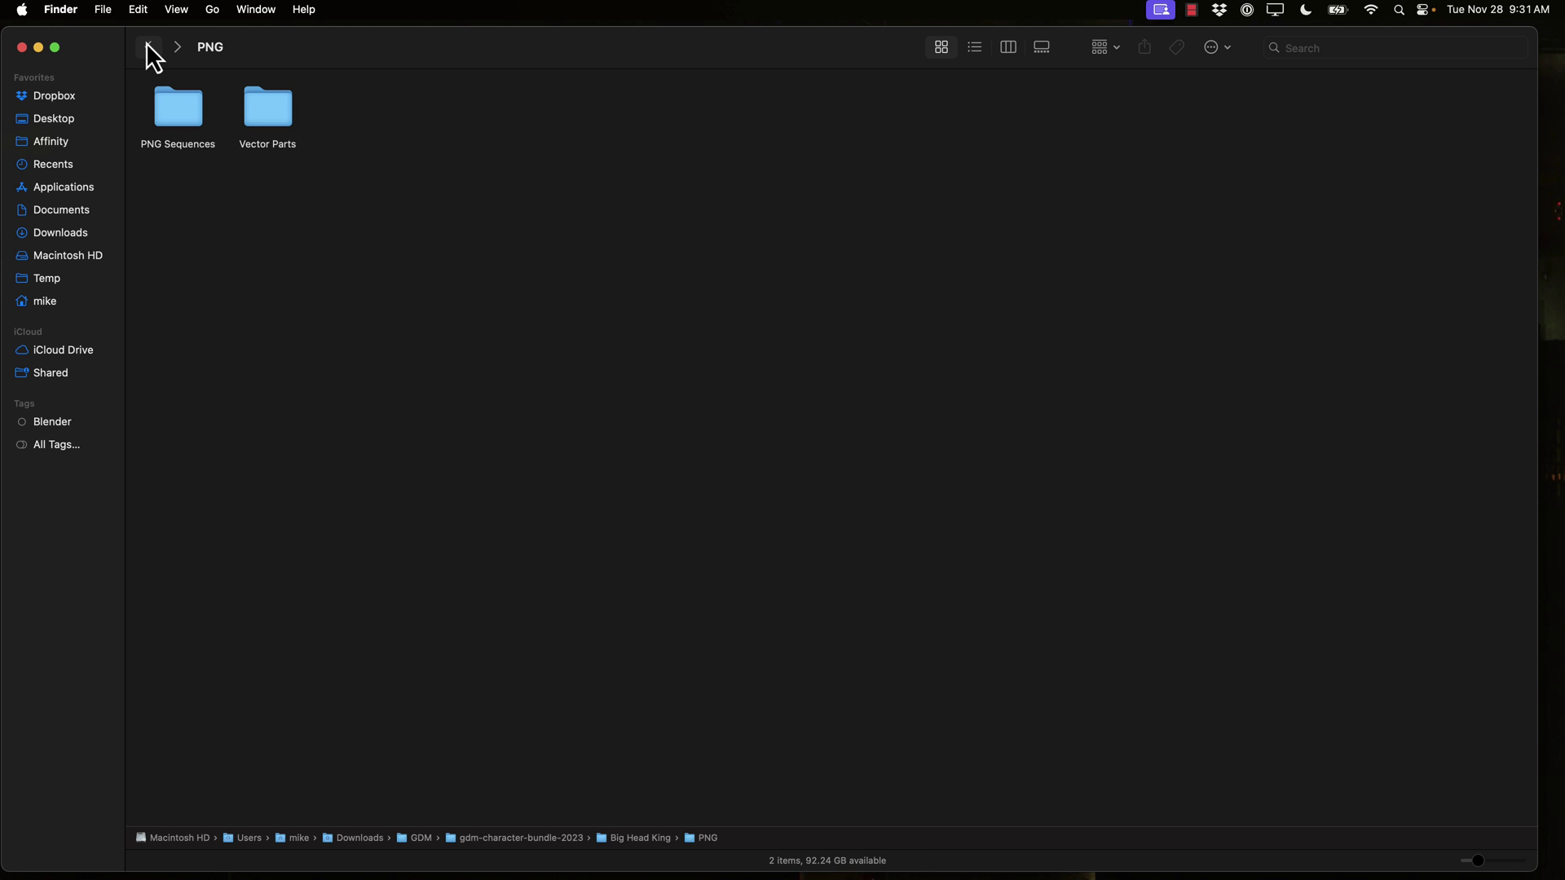
Step: Open Big Head King's Vector Parts folder, then go back to gdm-character-bundle-2023
double_click(281, 119)
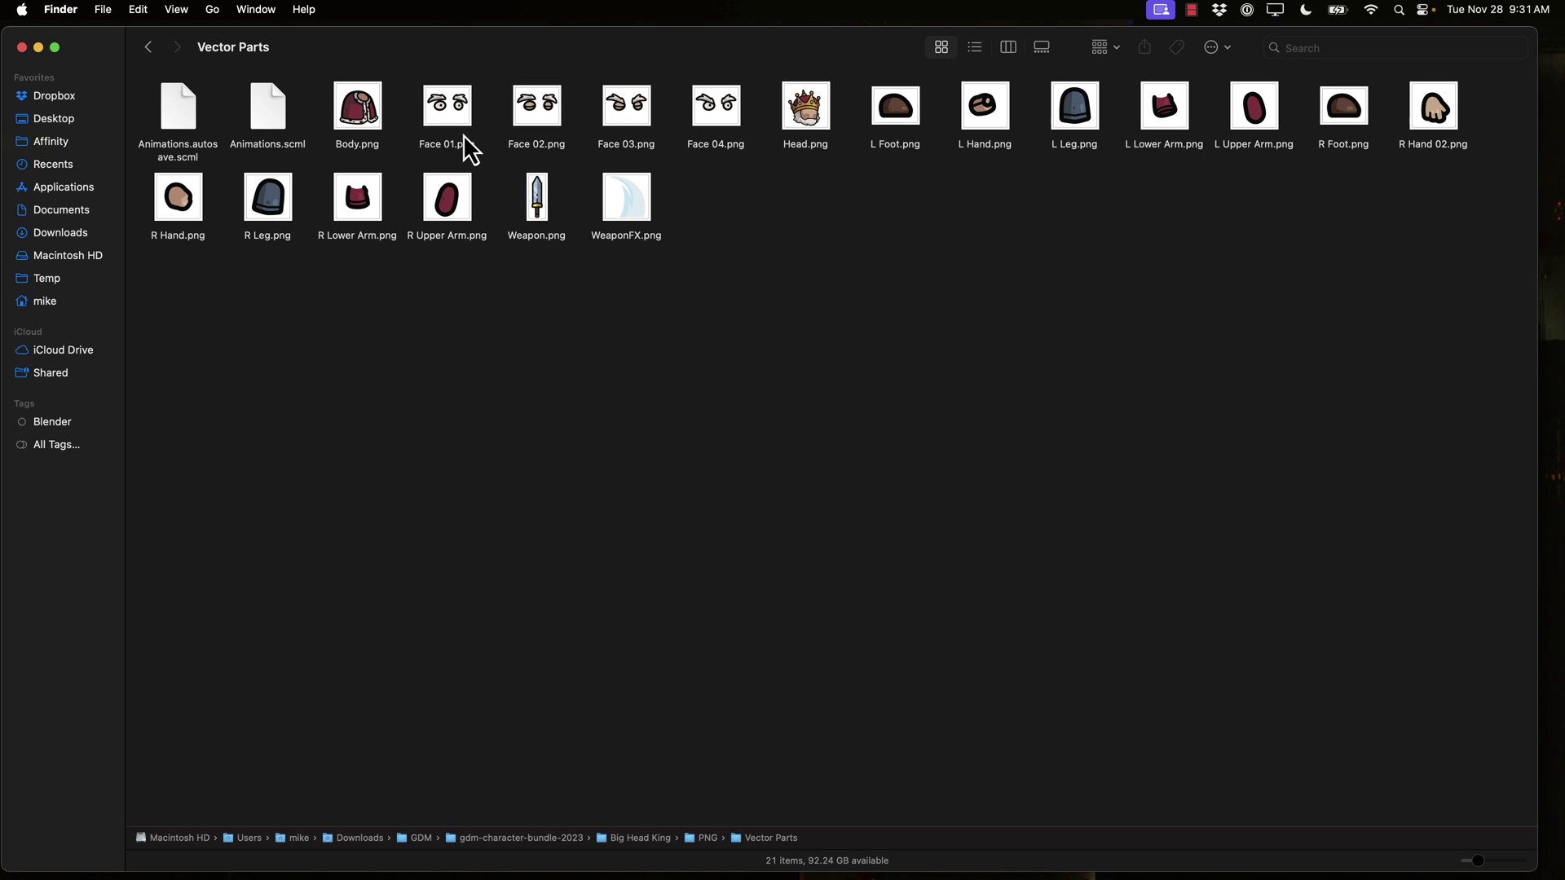
left_click(149, 49)
left_click(149, 49)
left_click(149, 49)
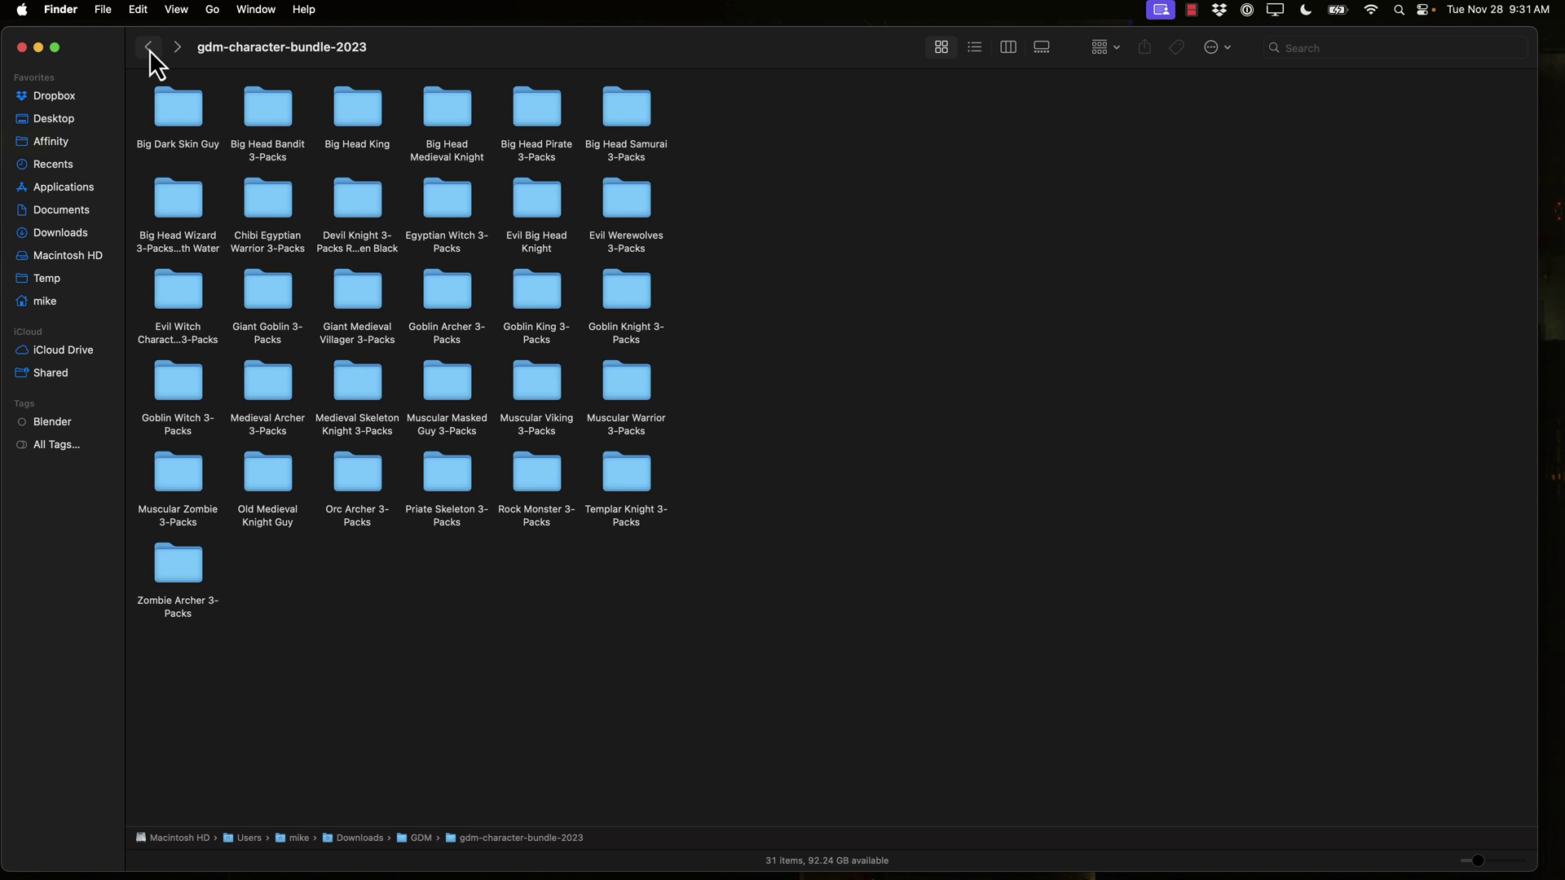
Step: Drill into Rock Monster 3-Packs > Rock Monster 03 > PNG > PNG Sequences > Running
left_click(543, 484)
double_click(543, 484)
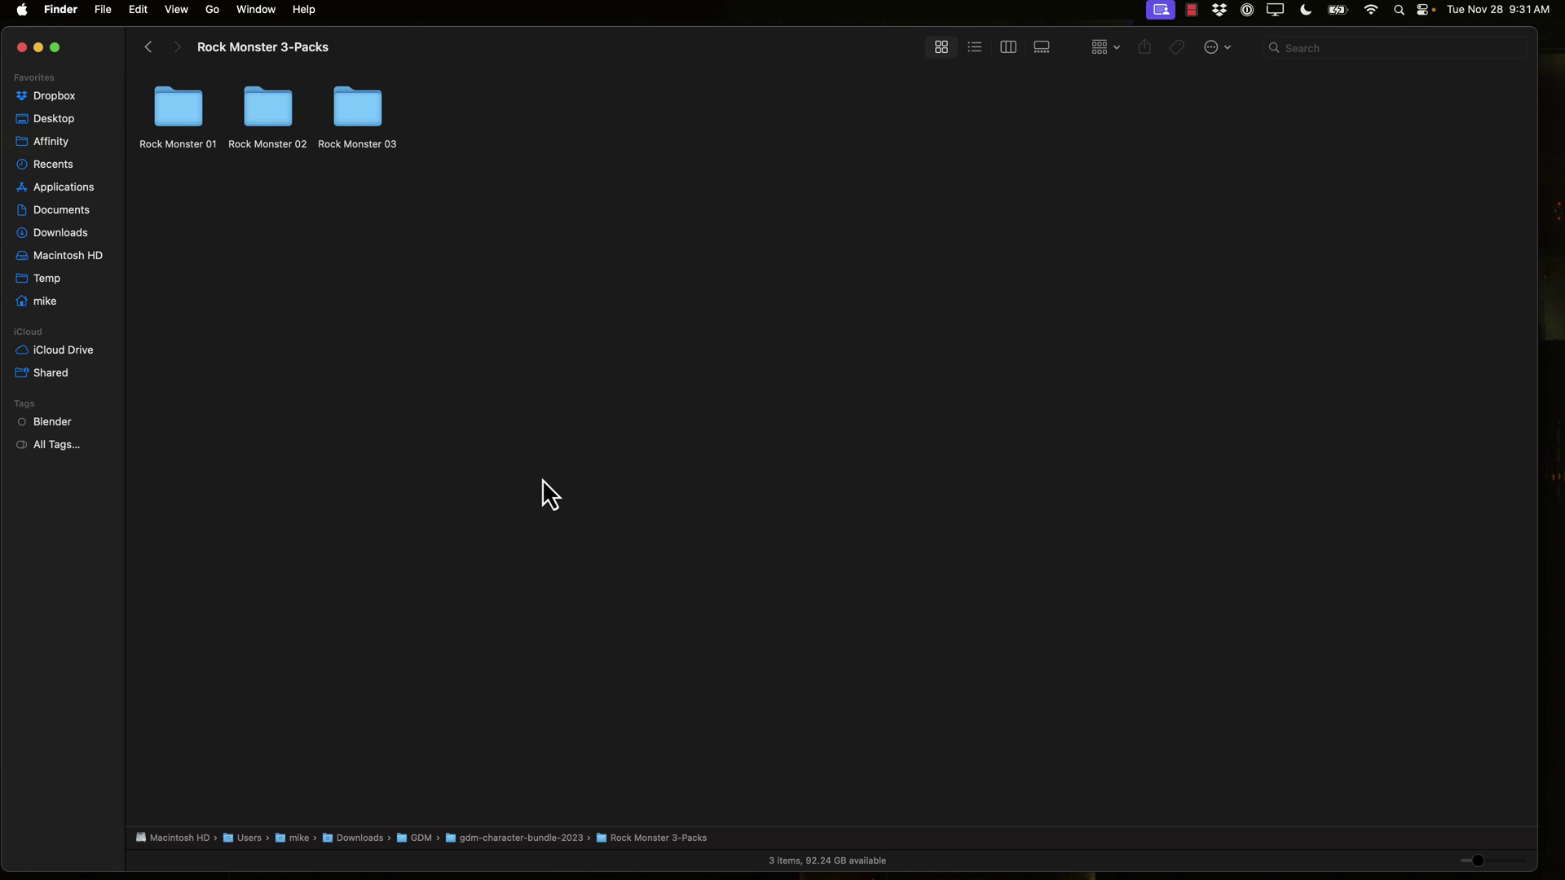
double_click(344, 114)
left_click(345, 114)
double_click(345, 114)
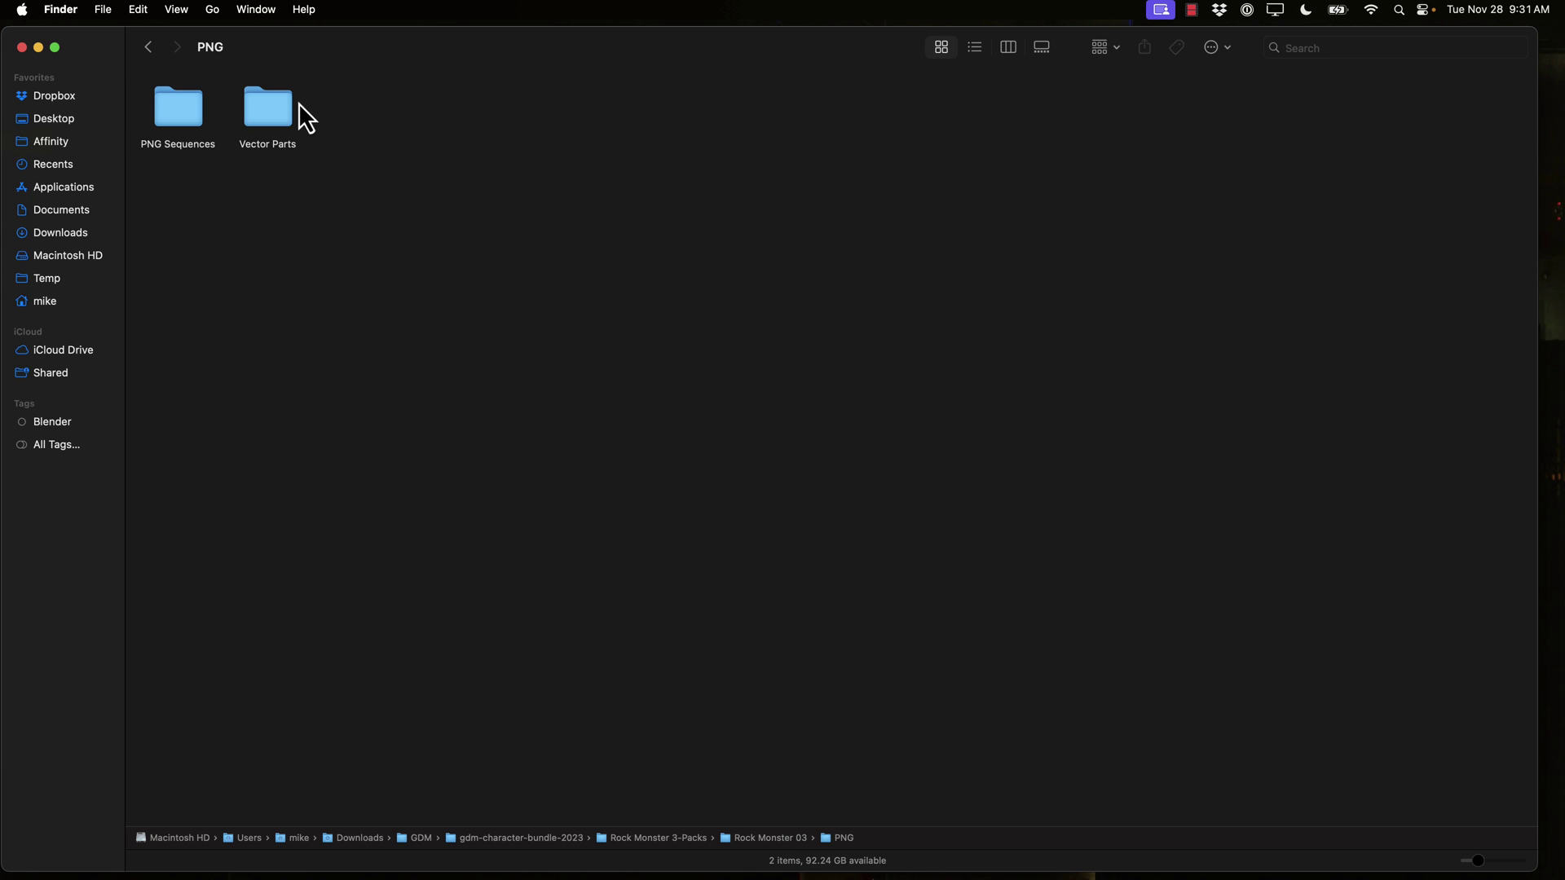
left_click(148, 49)
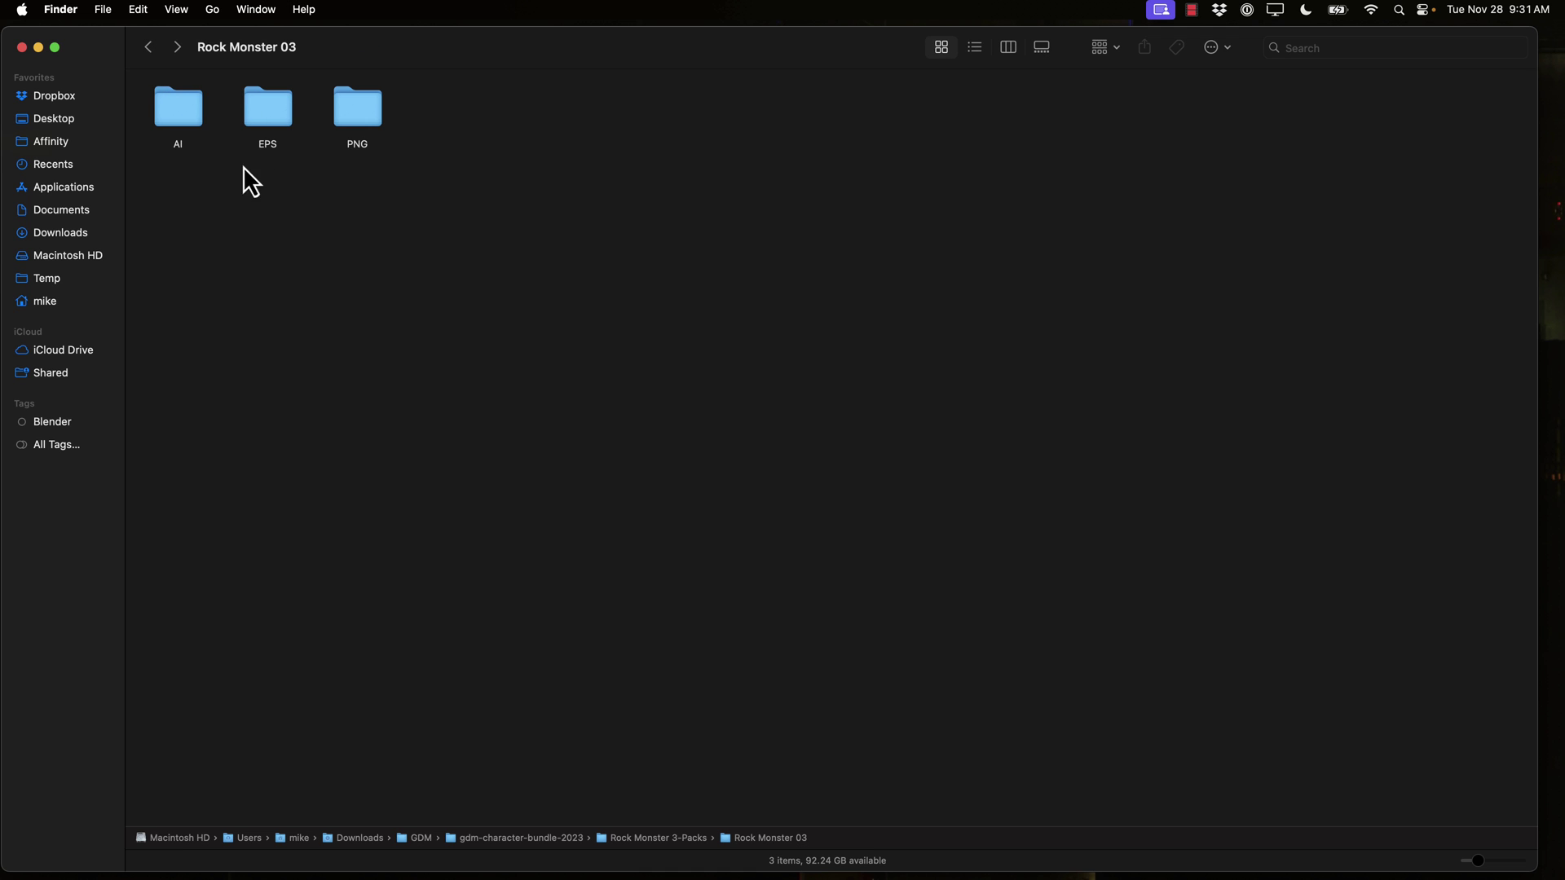
double_click(358, 122)
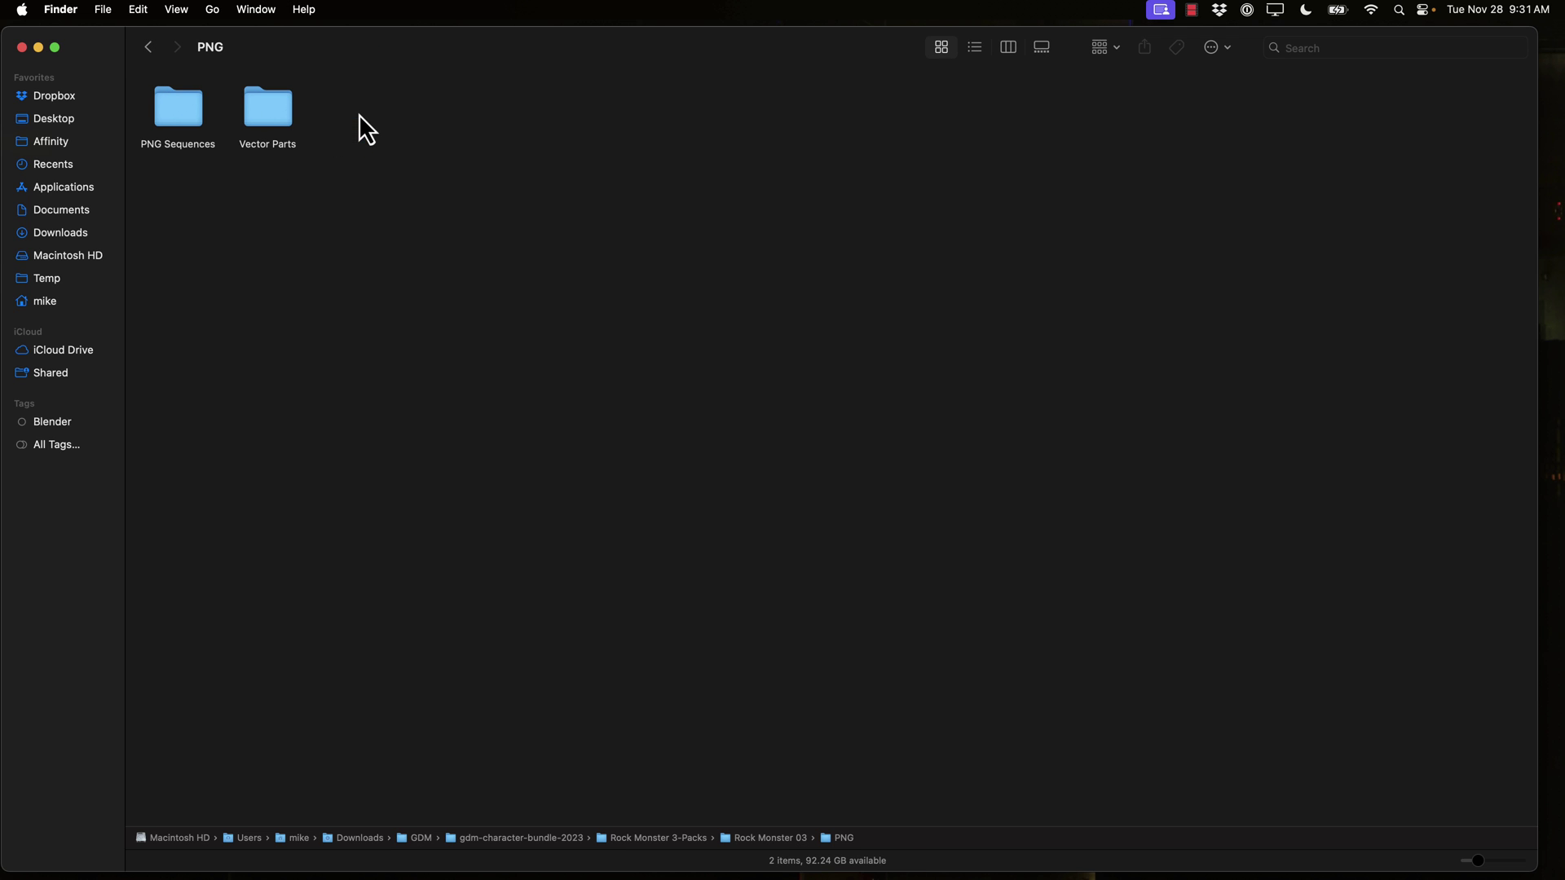
double_click(181, 126)
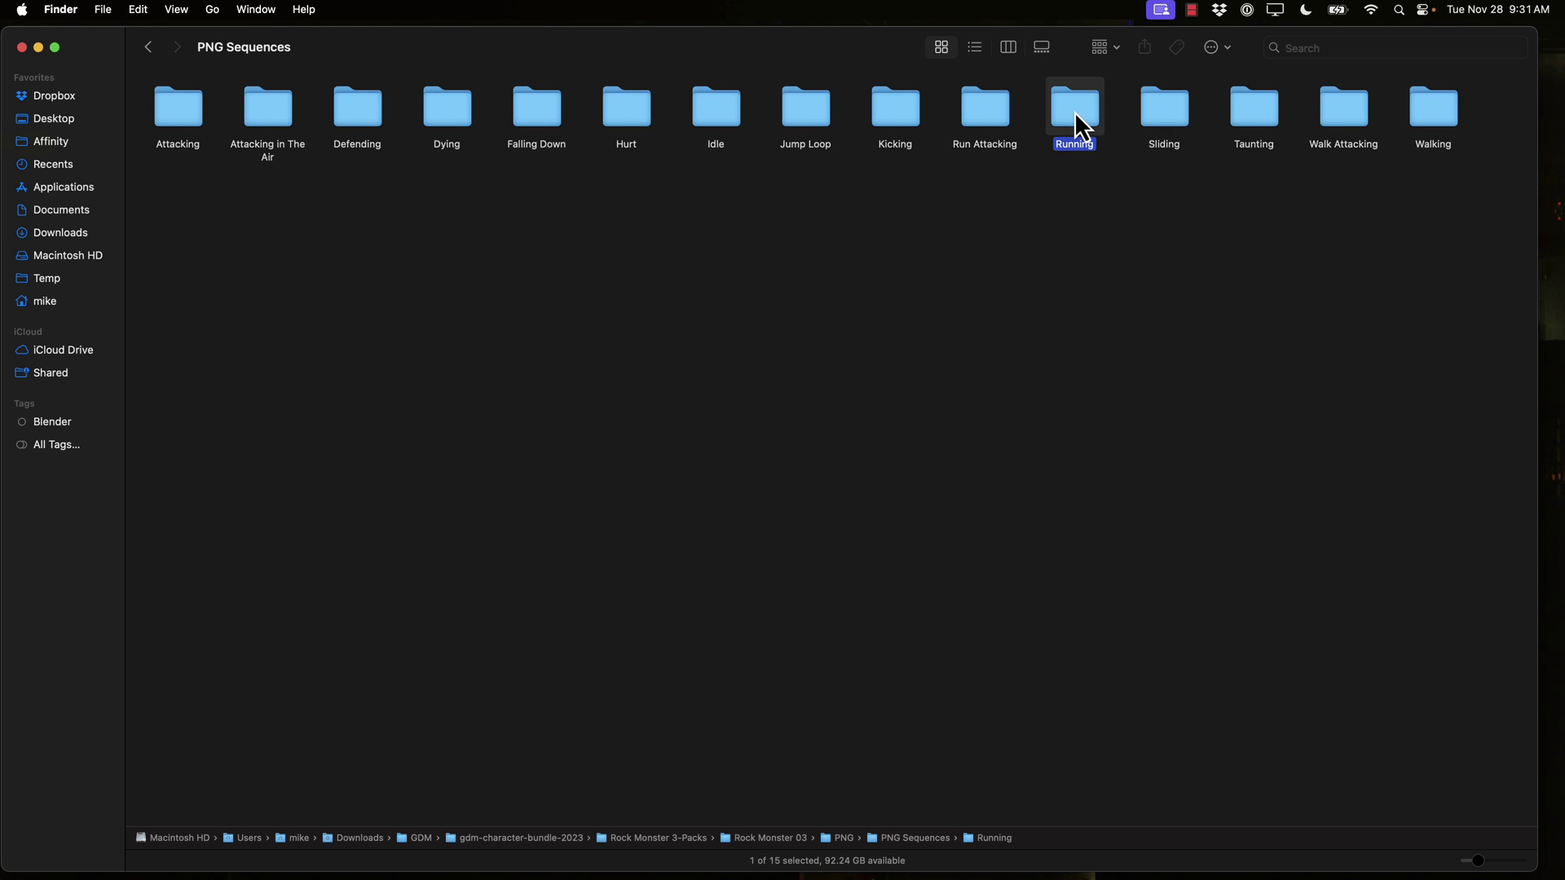
double_click(1074, 110)
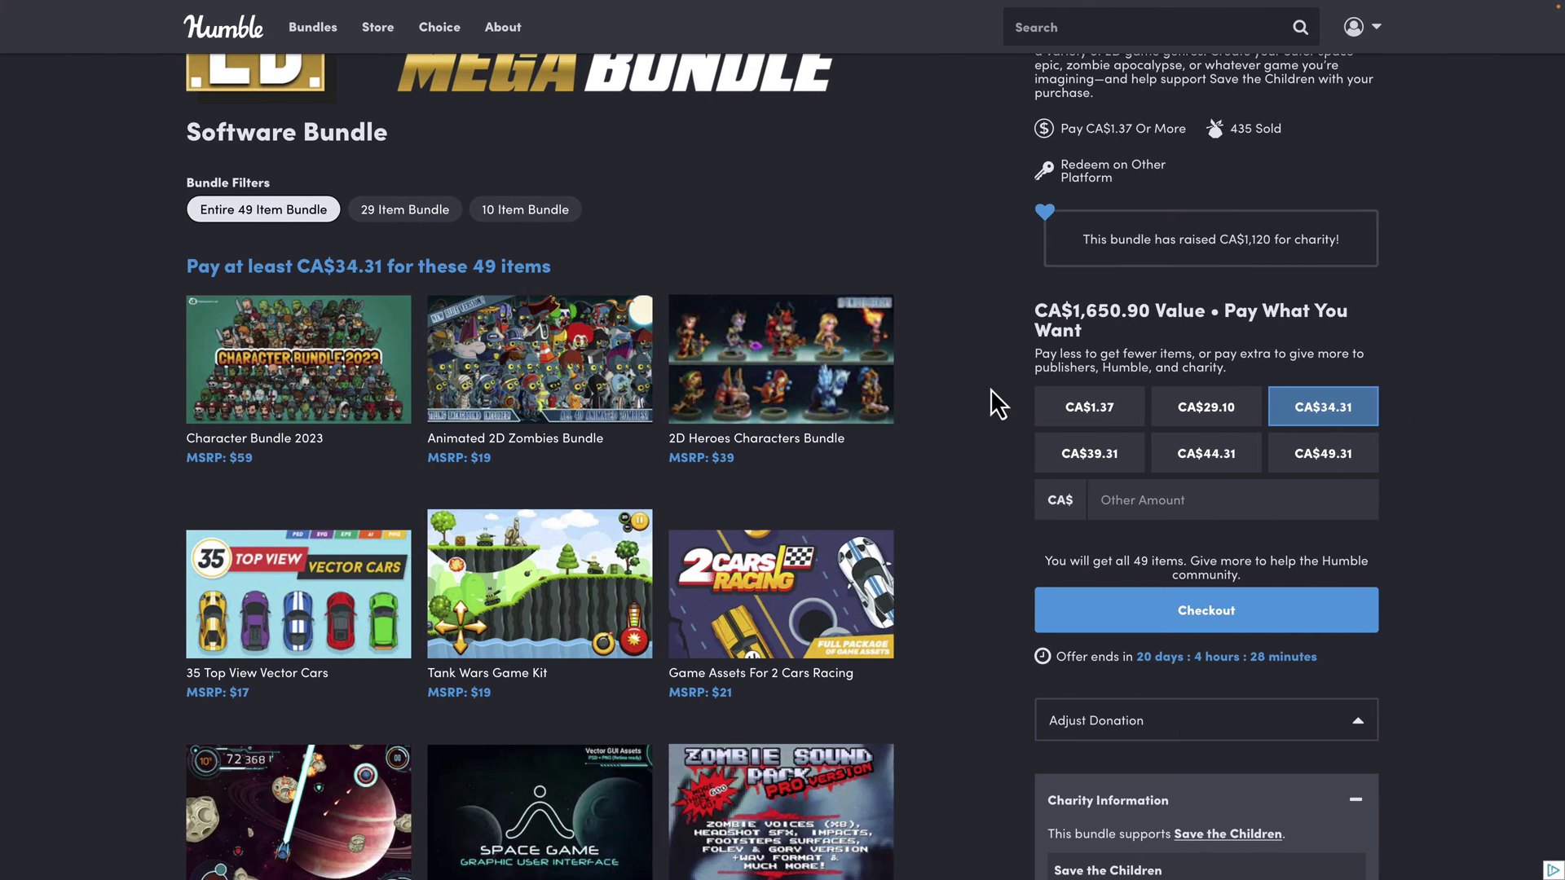
scroll(1047, 389, "up", 3)
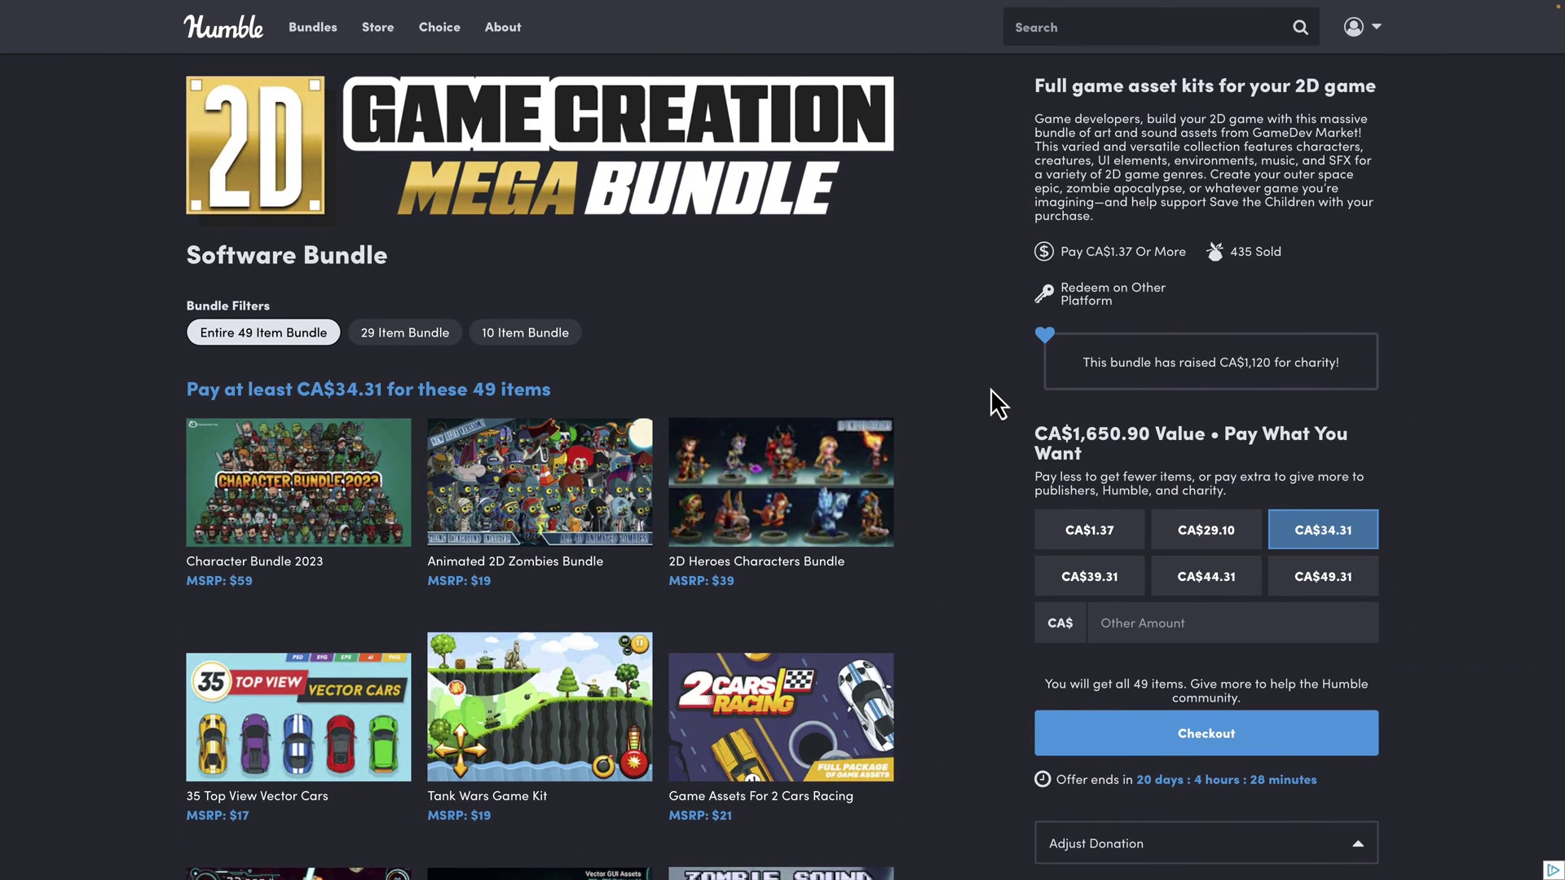
scroll(990, 389, "down", 2)
scroll(990, 389, "down", 1)
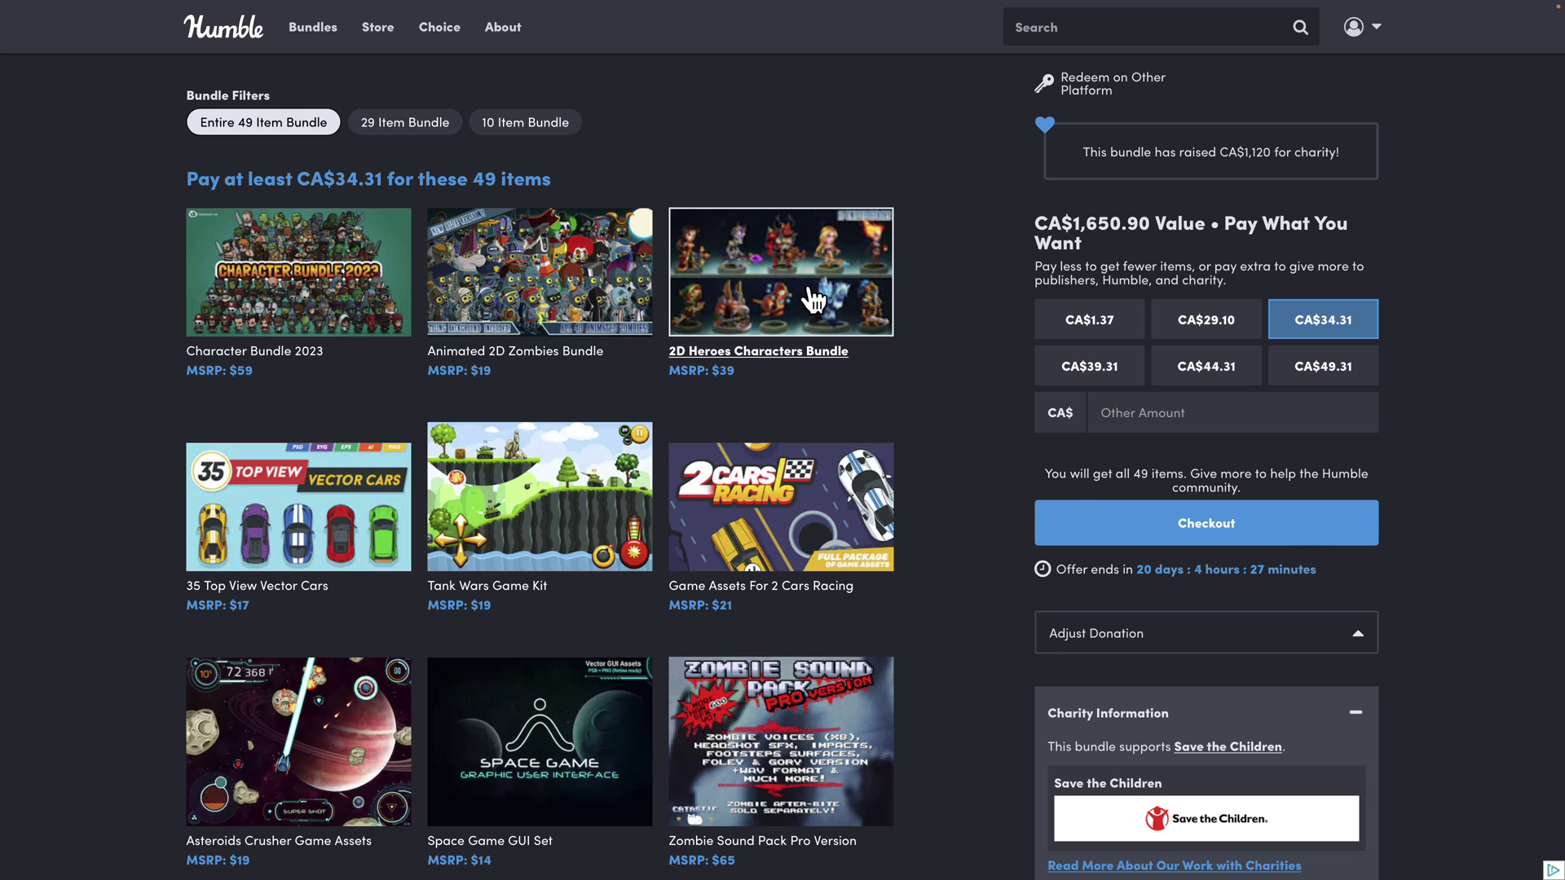
scroll(831, 256, "down", 2)
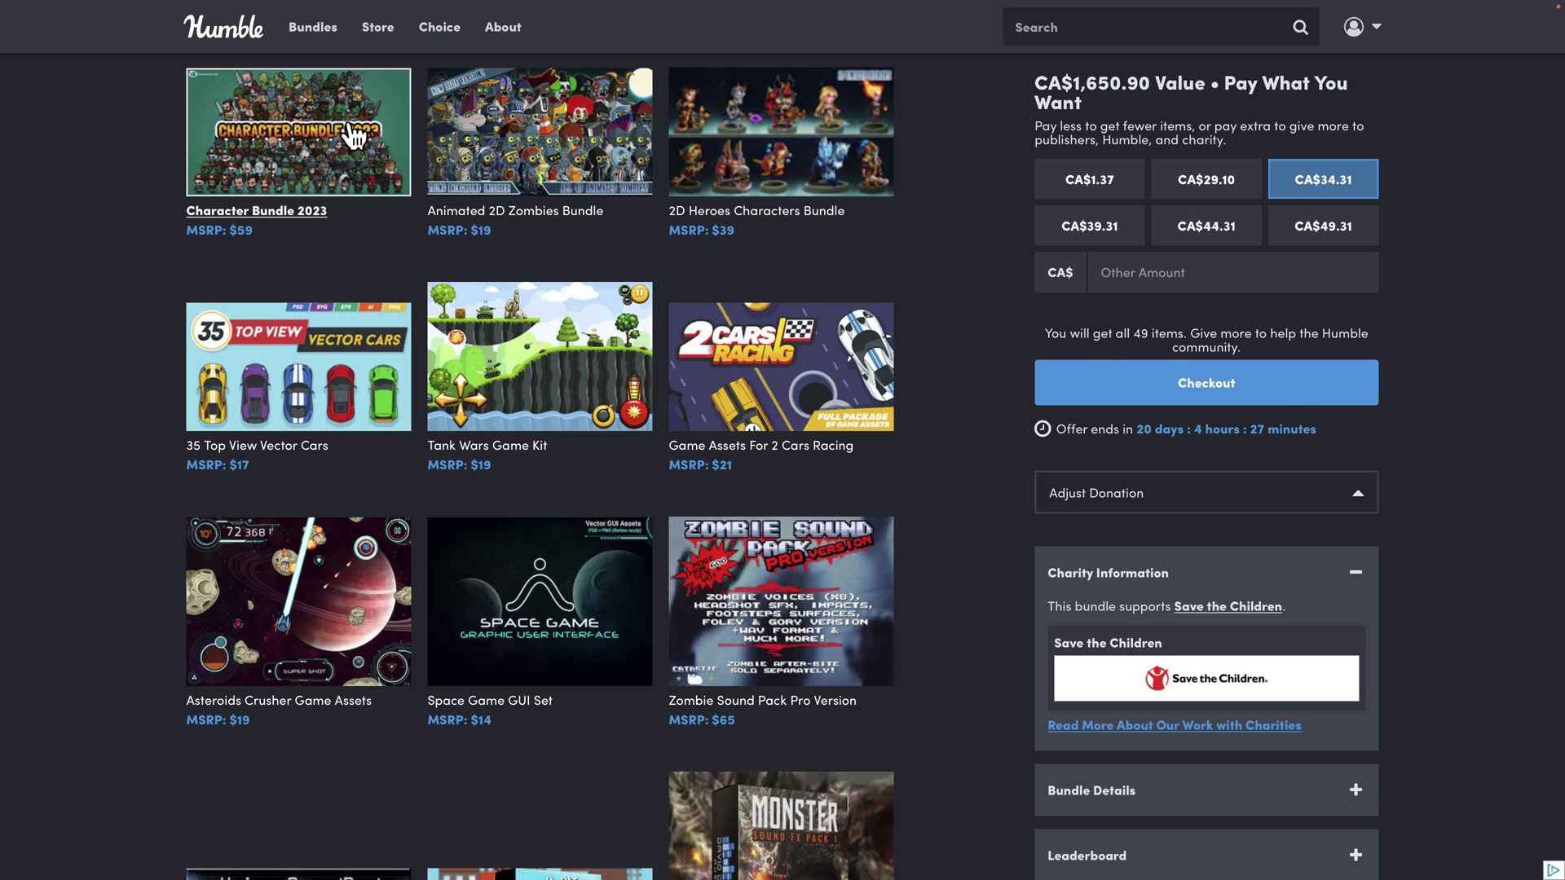
scroll(502, 257, "down", 4)
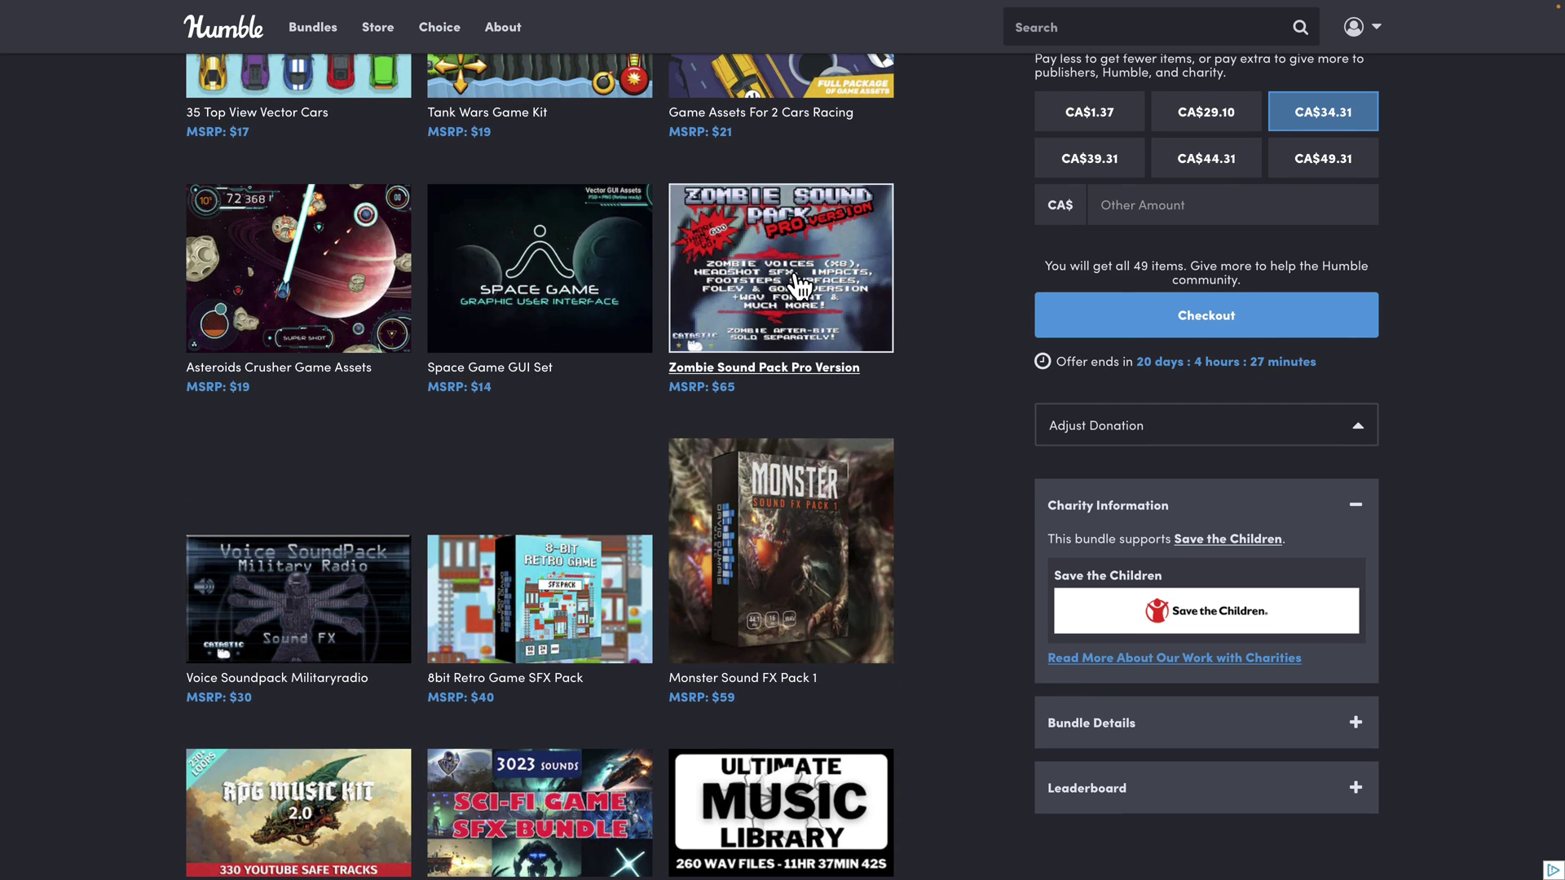
scroll(798, 285, "down", 1)
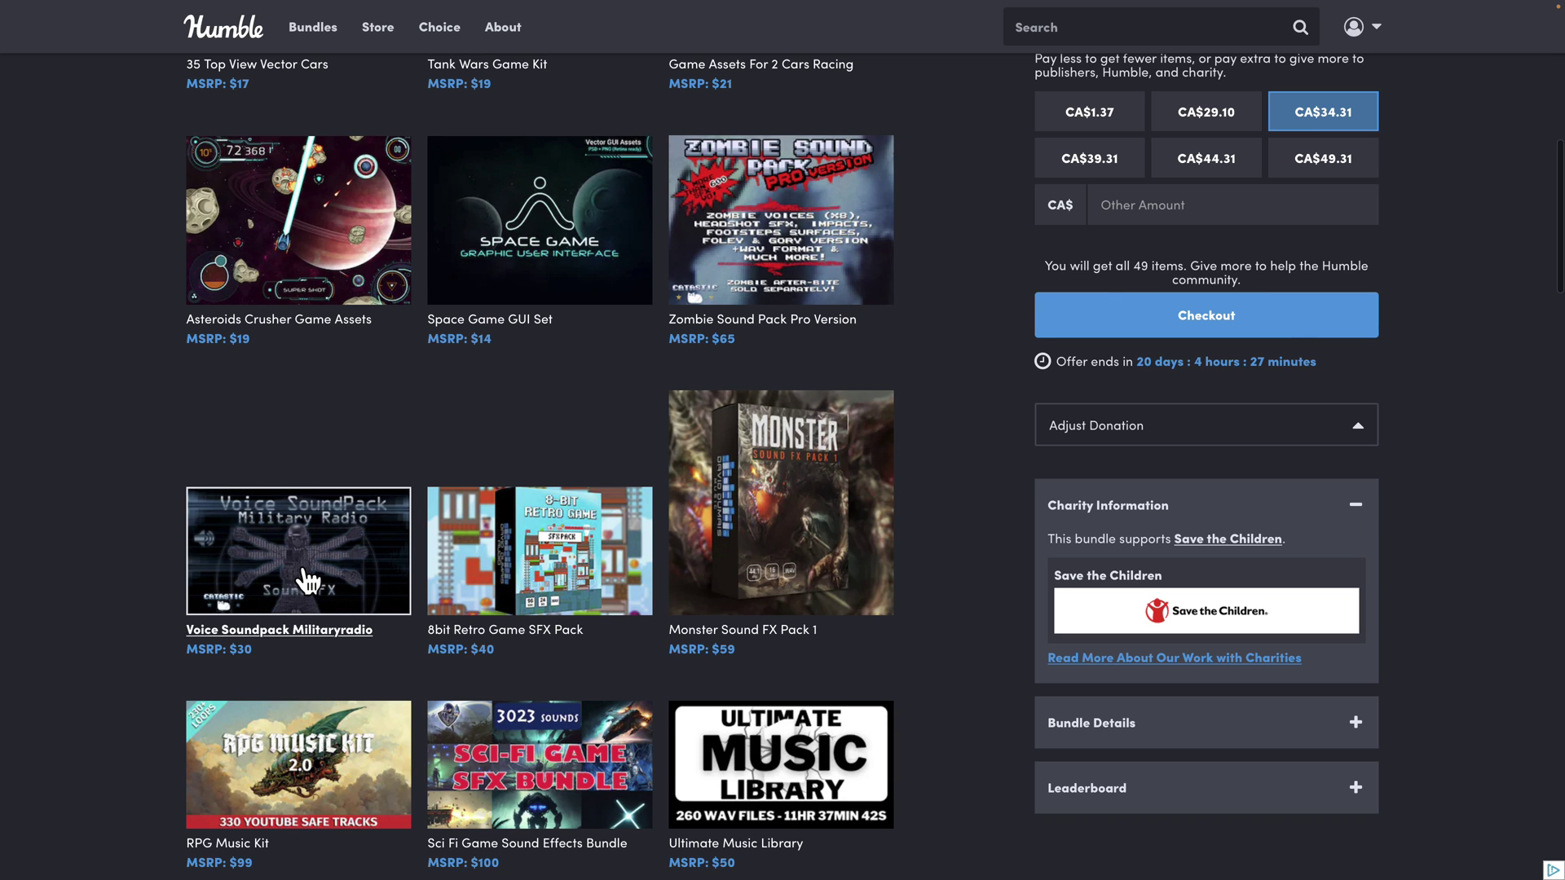
scroll(308, 581, "down", 2)
scroll(308, 580, "down", 2)
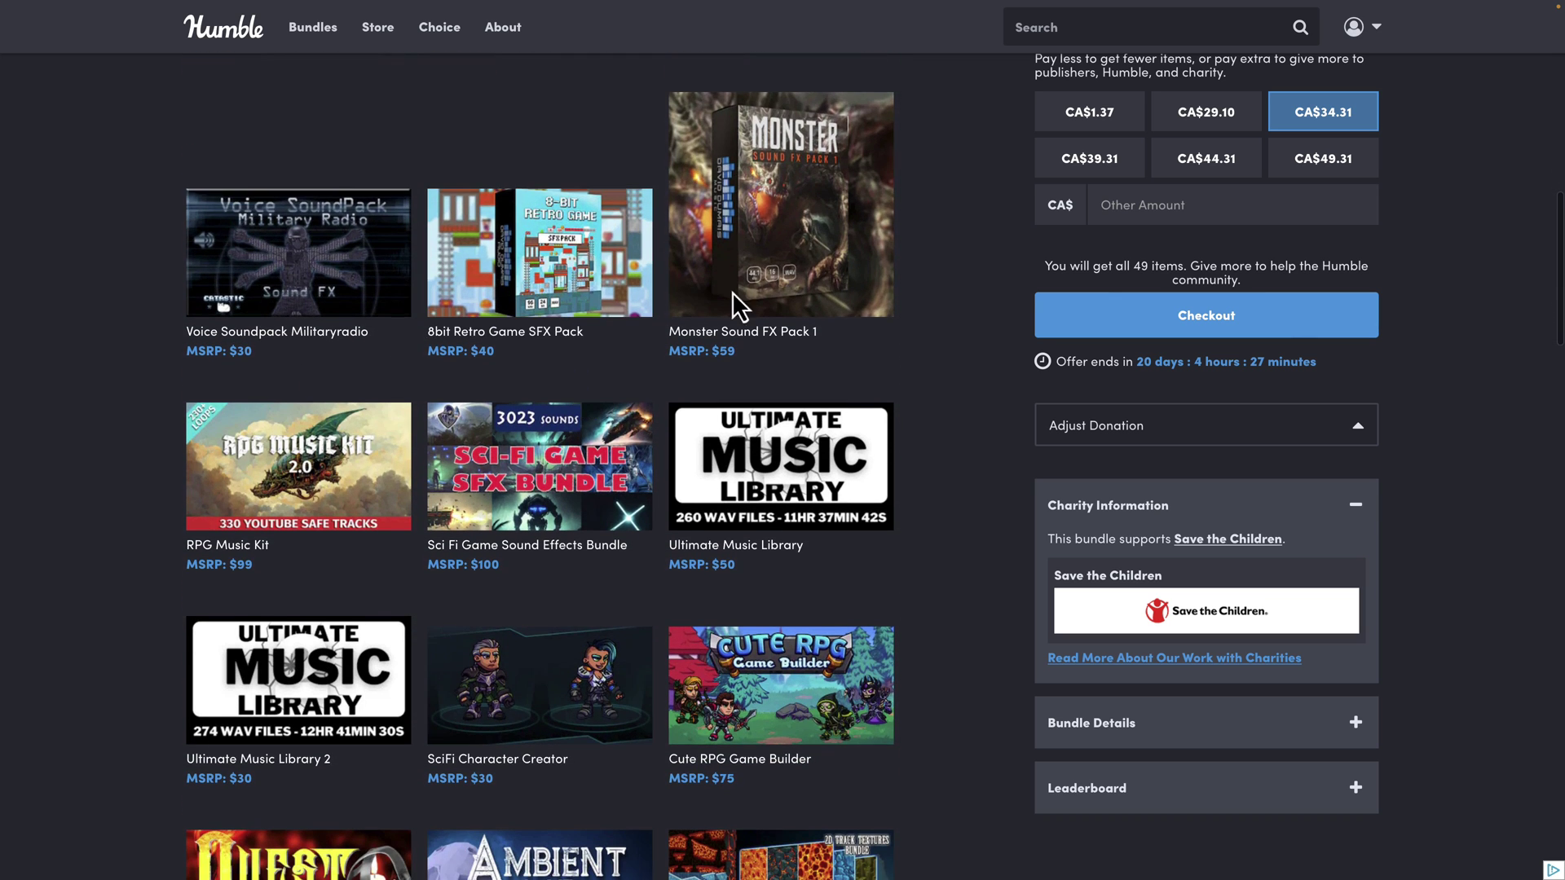
scroll(353, 411, "down", 2)
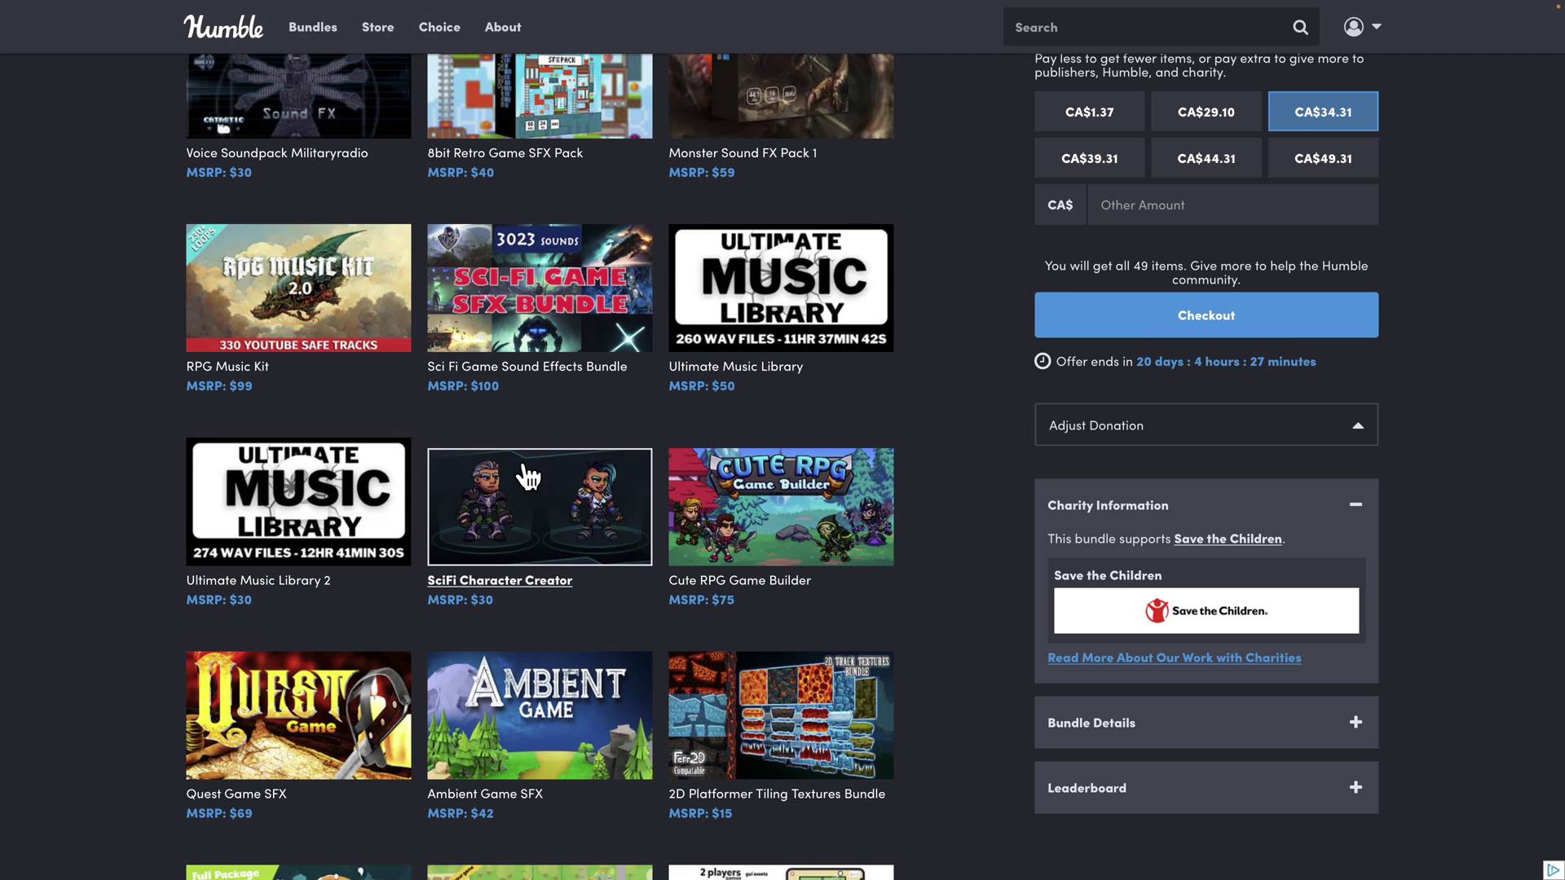
scroll(524, 476, "down", 4)
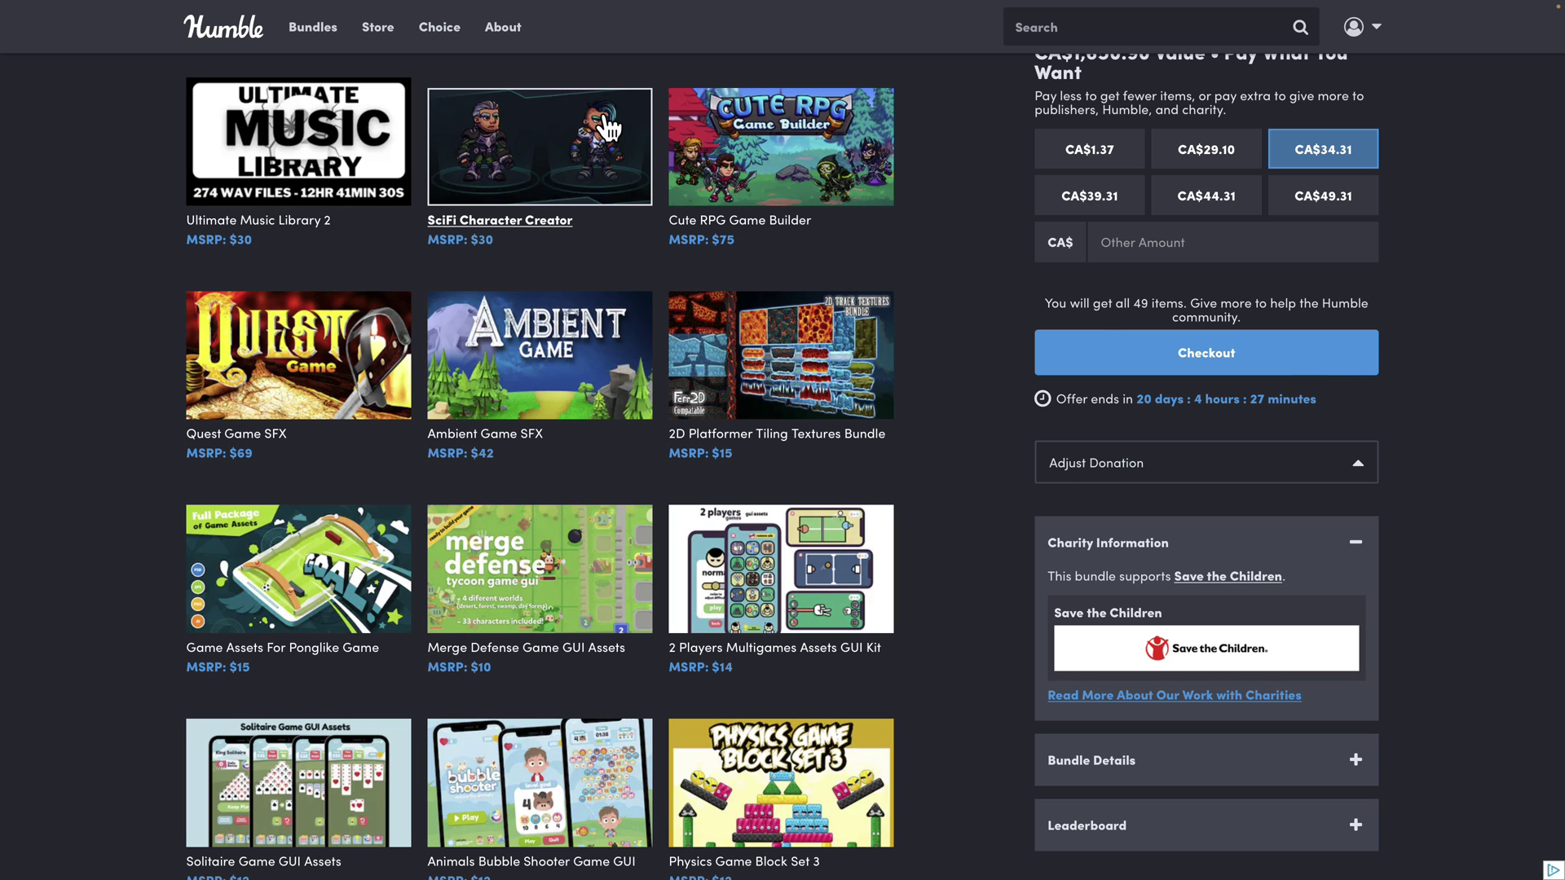
scroll(744, 269, "down", 1)
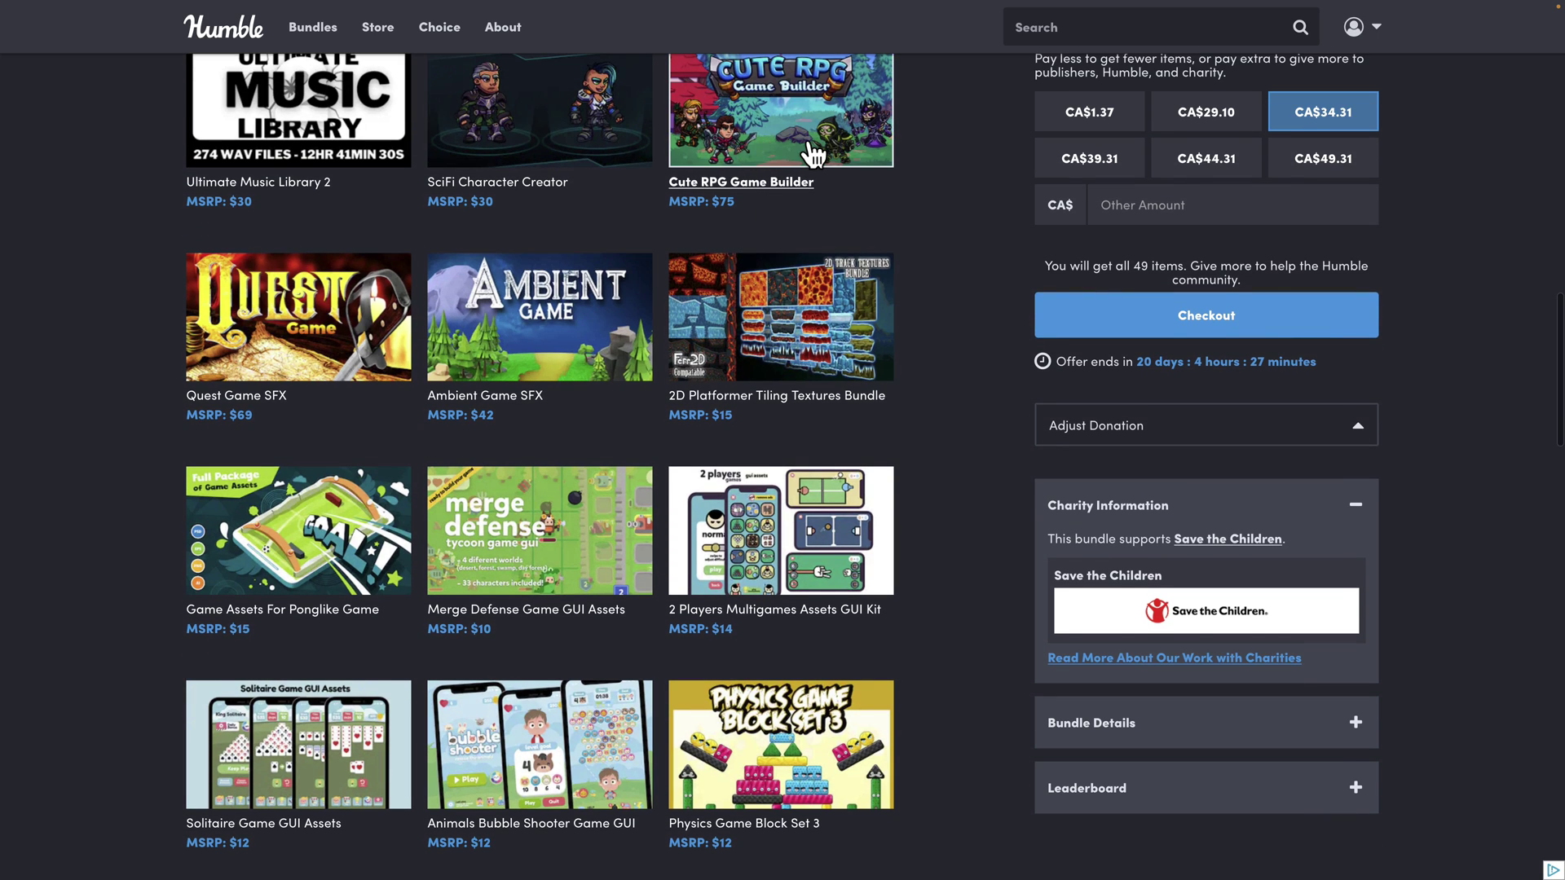
scroll(750, 228, "down", 1)
scroll(691, 288, "down", 1)
scroll(664, 310, "down", 3)
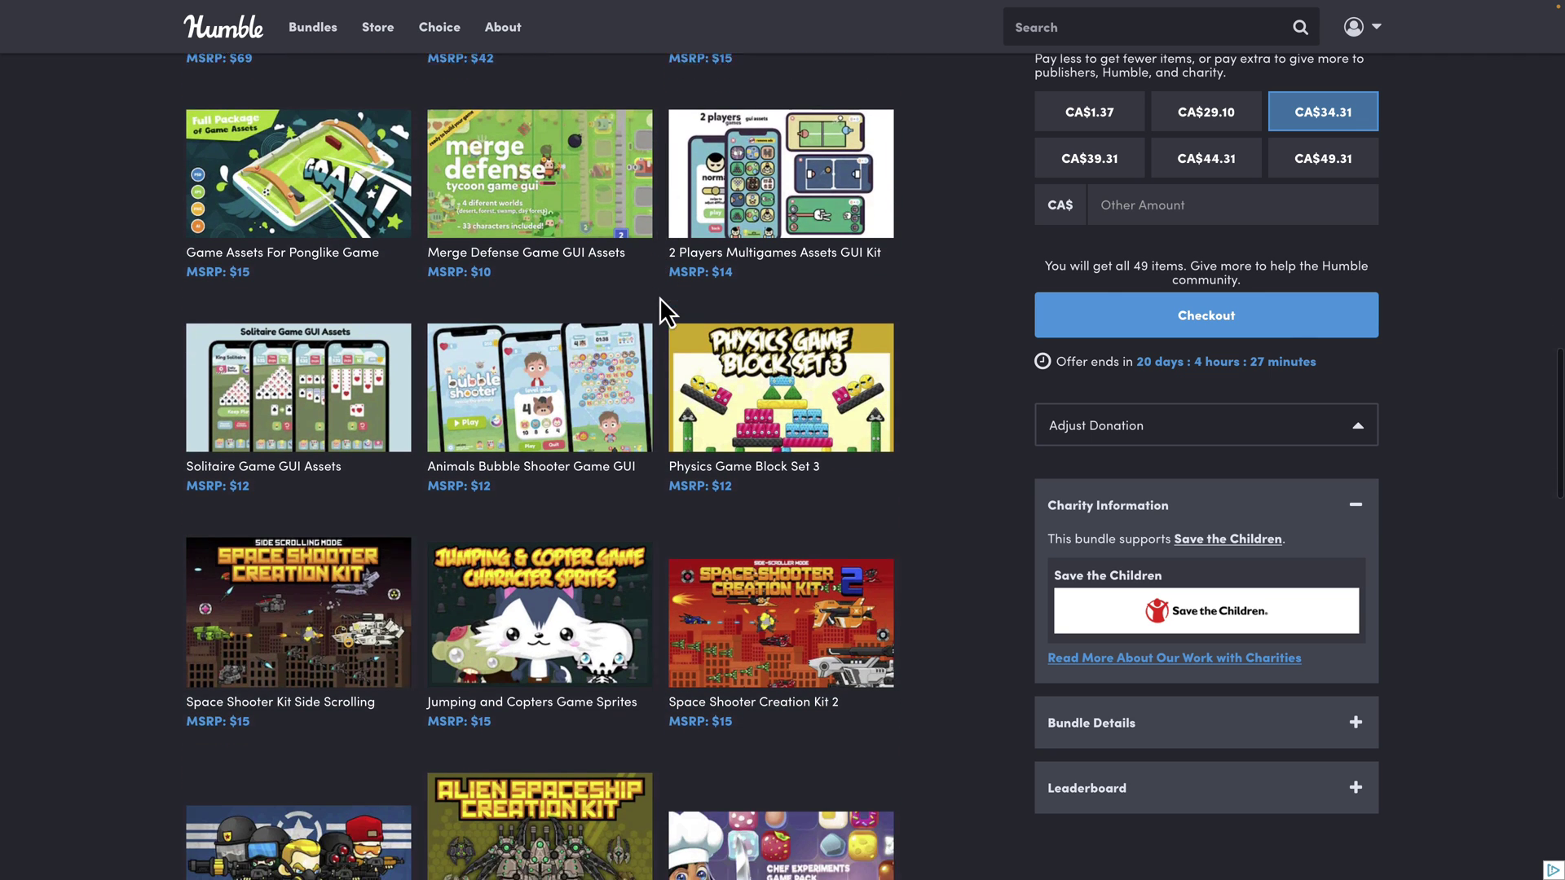
scroll(662, 305, "down", 3)
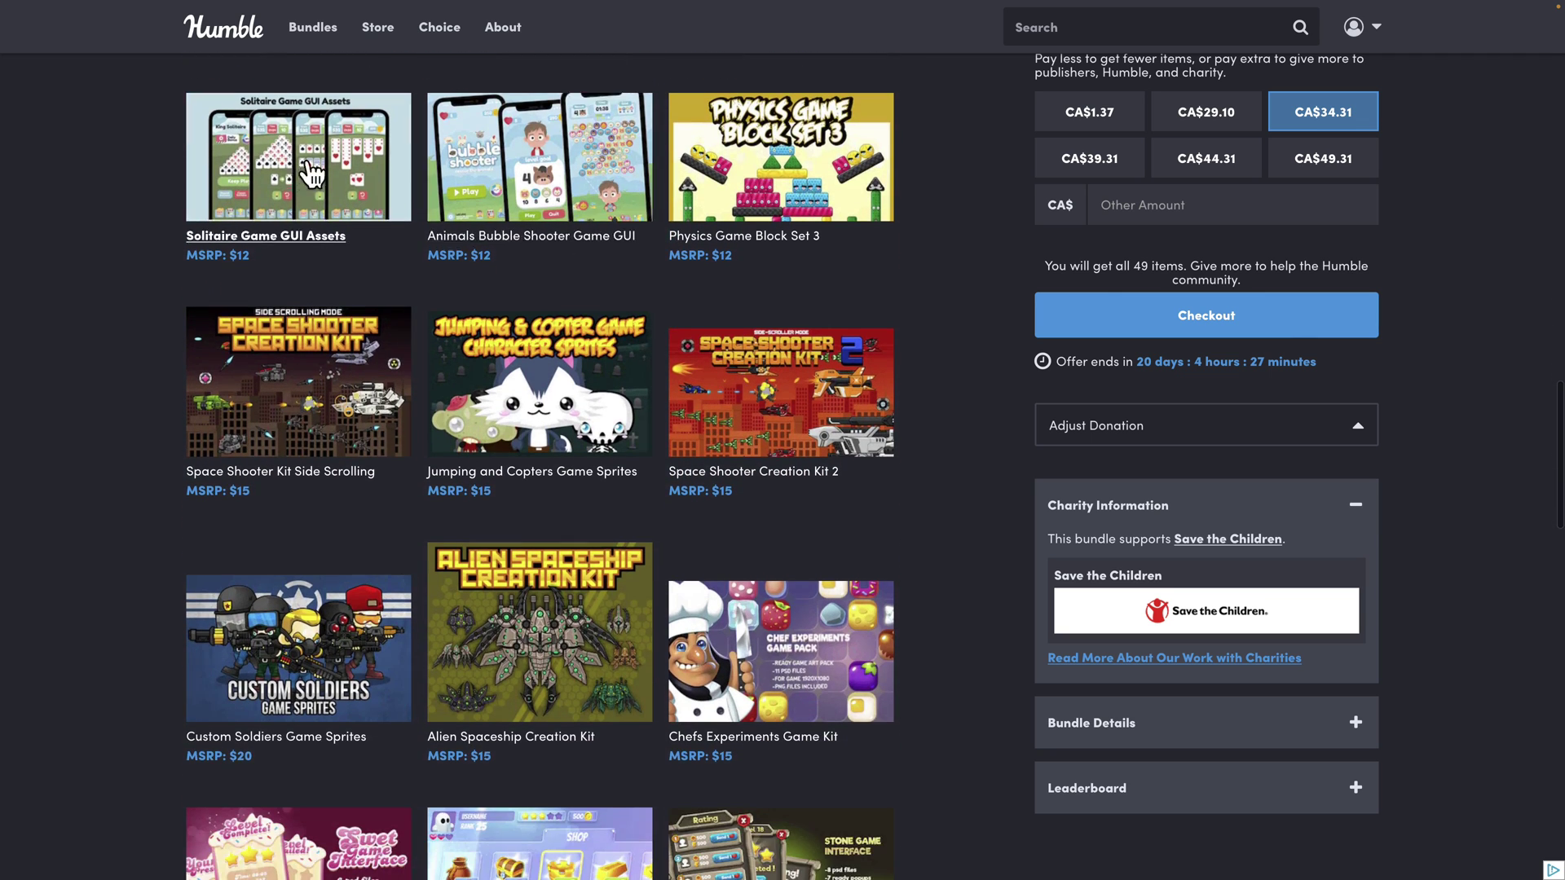
scroll(614, 272, "up", 1)
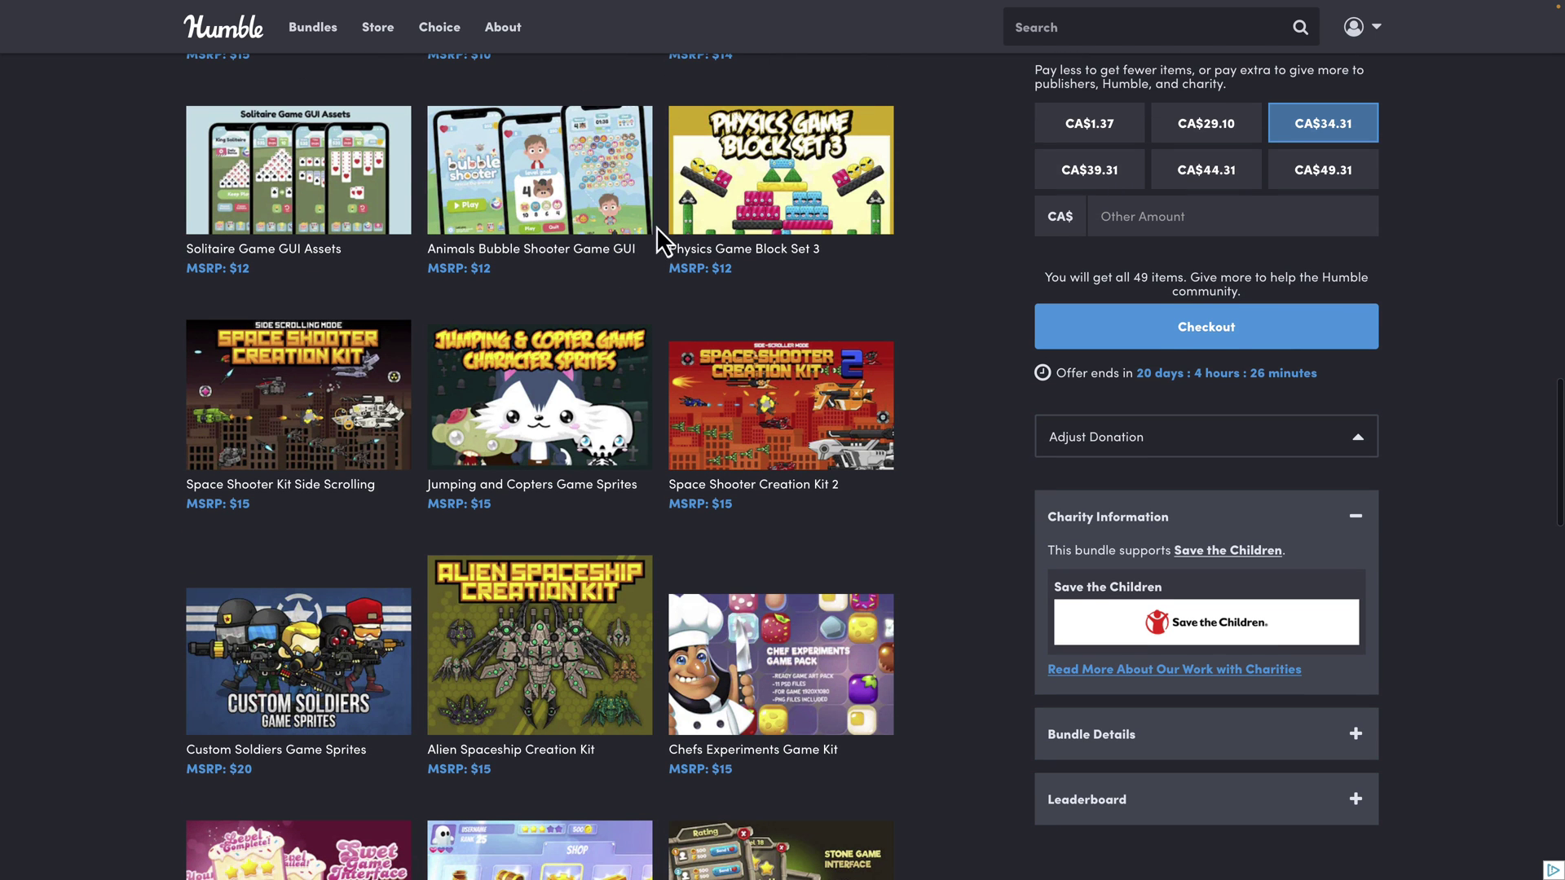
scroll(644, 379, "down", 2)
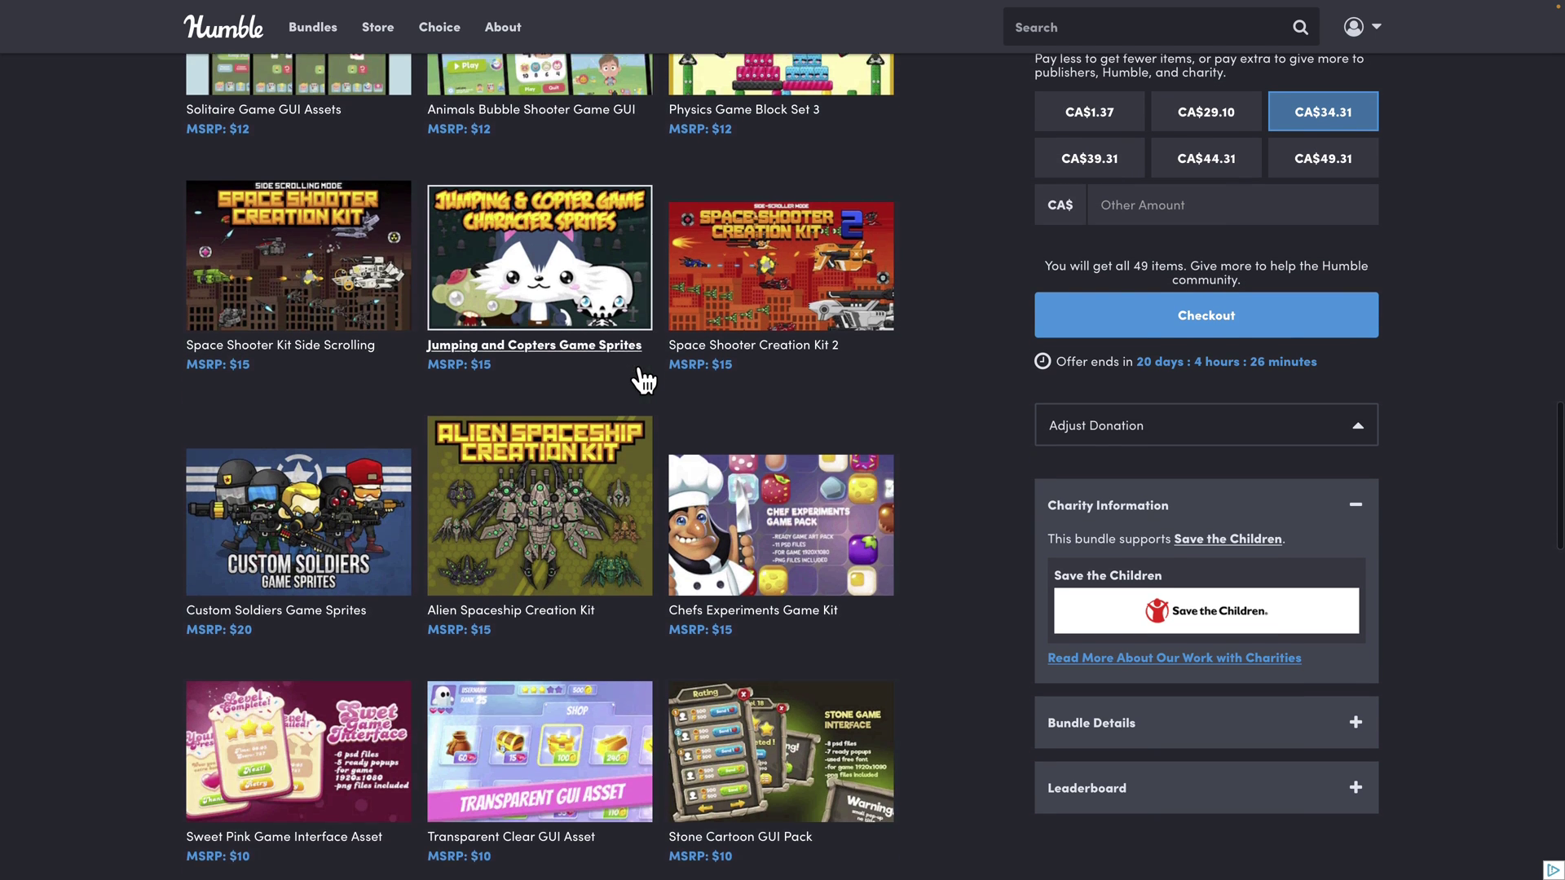
scroll(490, 324, "down", 2)
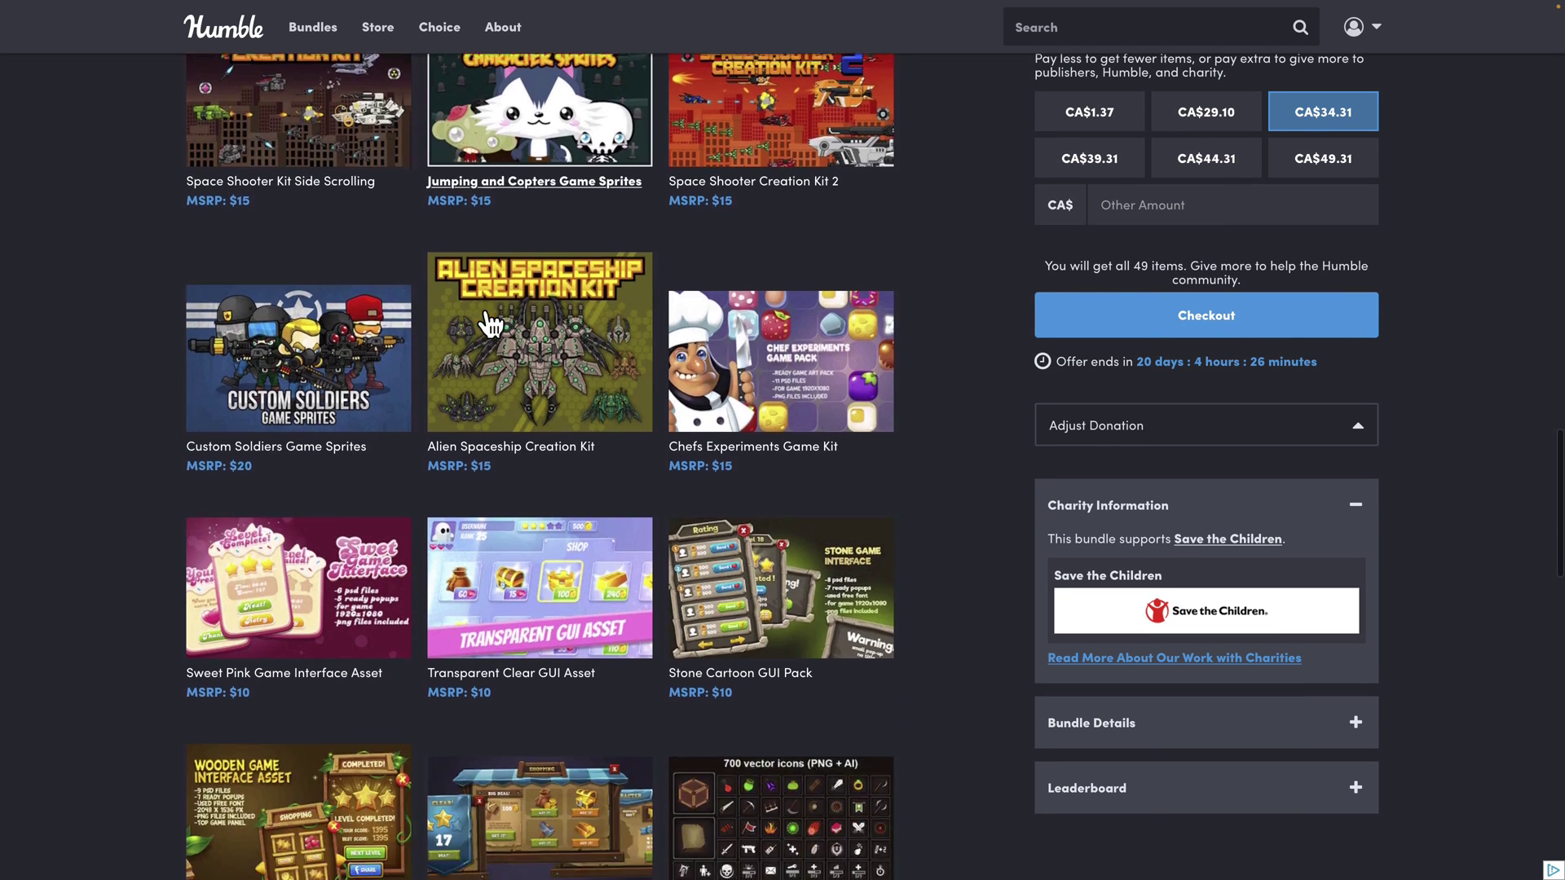
scroll(490, 324, "down", 6)
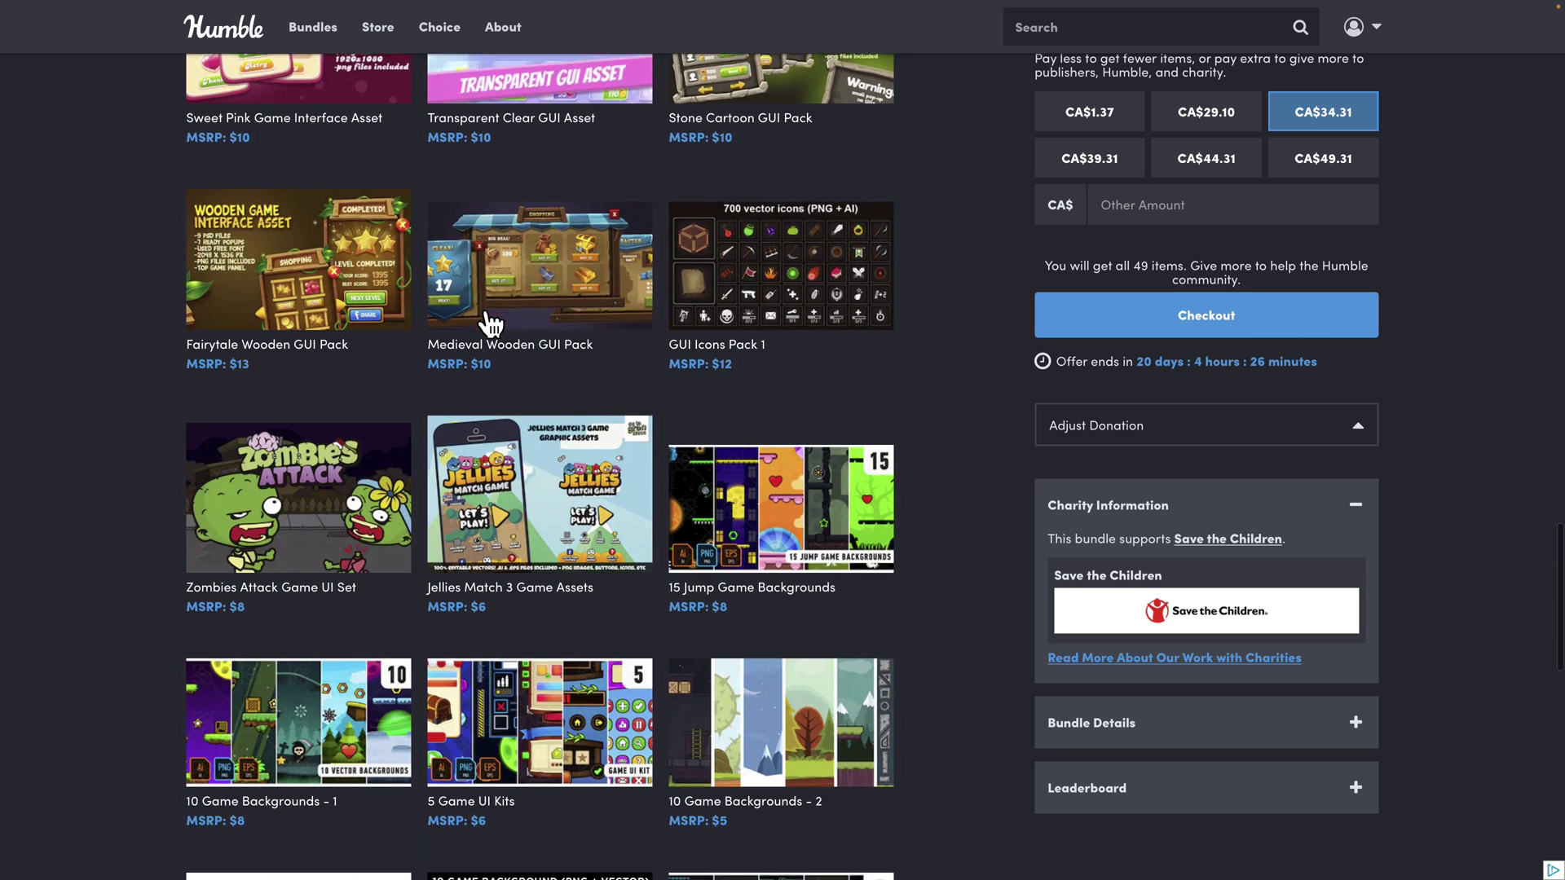
scroll(490, 324, "down", 6)
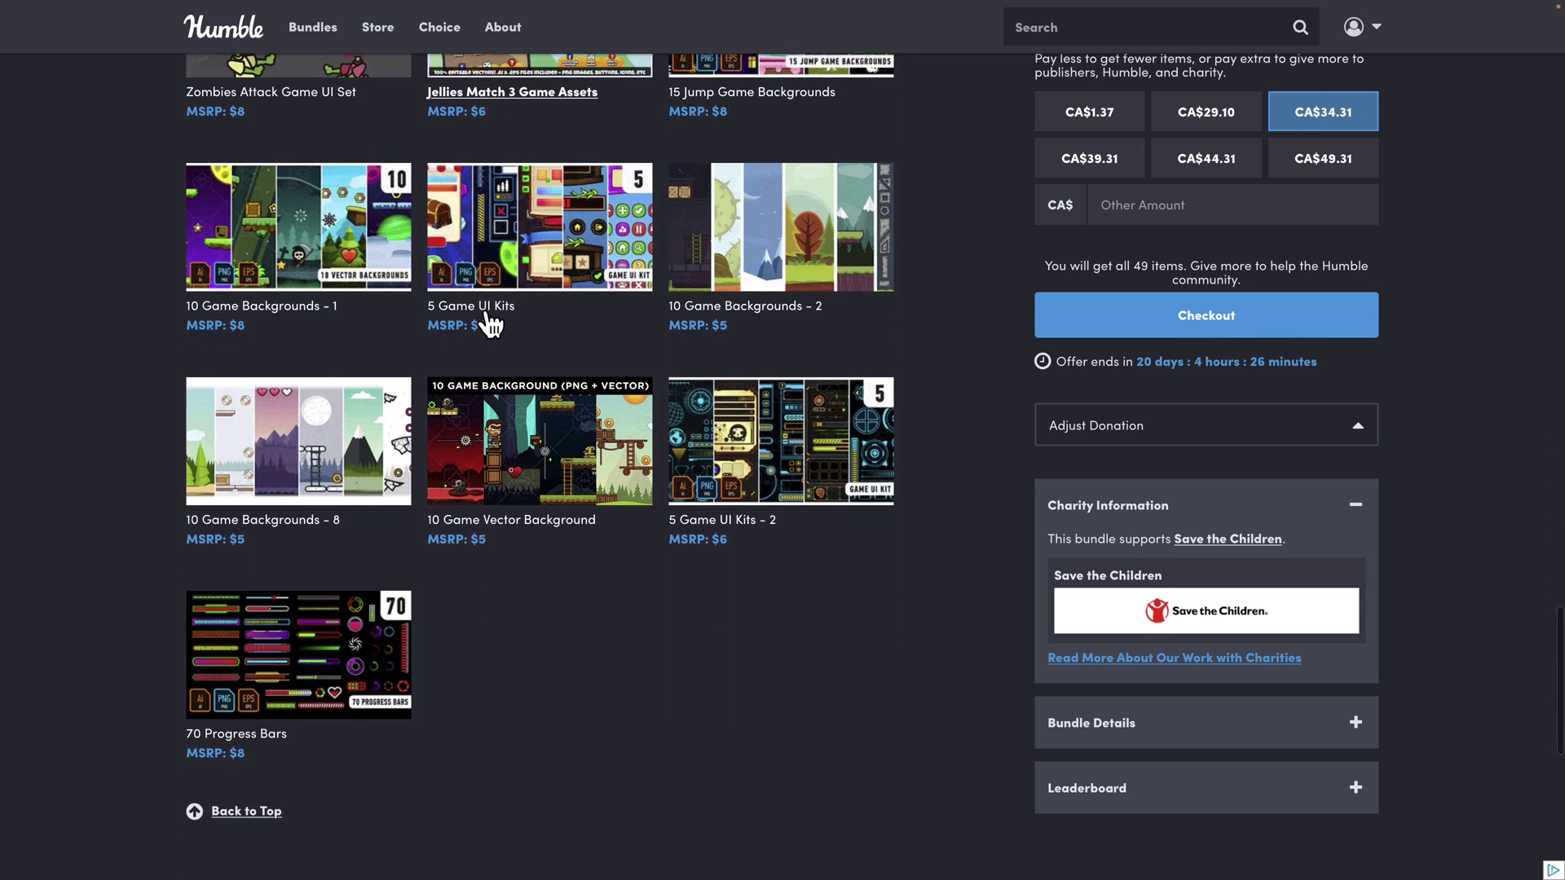
scroll(489, 324, "down", 1)
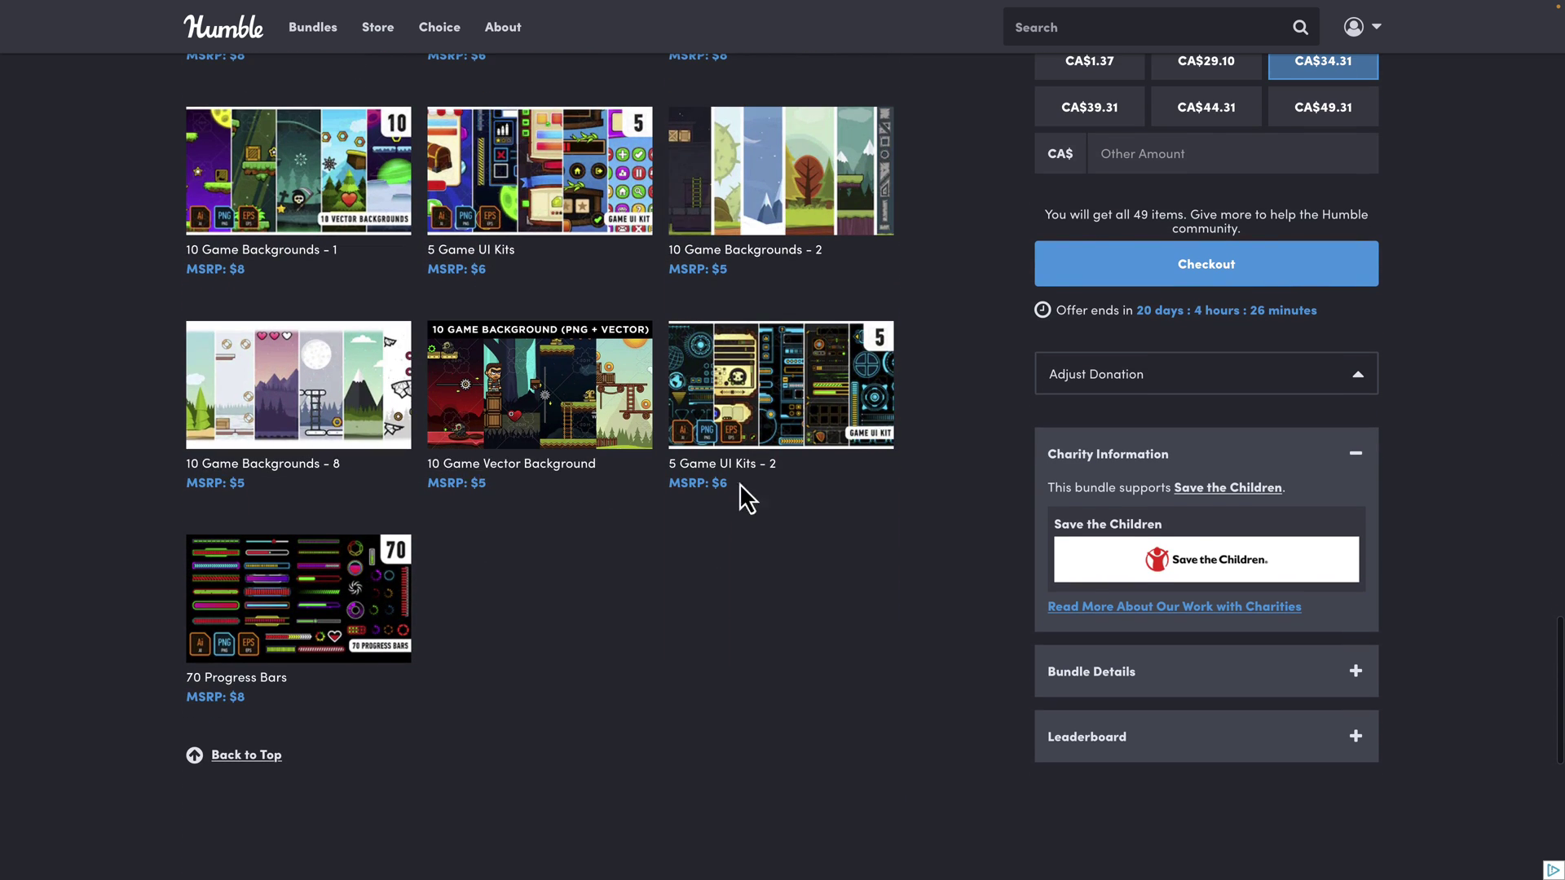
scroll(576, 476, "up", 2)
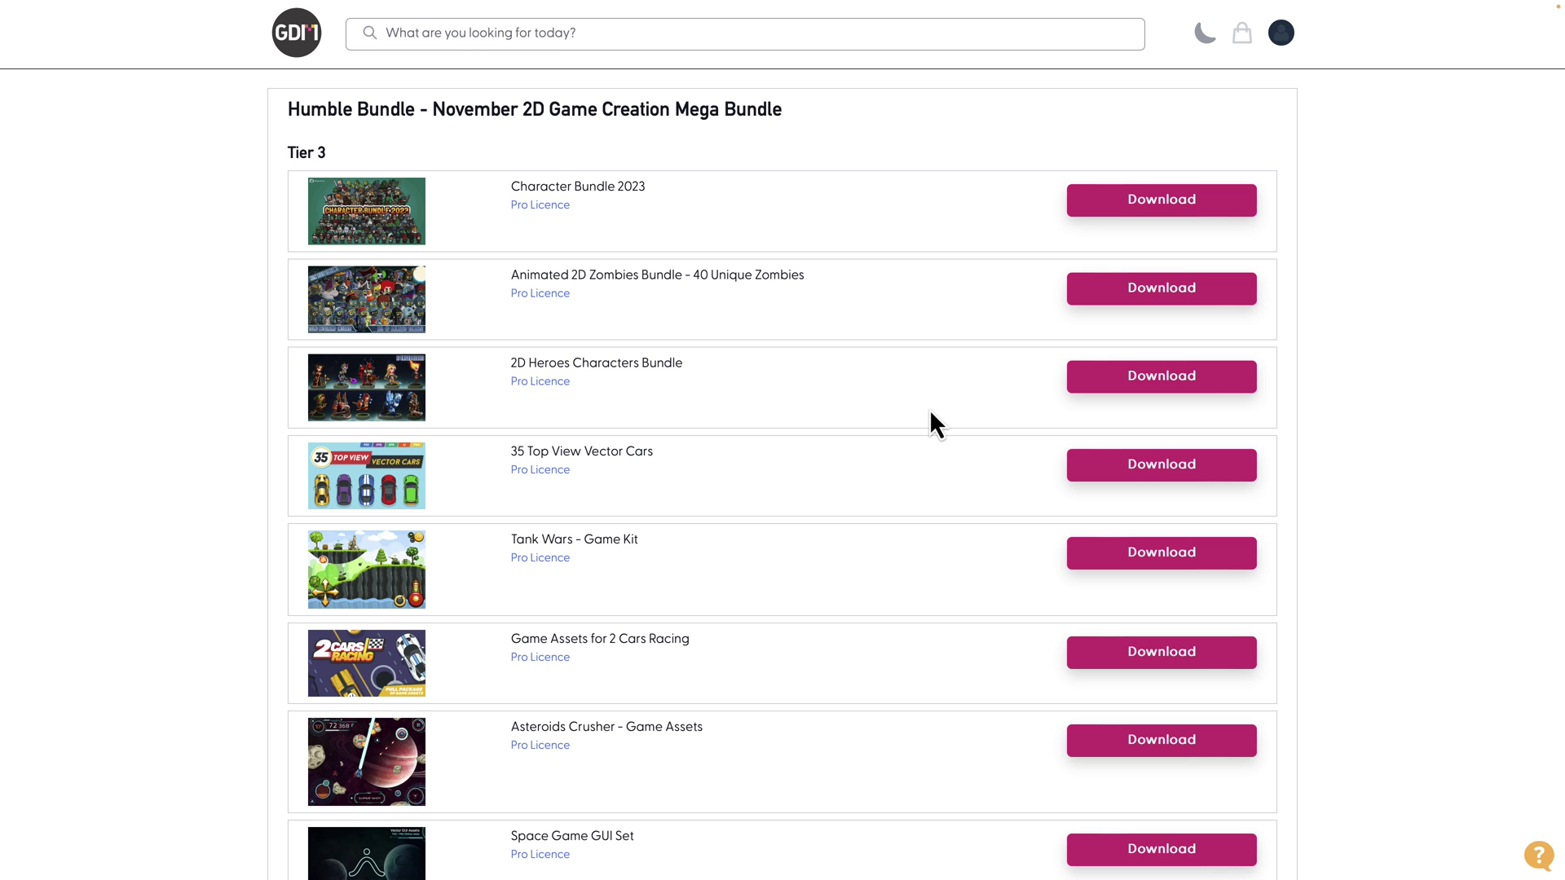
scroll(930, 414, "down", 1)
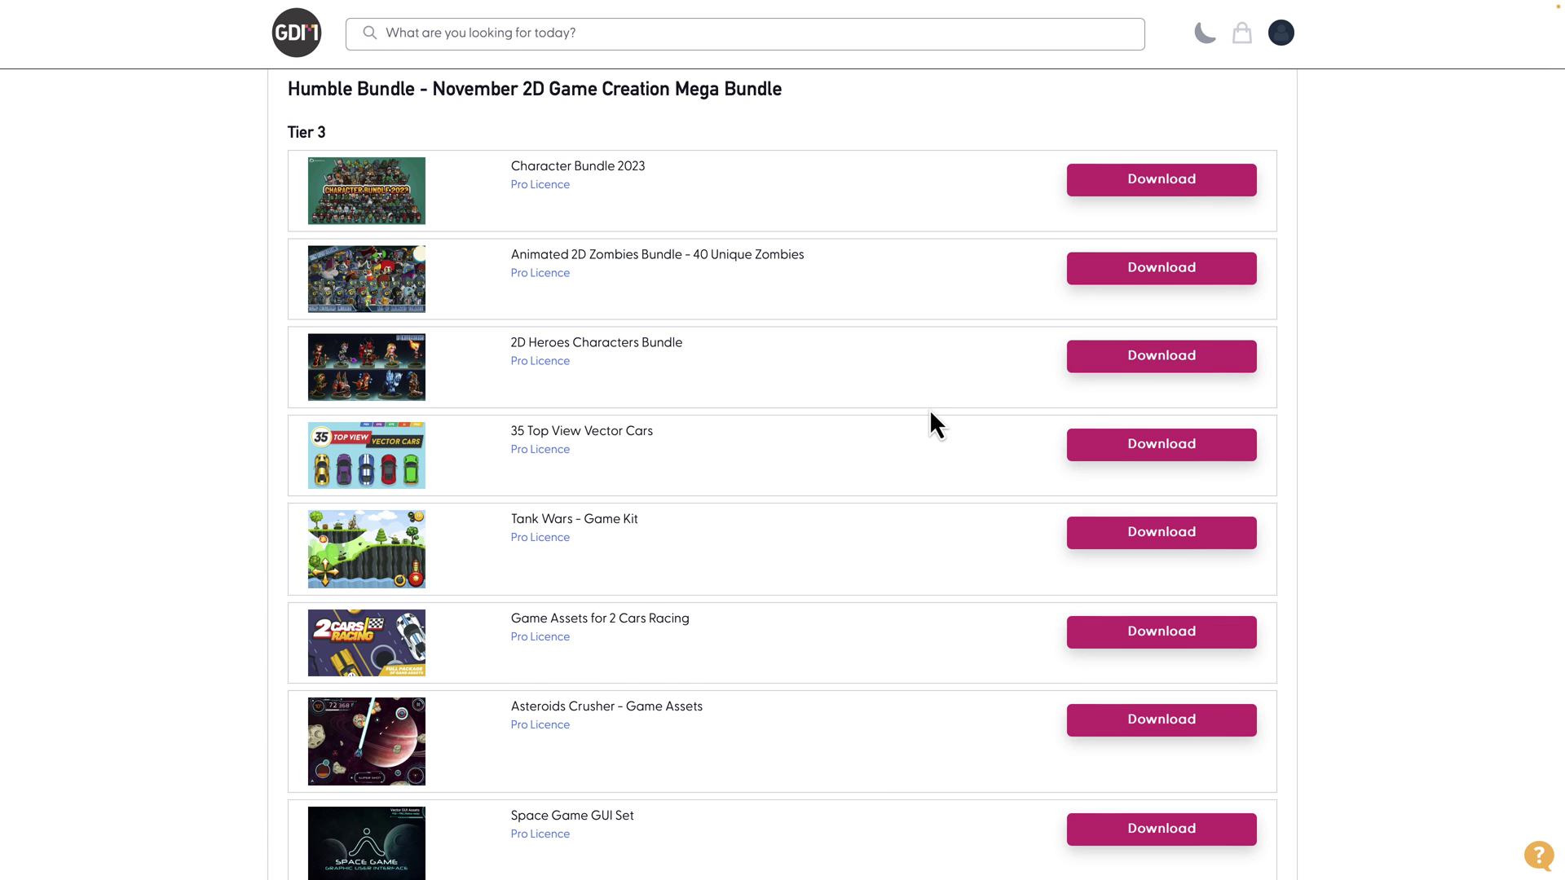
Step: Scroll the External Purchases downloads and open the Pro Licence Terms & Conditions
scroll(930, 411, "down", 12)
scroll(930, 412, "down", 20)
scroll(930, 412, "up", 20)
scroll(930, 412, "up", 8)
scroll(930, 412, "up", 5)
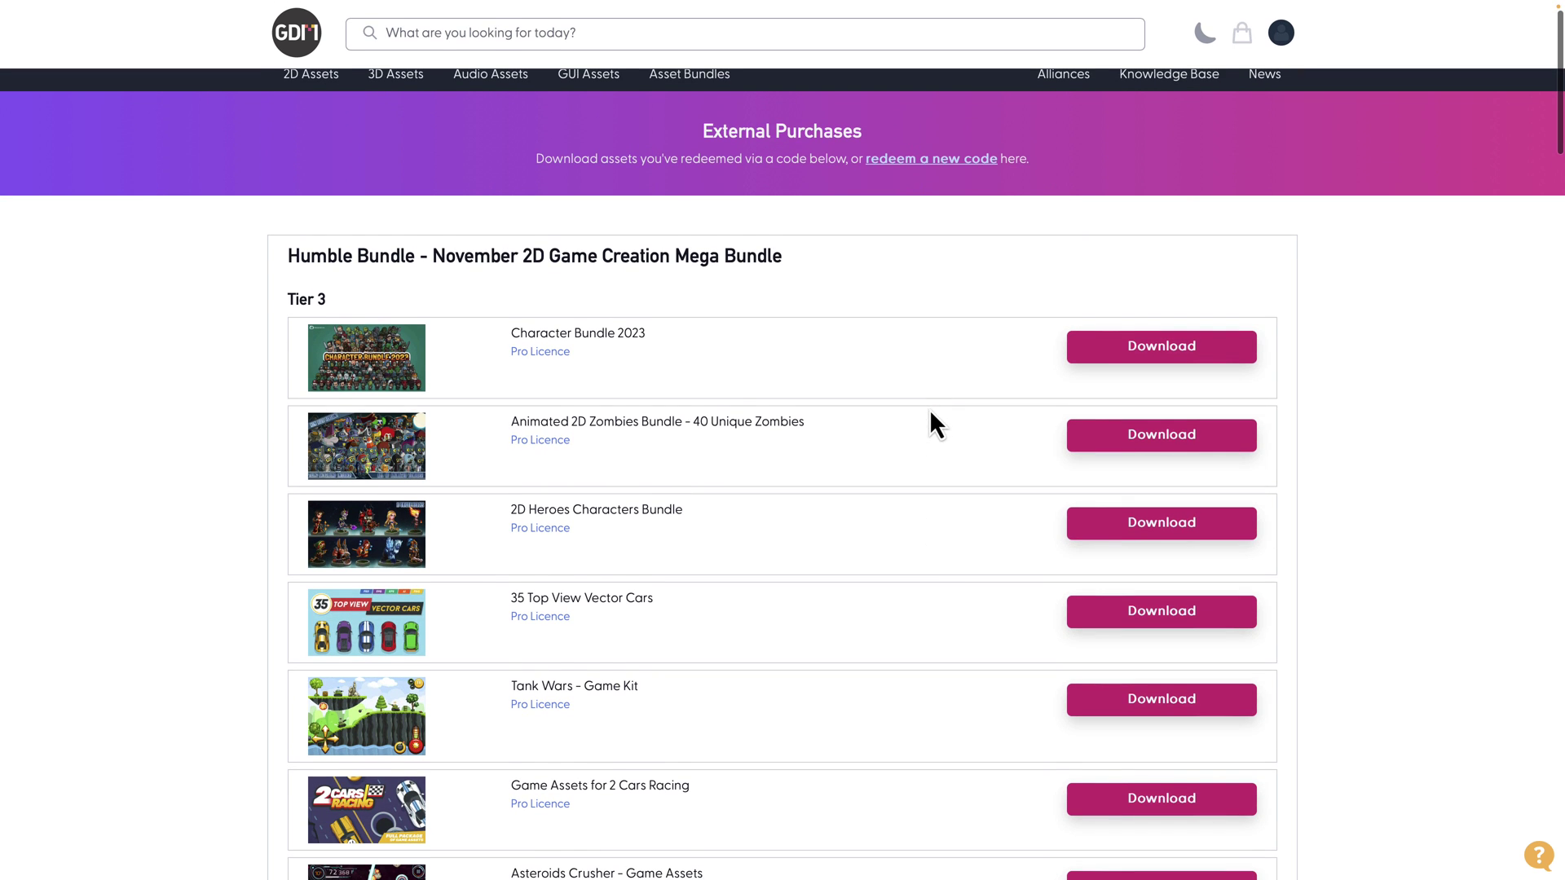
left_click(538, 353)
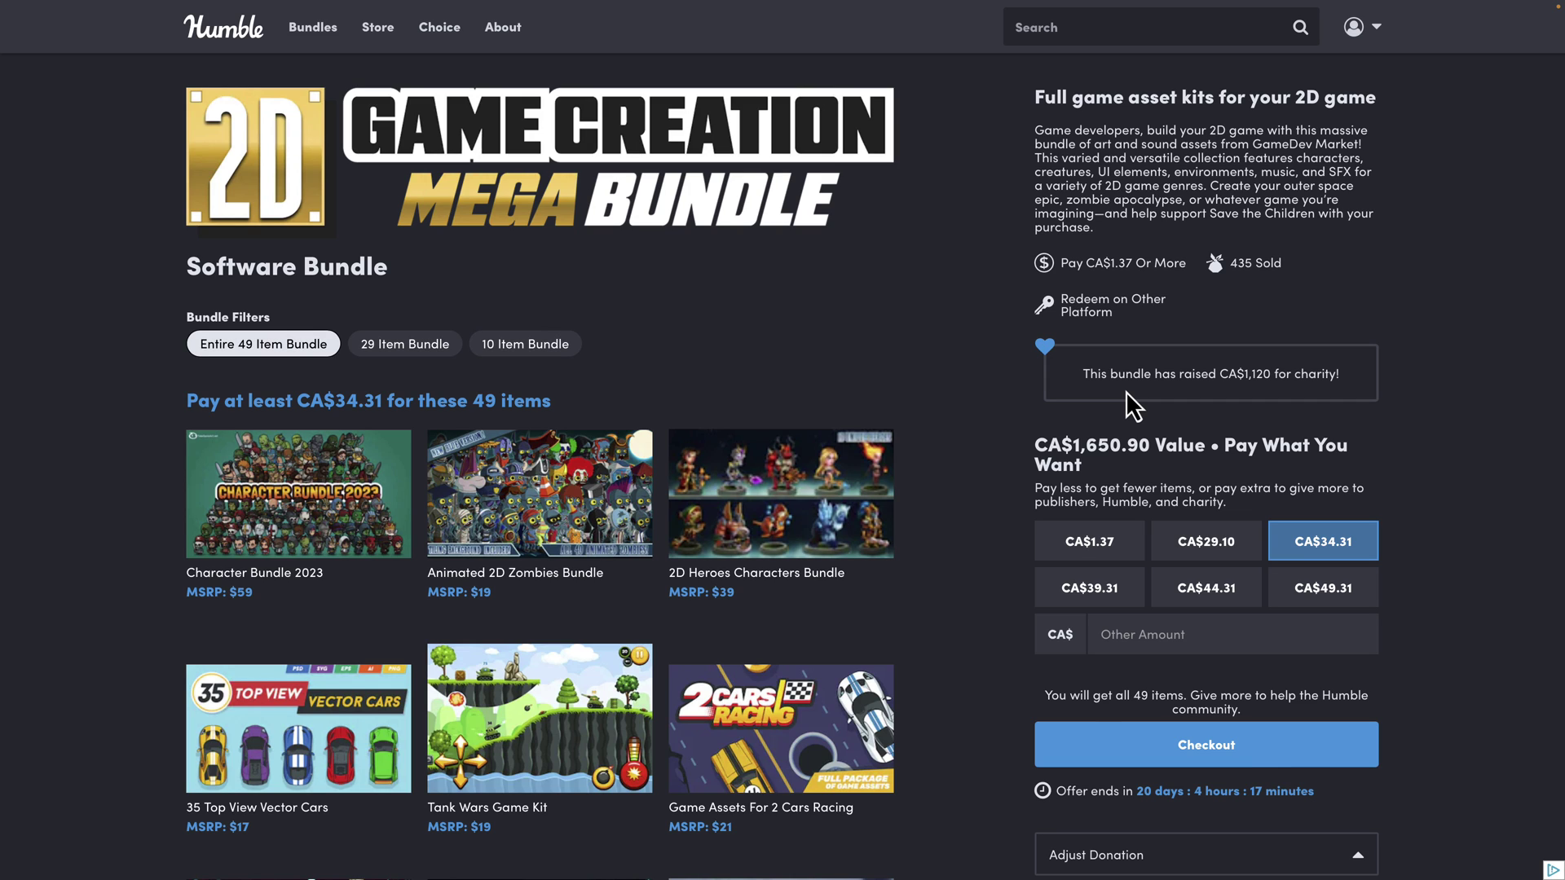
Step: Scroll the Mega Bundle page up to its banner showing 49 items for CA$34.31
scroll(595, 651, "down", 3)
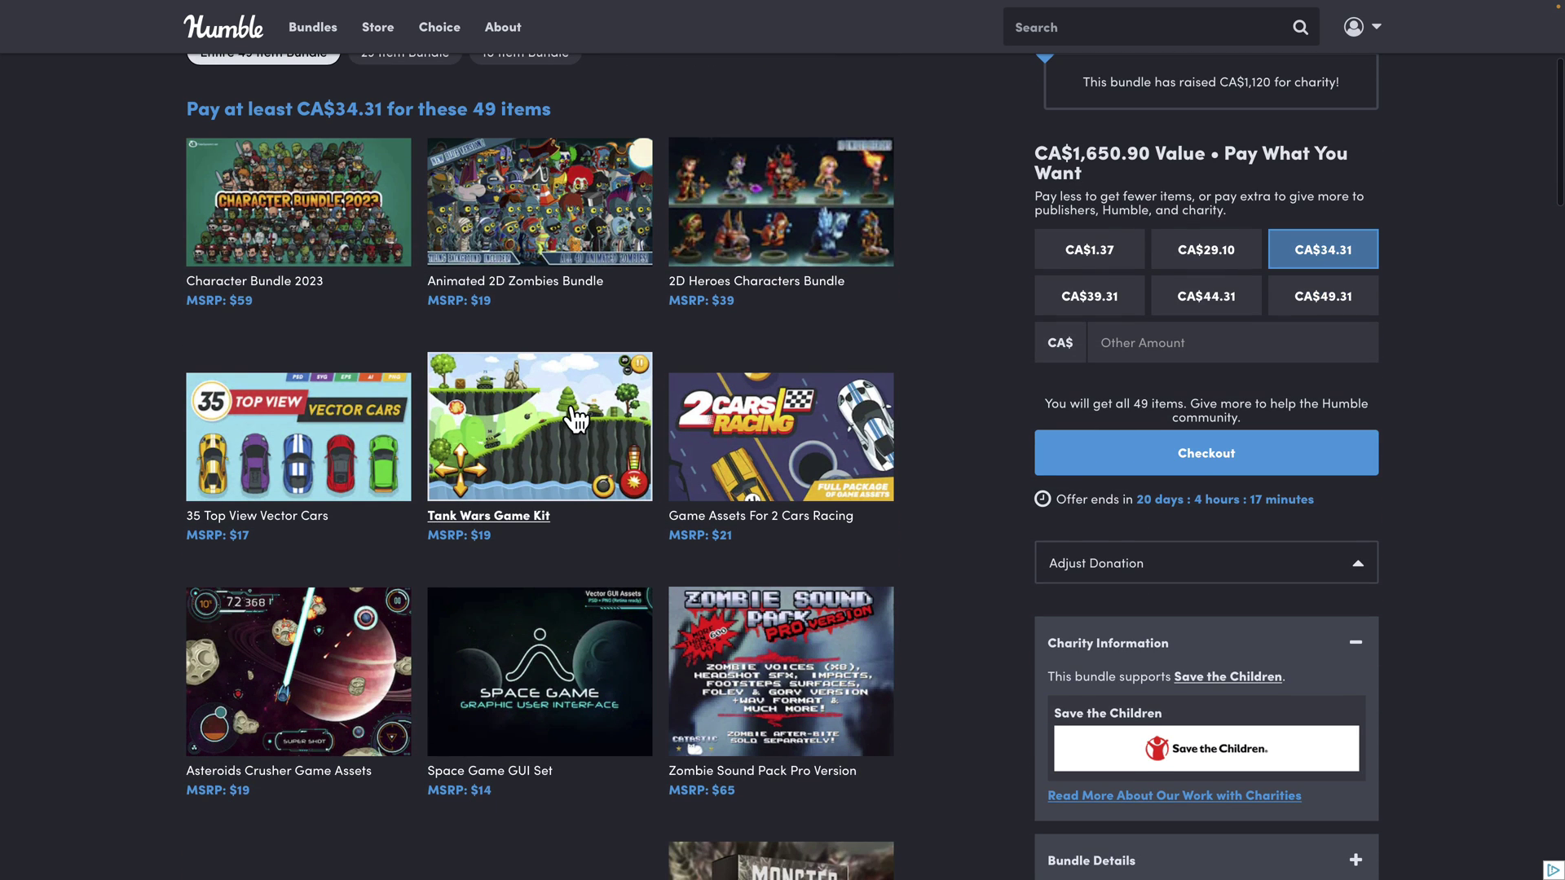
scroll(951, 383, "up", 2)
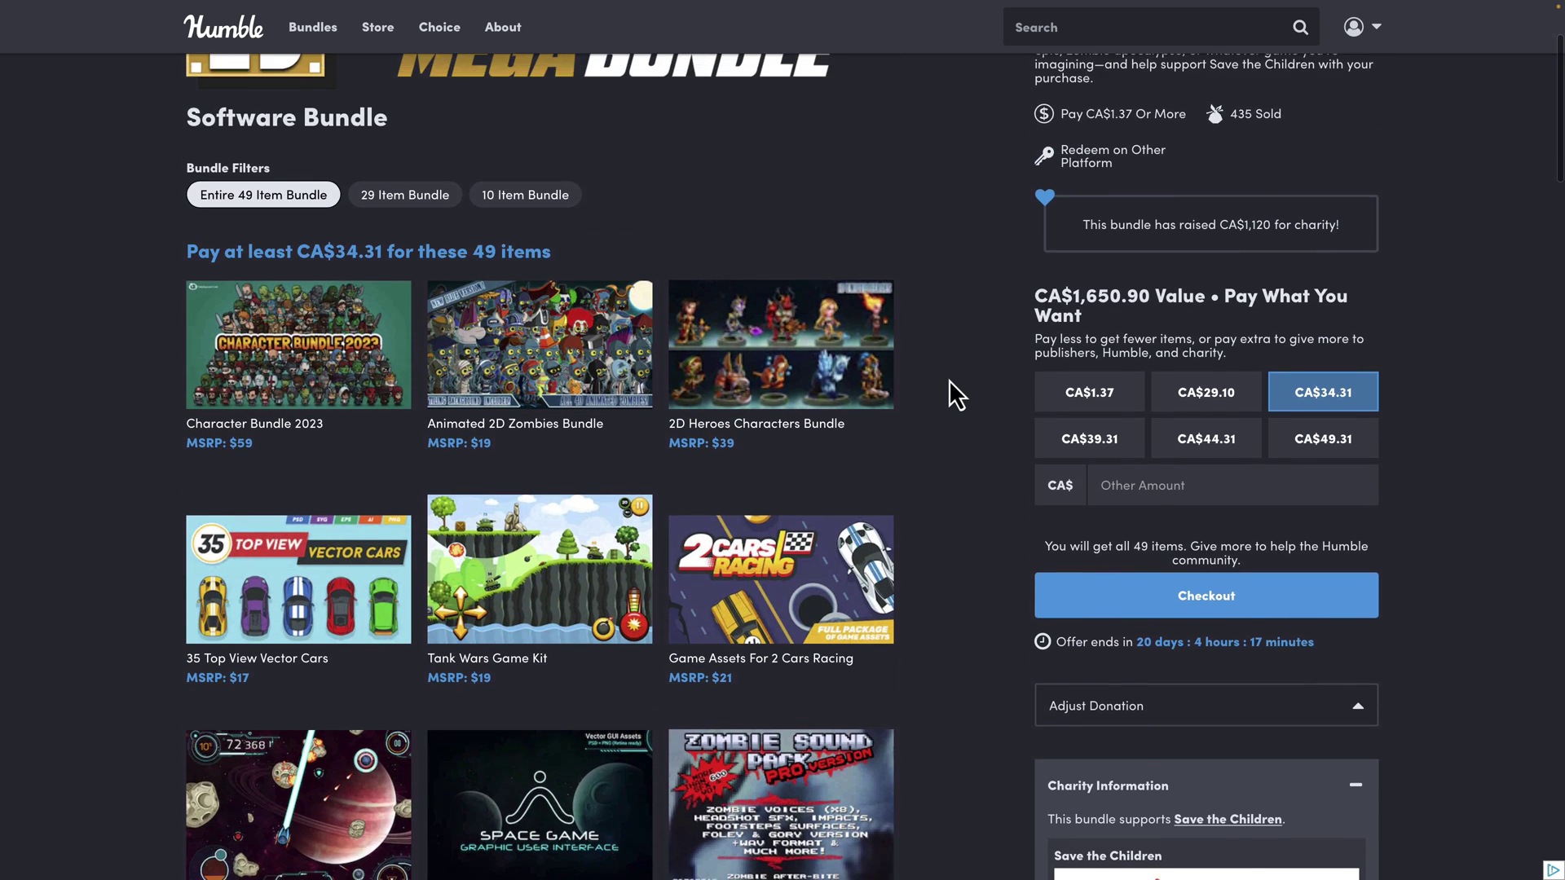
scroll(949, 380, "up", 2)
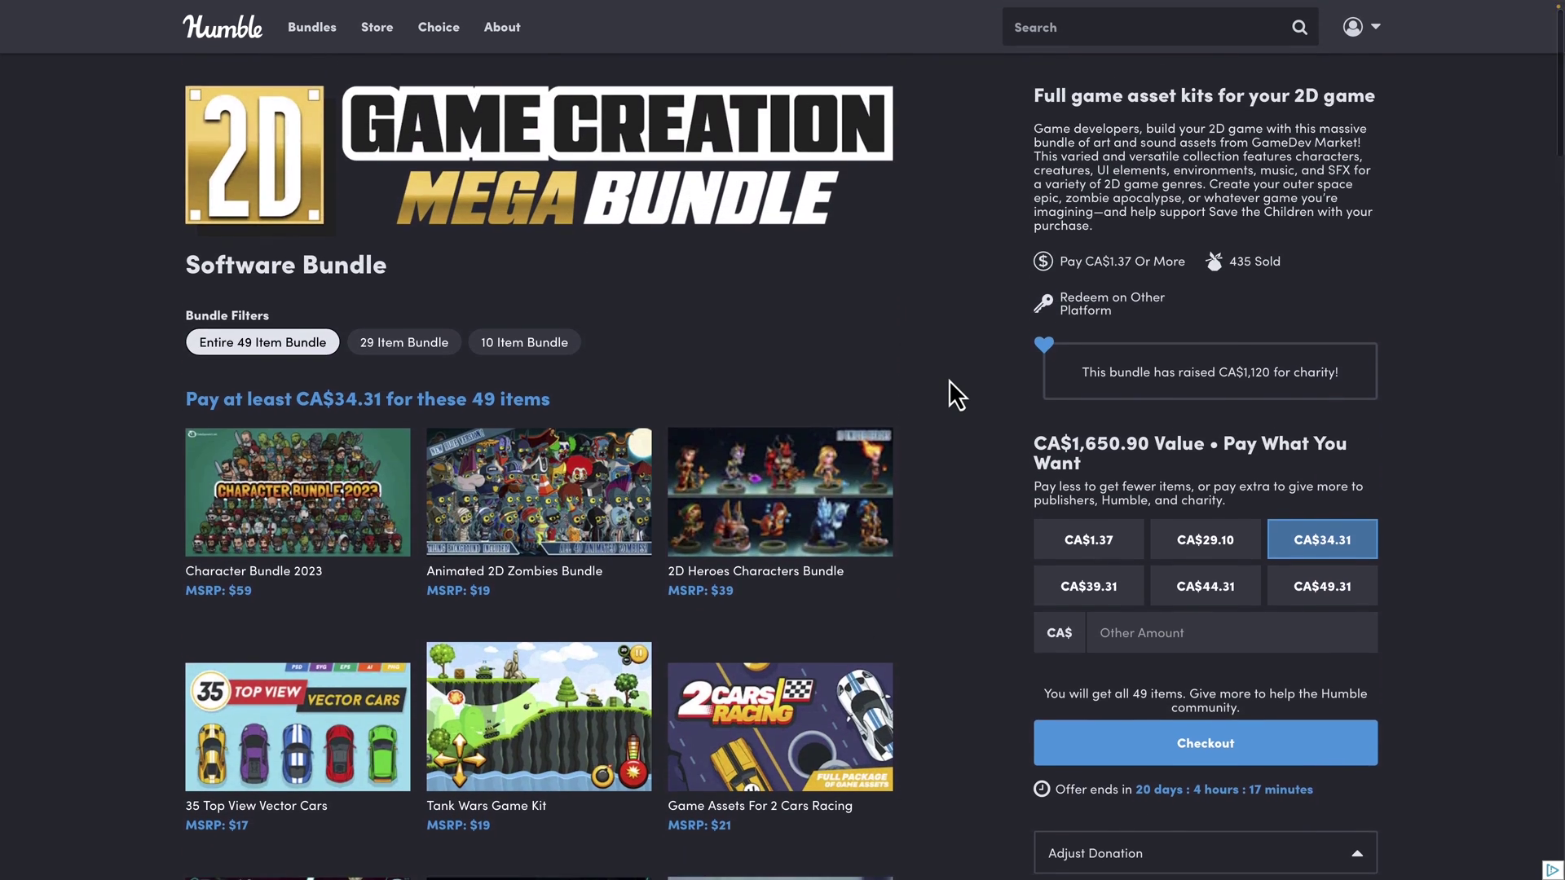